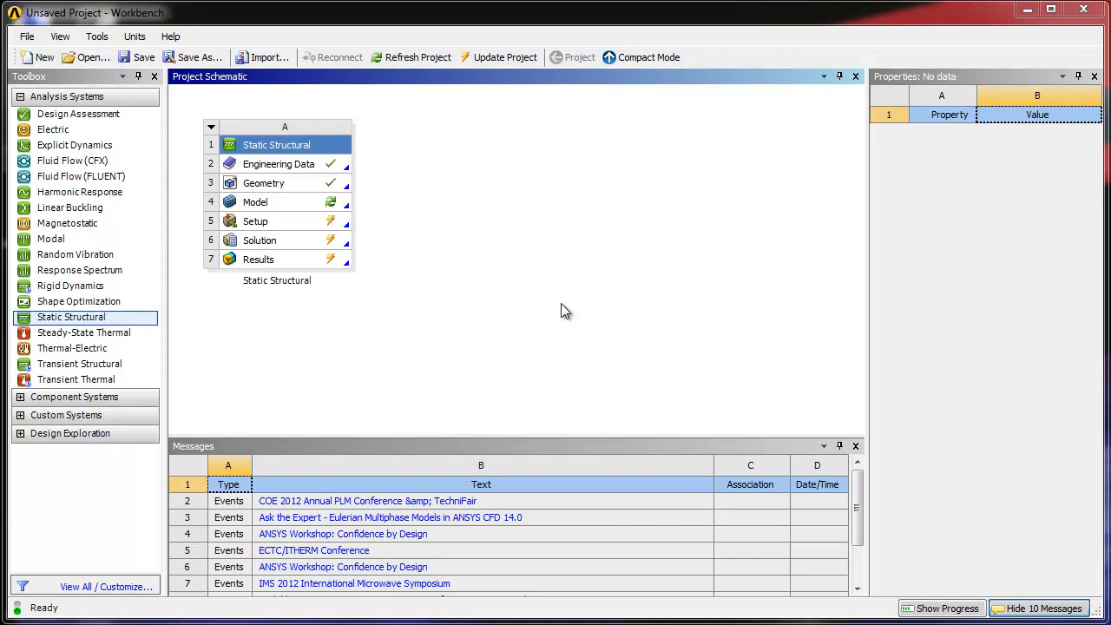
Open the Static Structural geometry with inch as the length unit and generate the imported bike crank.
double_click(305, 191)
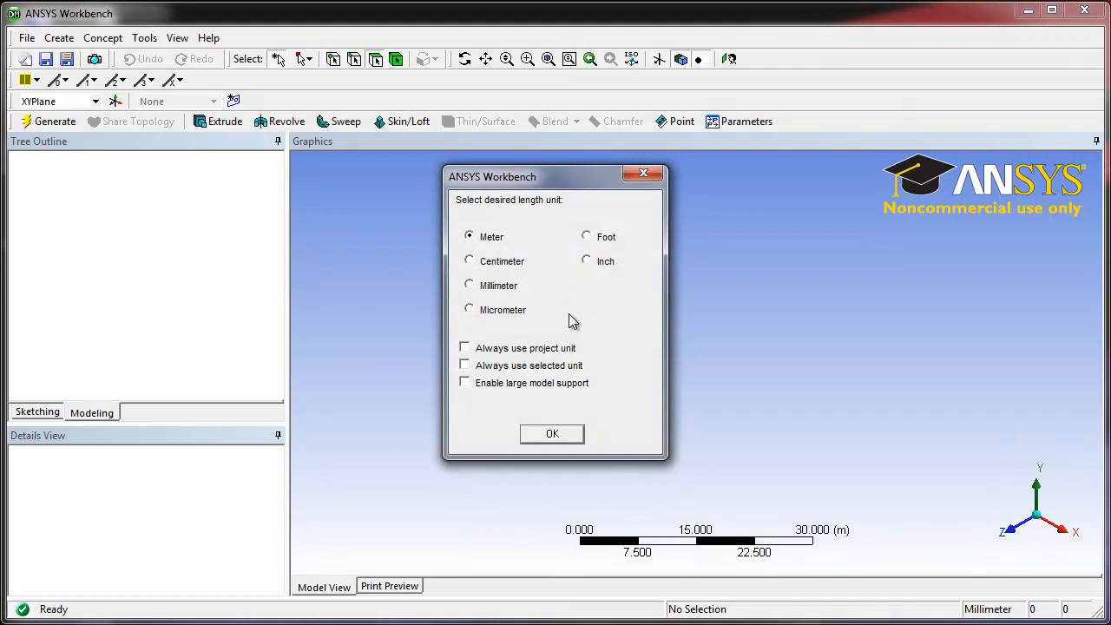
left_click(587, 260)
left_click(553, 436)
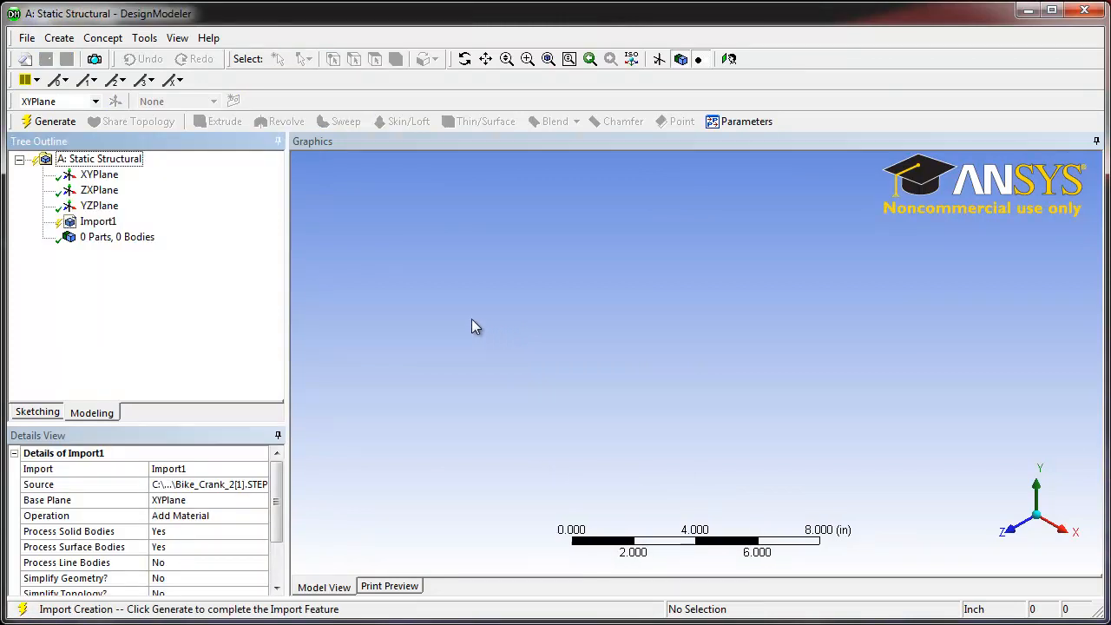
left_click(56, 123)
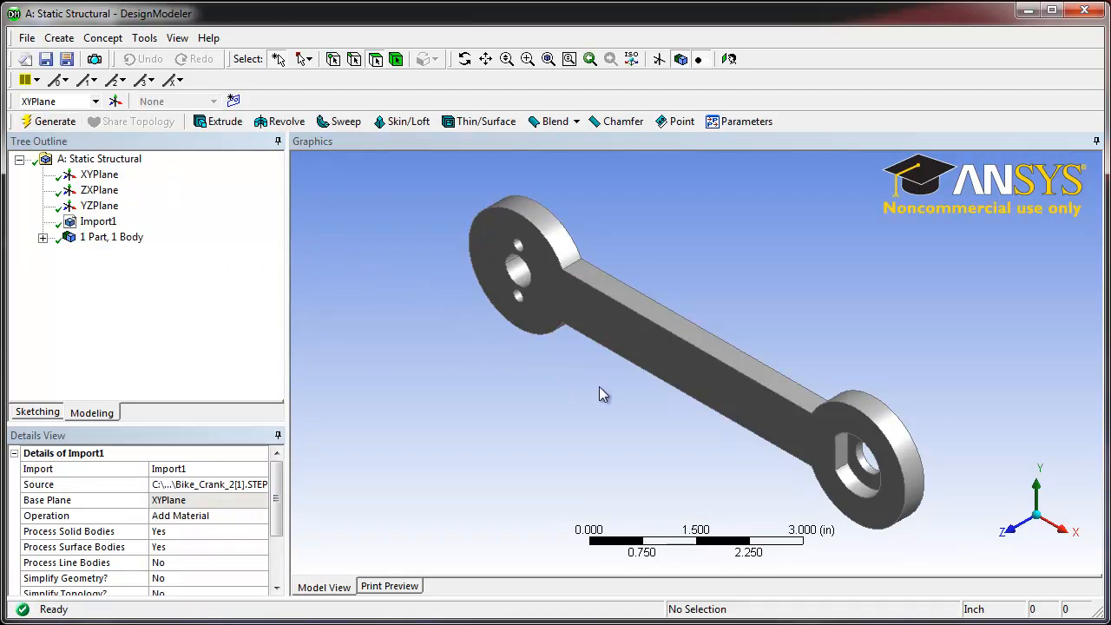
Create a plane based on the XYPlane, offset 0.375 in along Z.
middle_click_drag(607, 395, 778, 383)
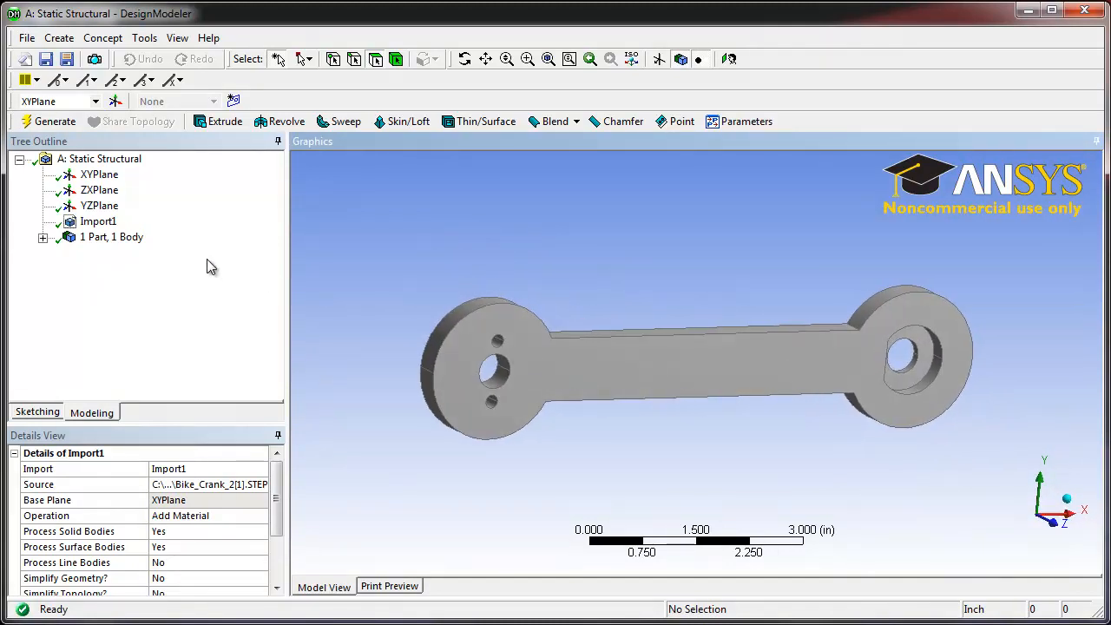
left_click(100, 176)
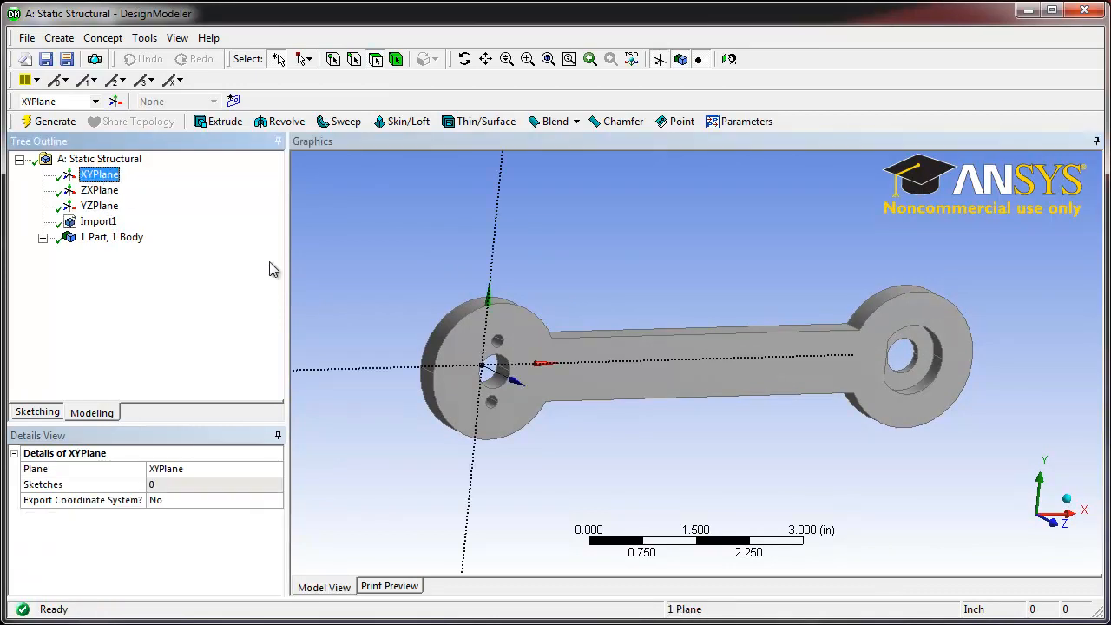
middle_click_drag(550, 371, 590, 369)
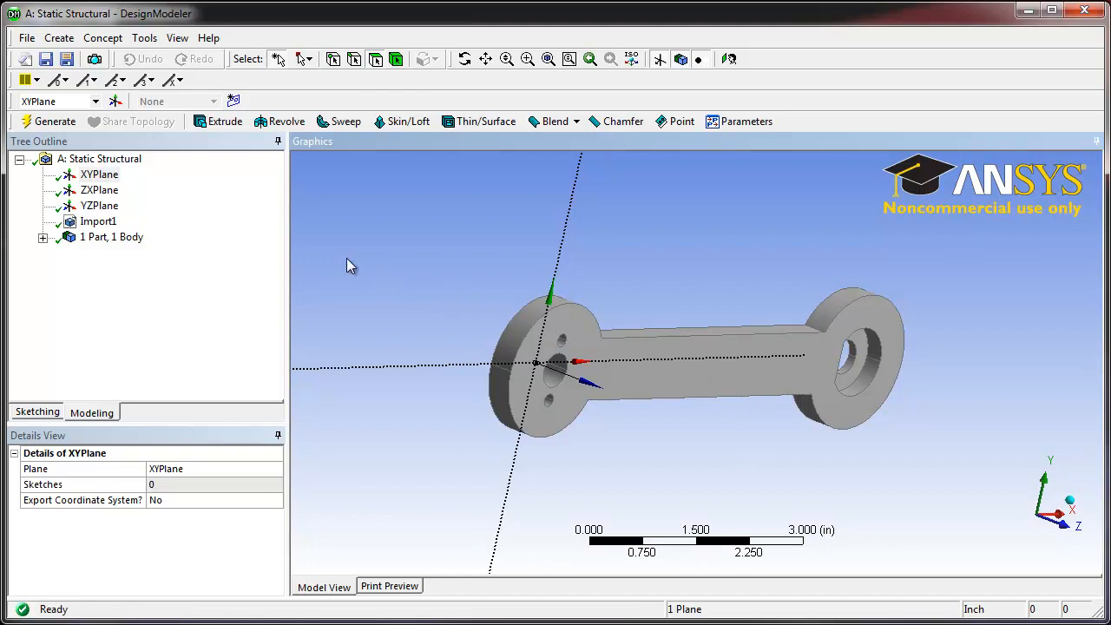
left_click(115, 103)
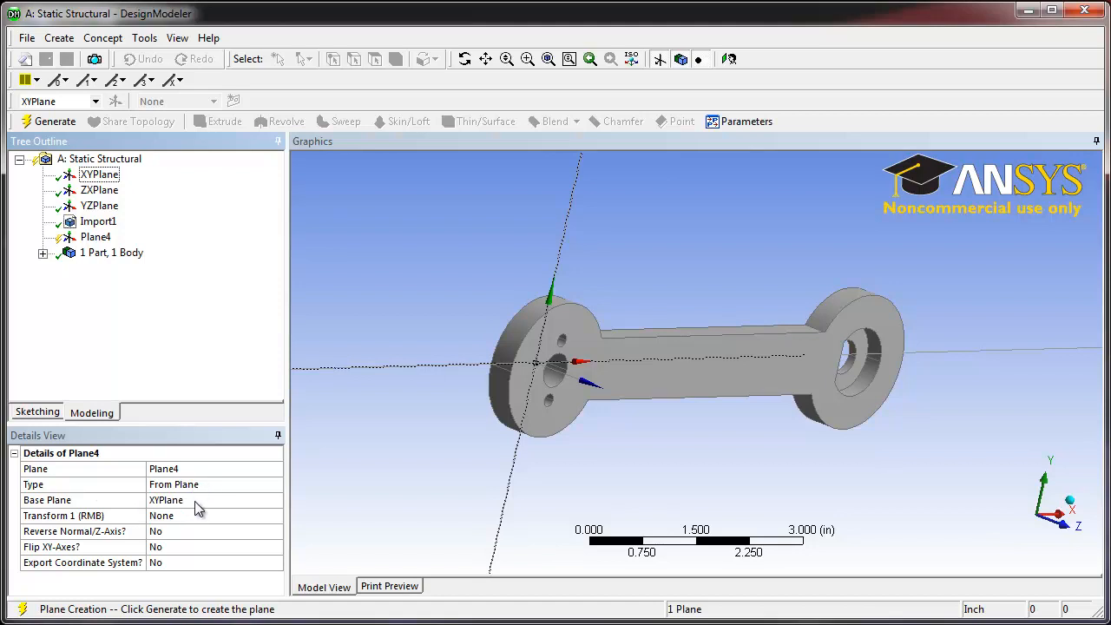
left_click(251, 517)
left_click(276, 516)
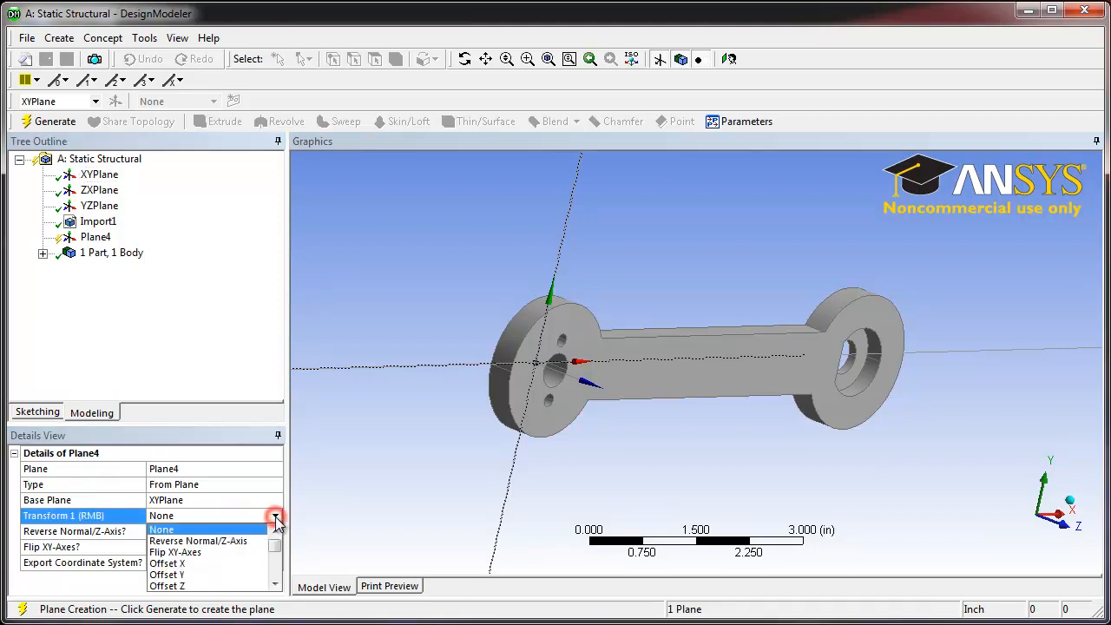
left_click(211, 587)
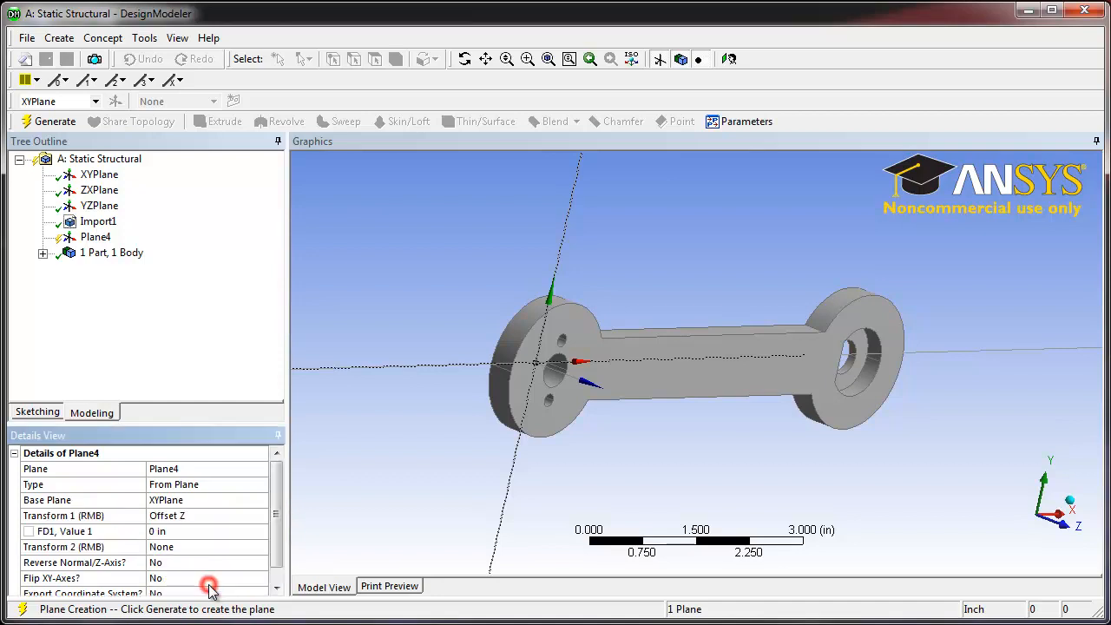
left_click(197, 533)
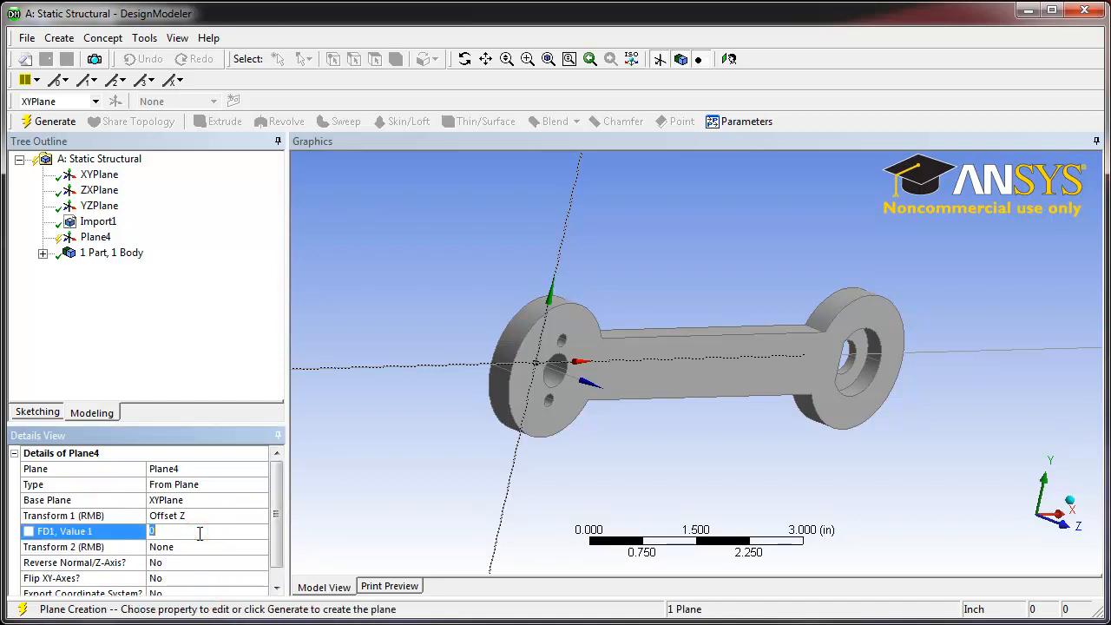
type(".375")
key("Return")
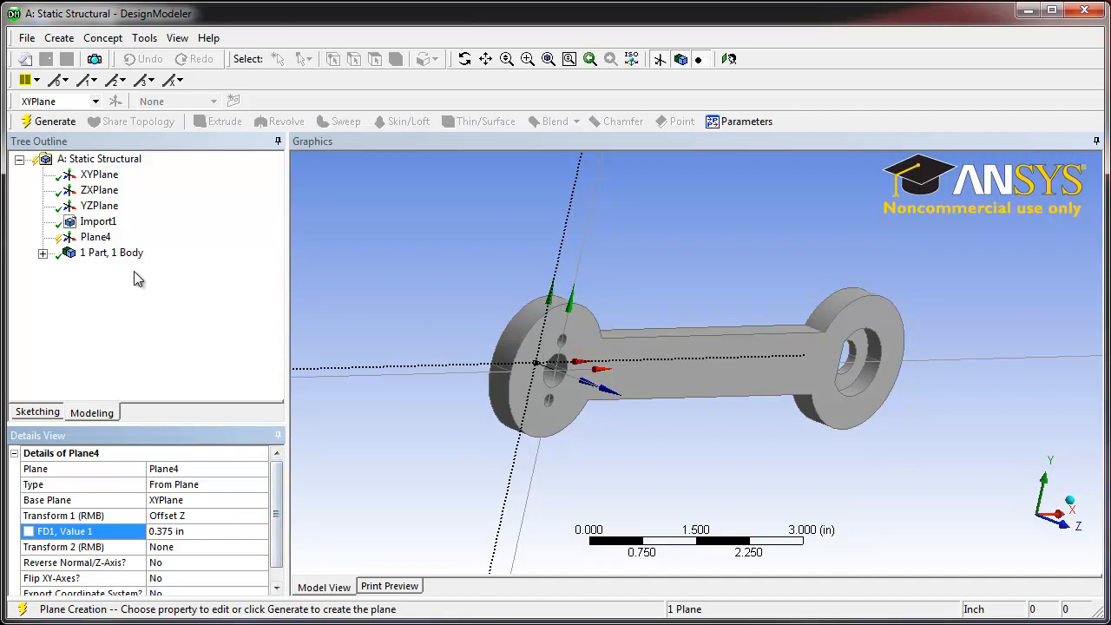
left_click(48, 122)
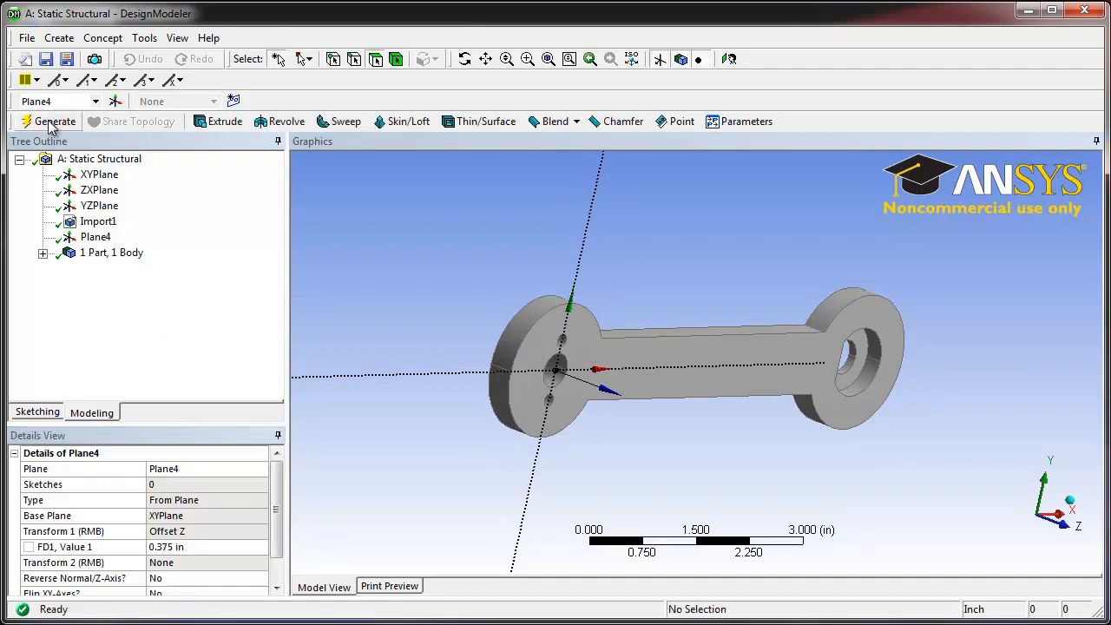
Start a new sketch on the 0.375 in offset plane and switch to sketching mode.
middle_click_drag(627, 425, 605, 435)
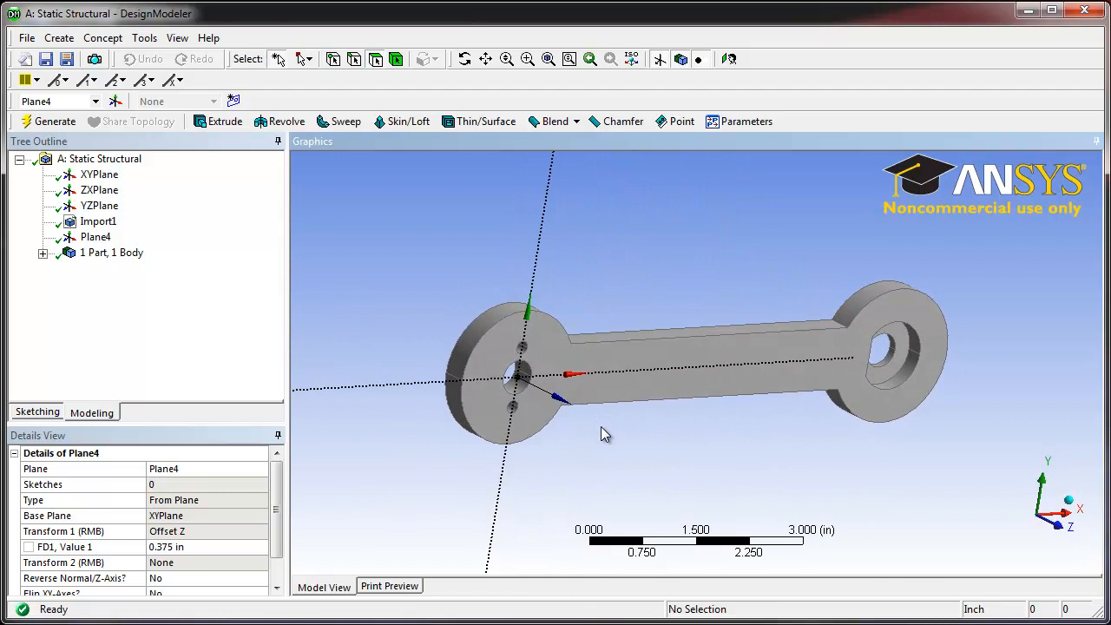
left_click(97, 238)
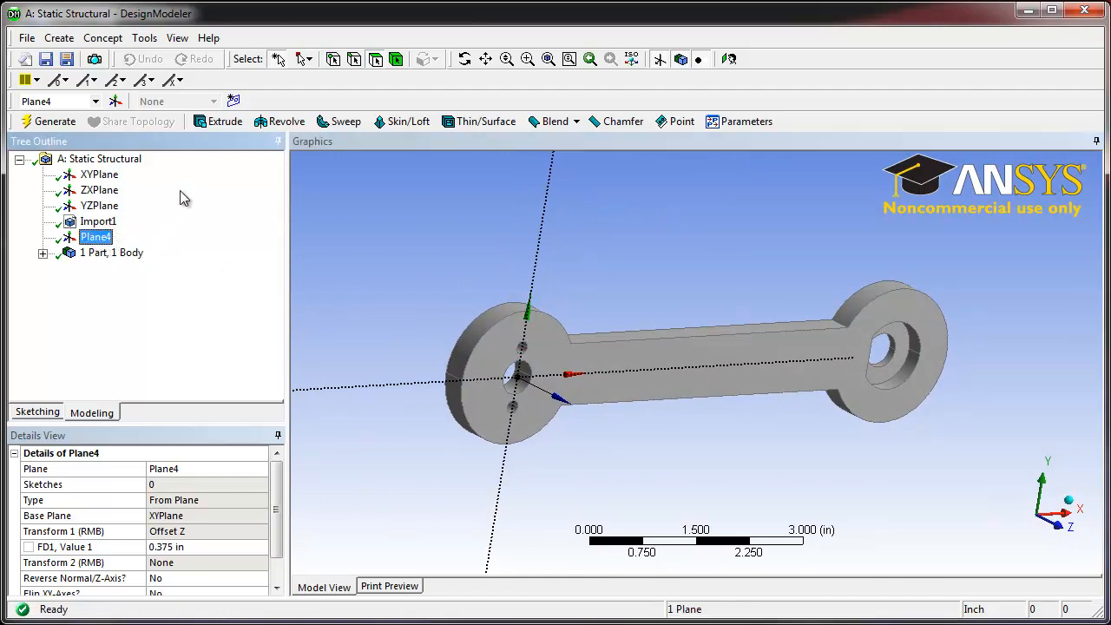
left_click(233, 101)
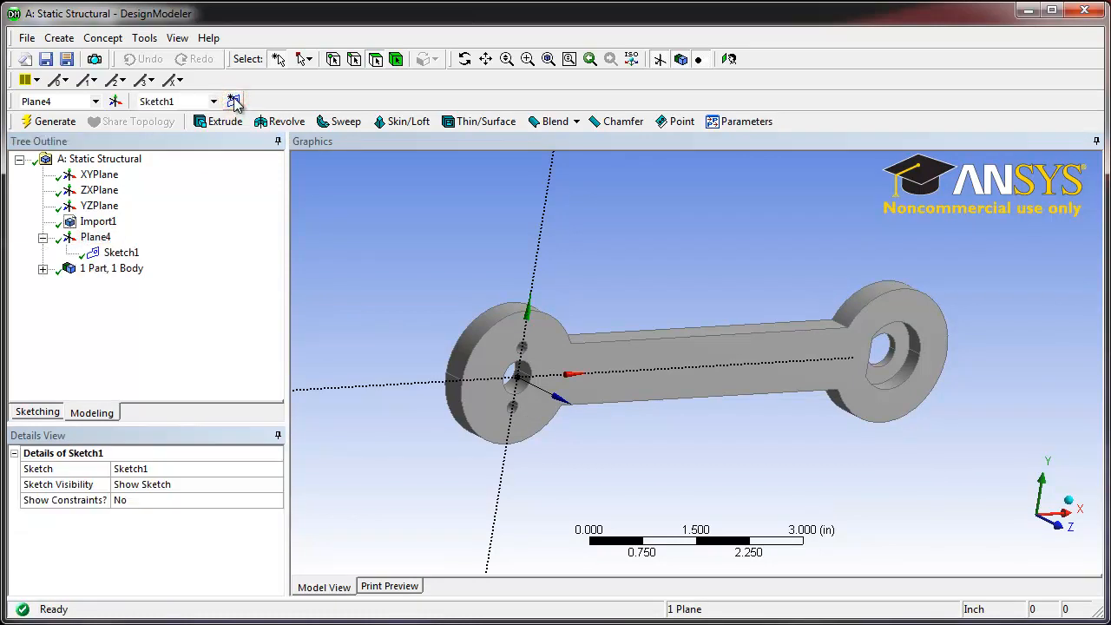
left_click(39, 413)
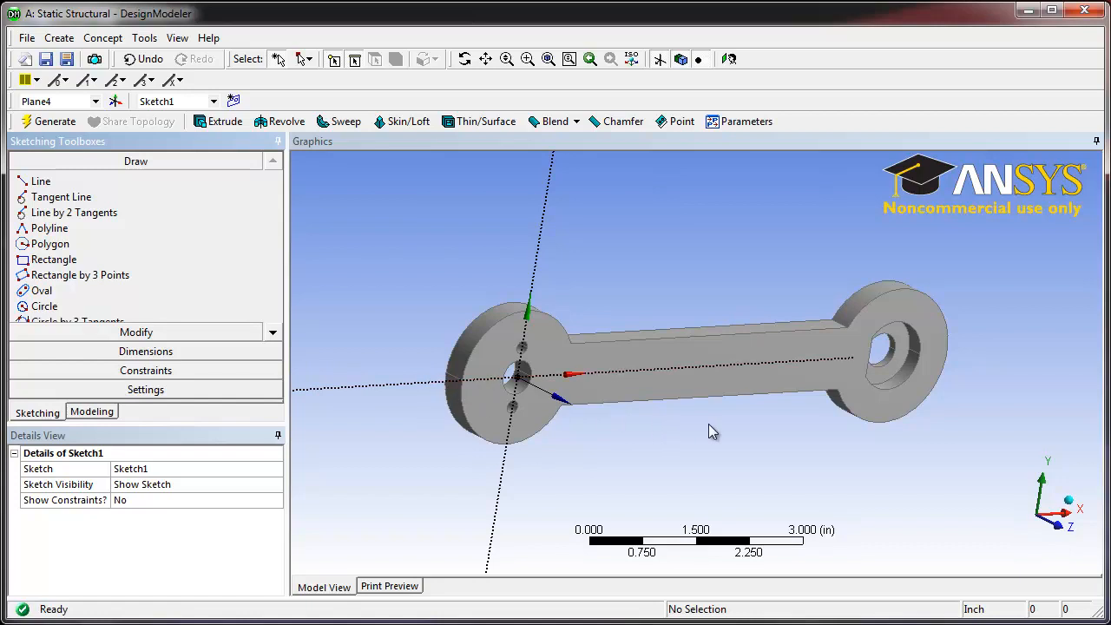
Sketch a tilted three-point rectangle, about 0.078 in by 0.262 in, across the X axis near the middle of the crank arm.
left_click(1061, 530)
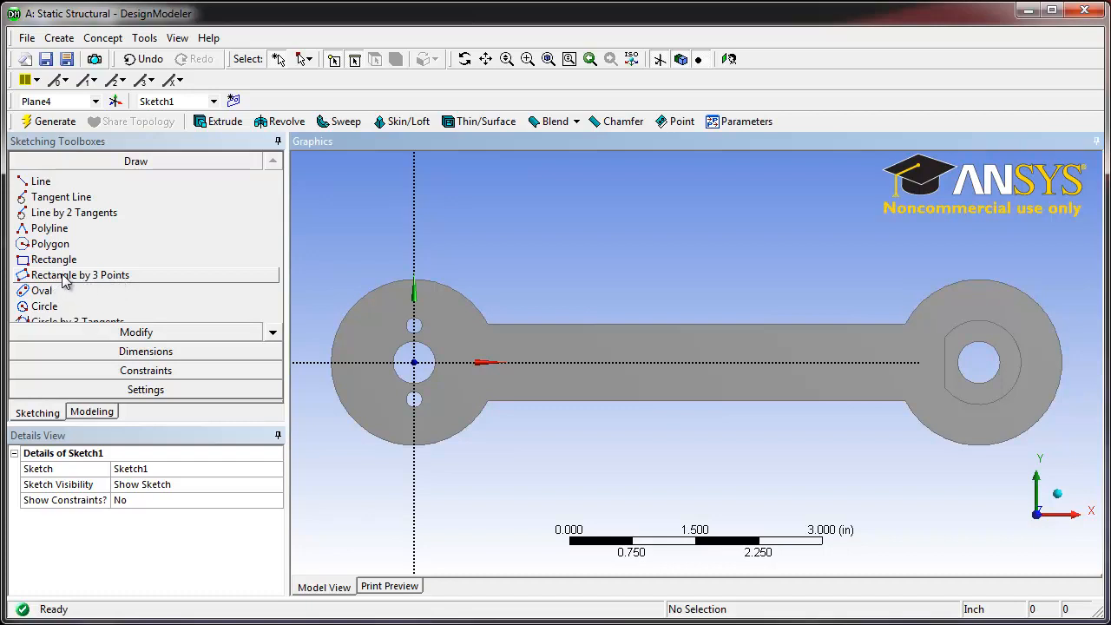
left_click(116, 276)
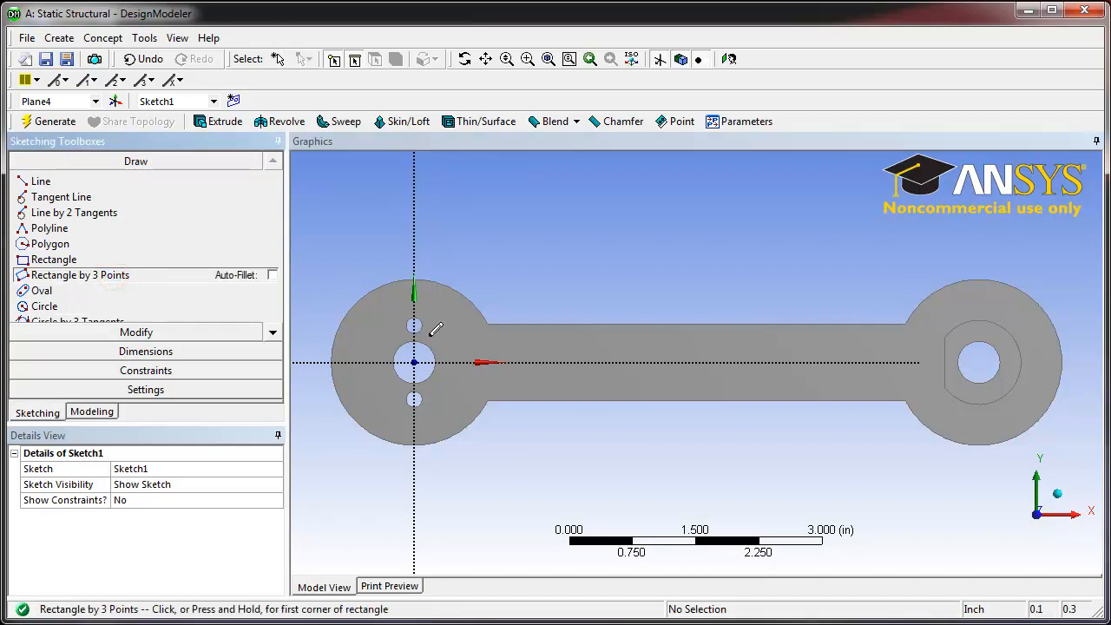
left_click(690, 345)
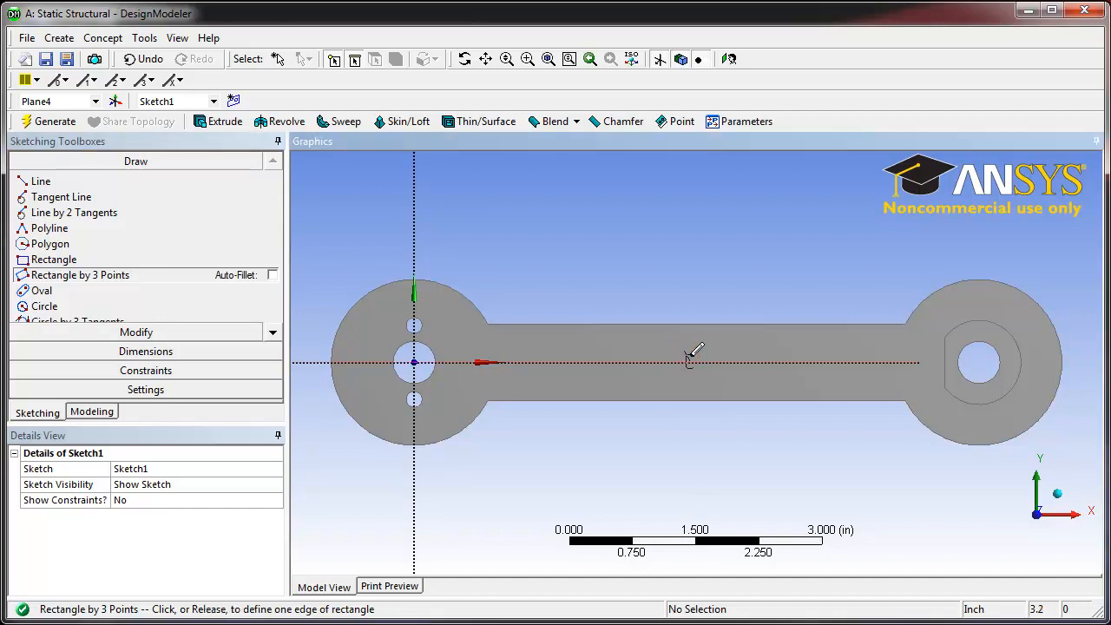
scroll(694, 354, "down", 1)
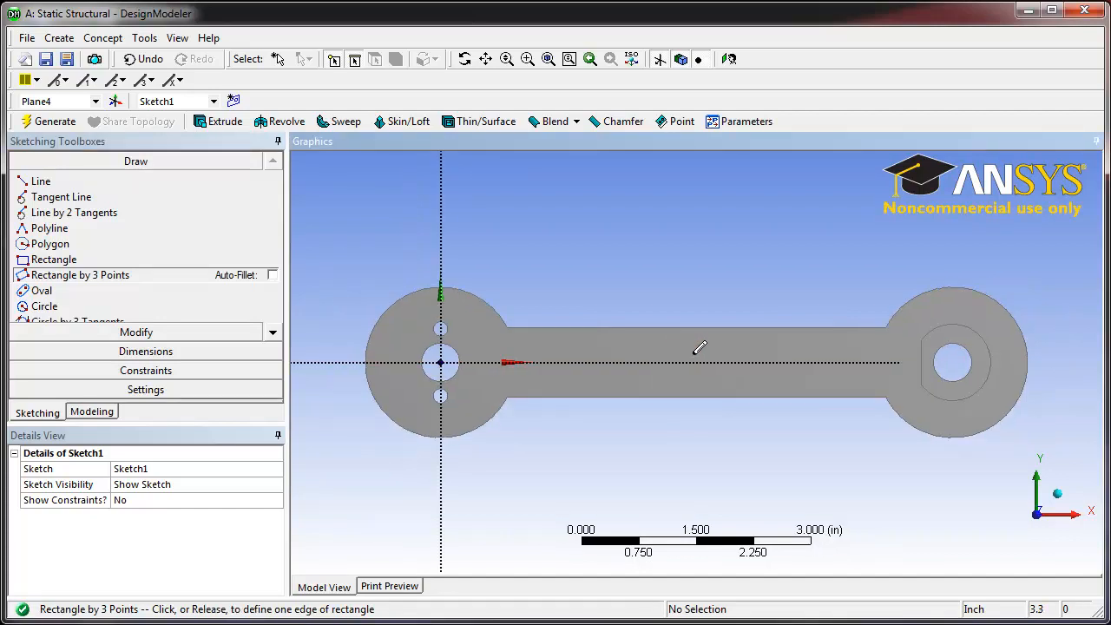
scroll(694, 354, "up", 1)
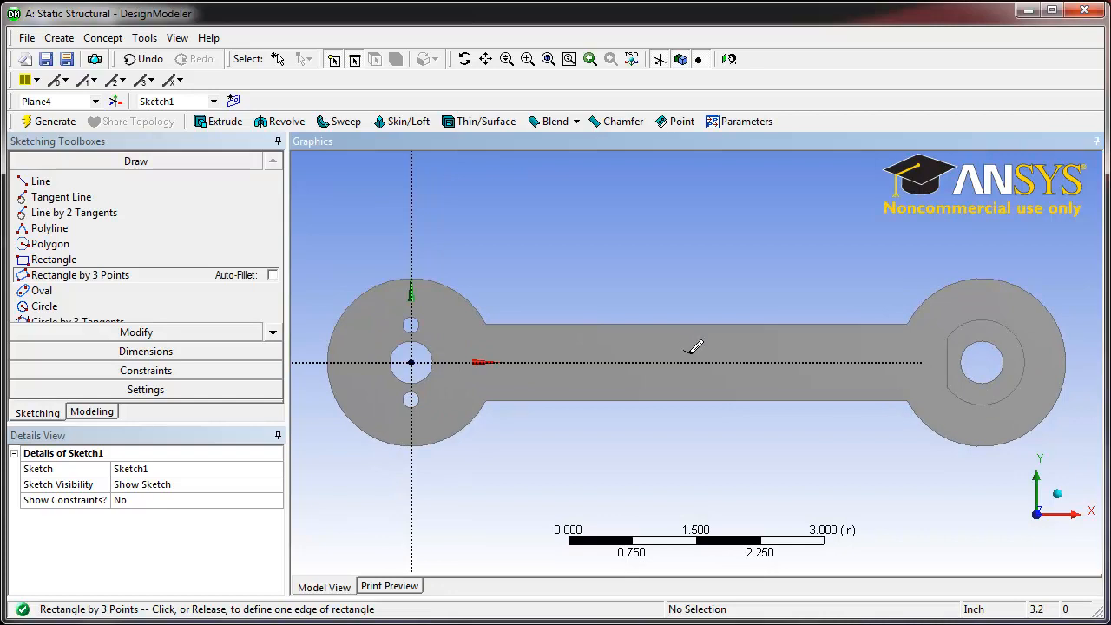
scroll(694, 349, "up", 10)
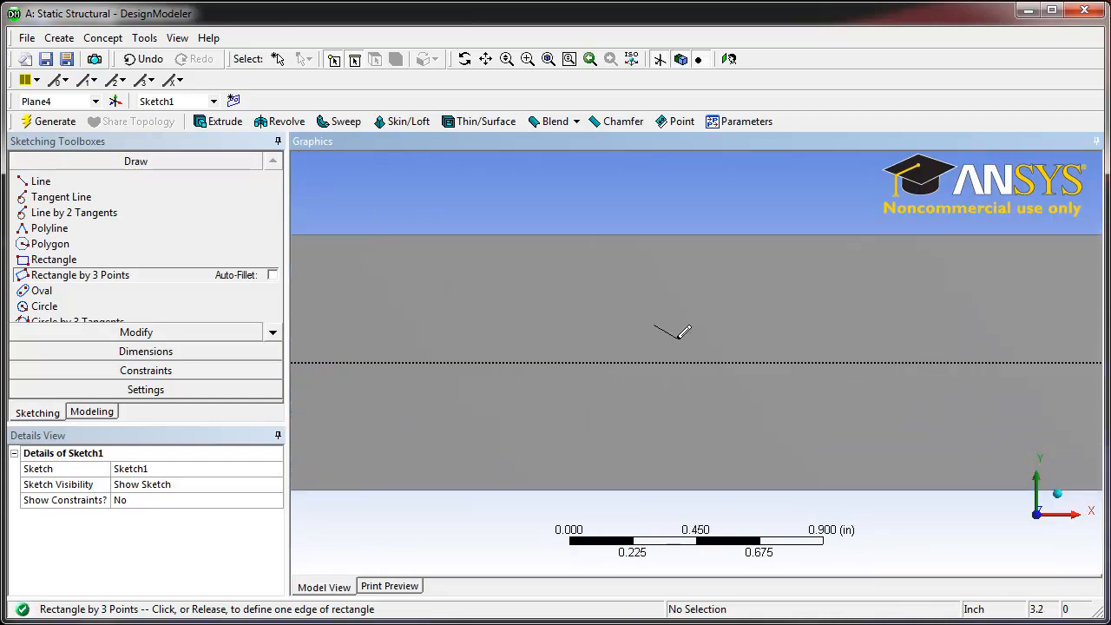
left_click(674, 337)
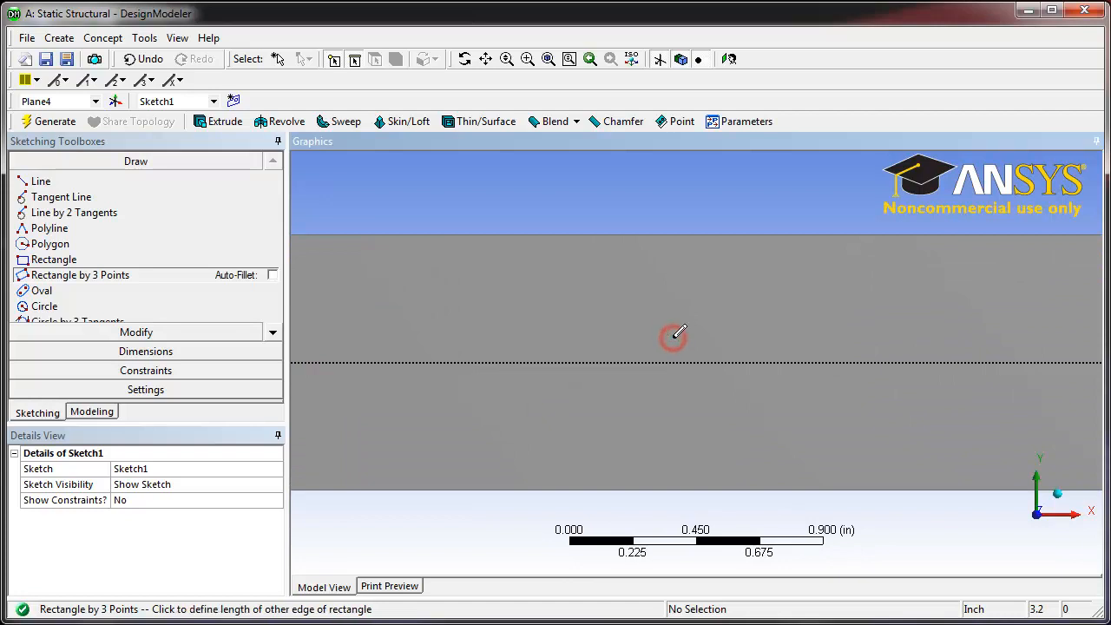
left_click(630, 395)
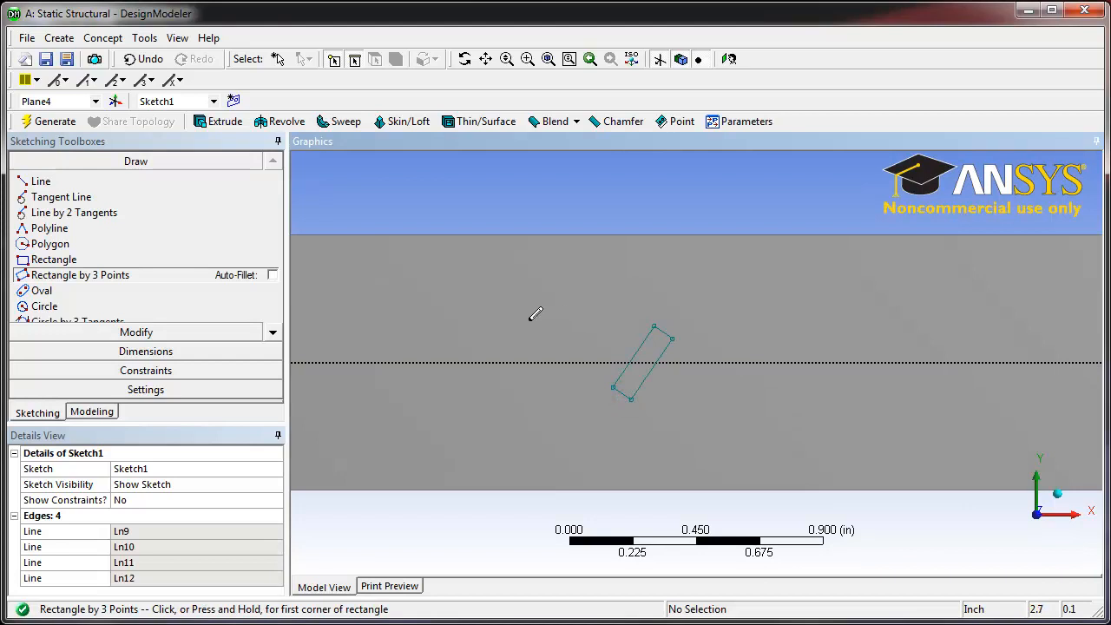
Dimension the tilted rectangle's short upper edge and set it to 0.063 in.
left_click(165, 356)
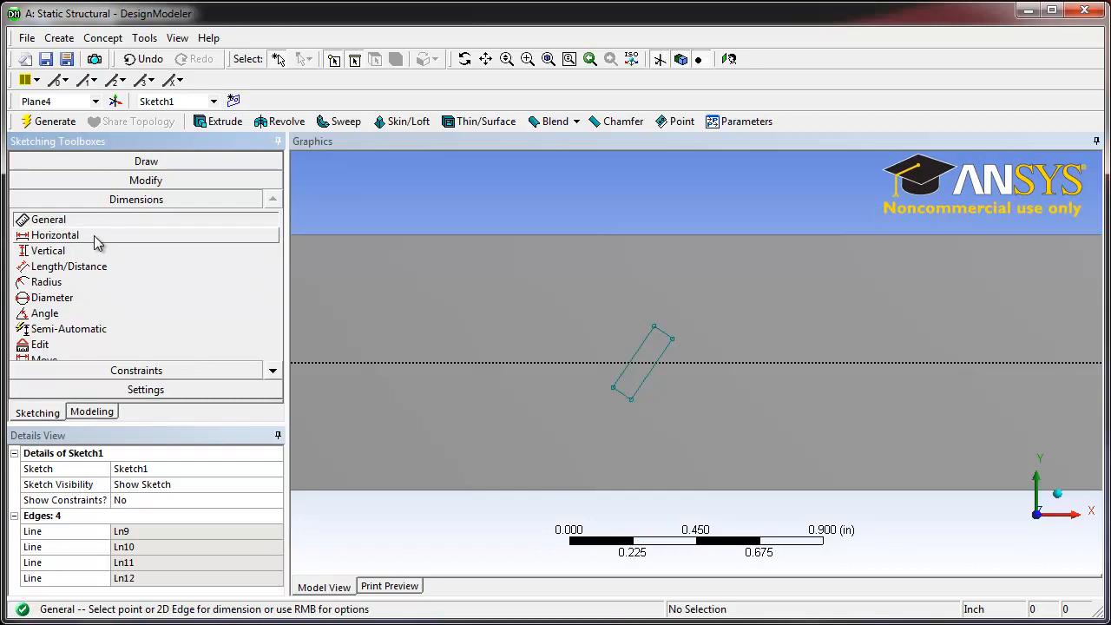
left_click(665, 332)
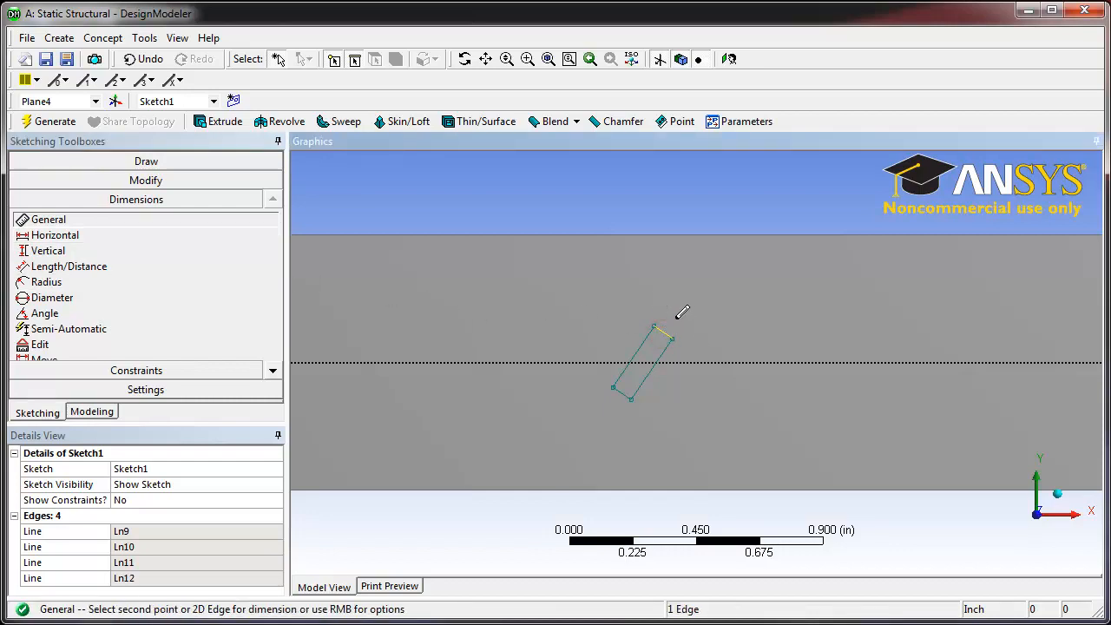
left_click(683, 313)
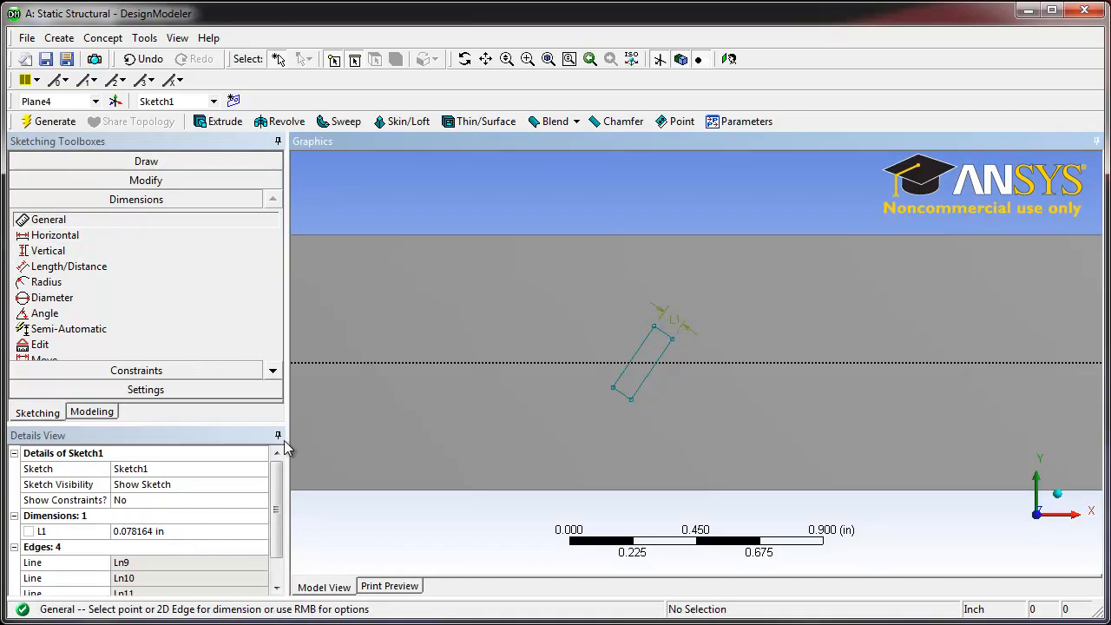
left_click(178, 532)
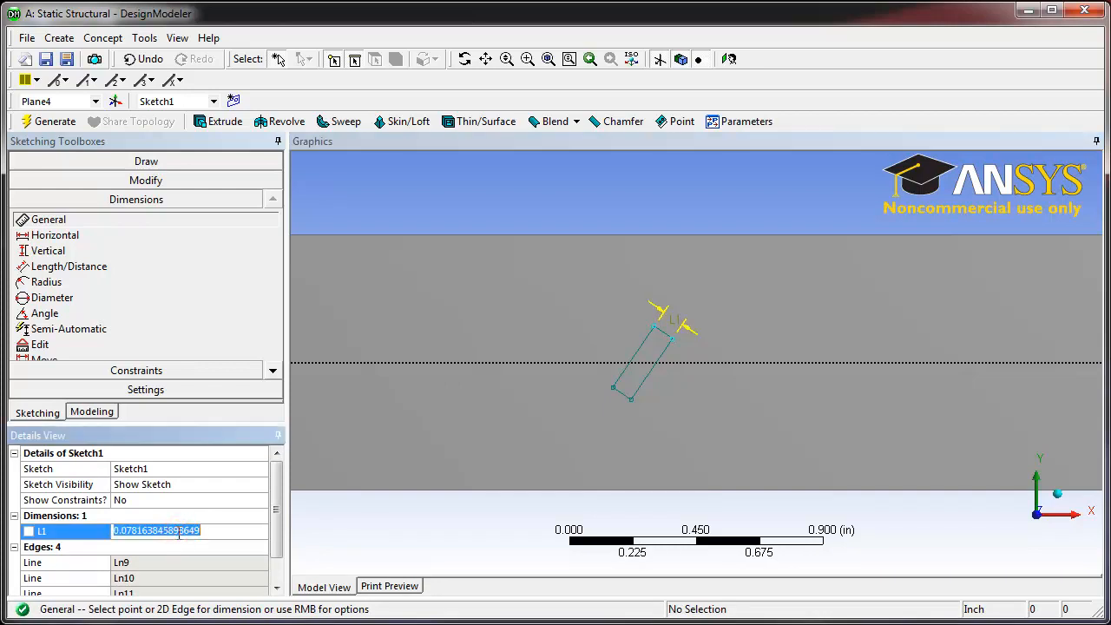
type(".063")
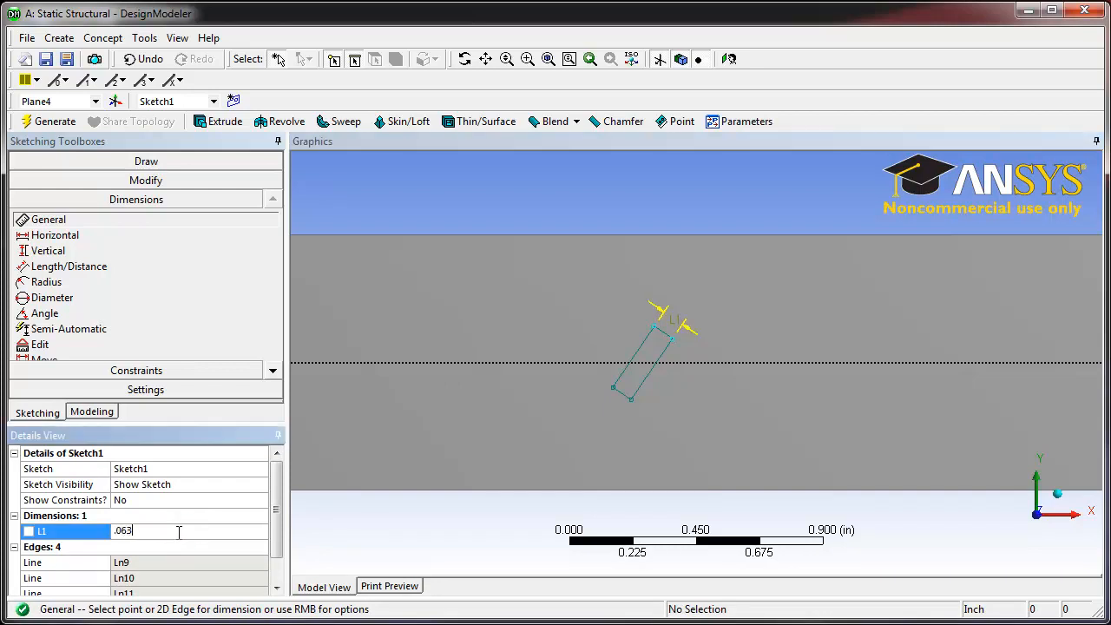
key("Return")
Dimension the tilted rectangle's long edge and set it to 0.083 in.
left_click(630, 363)
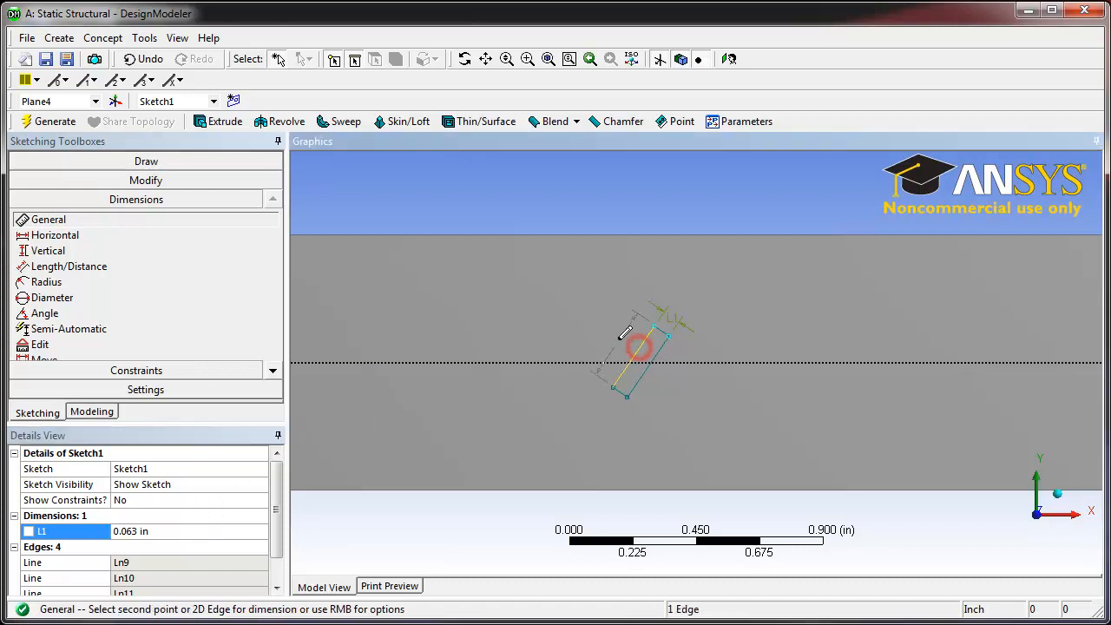
left_click(619, 339)
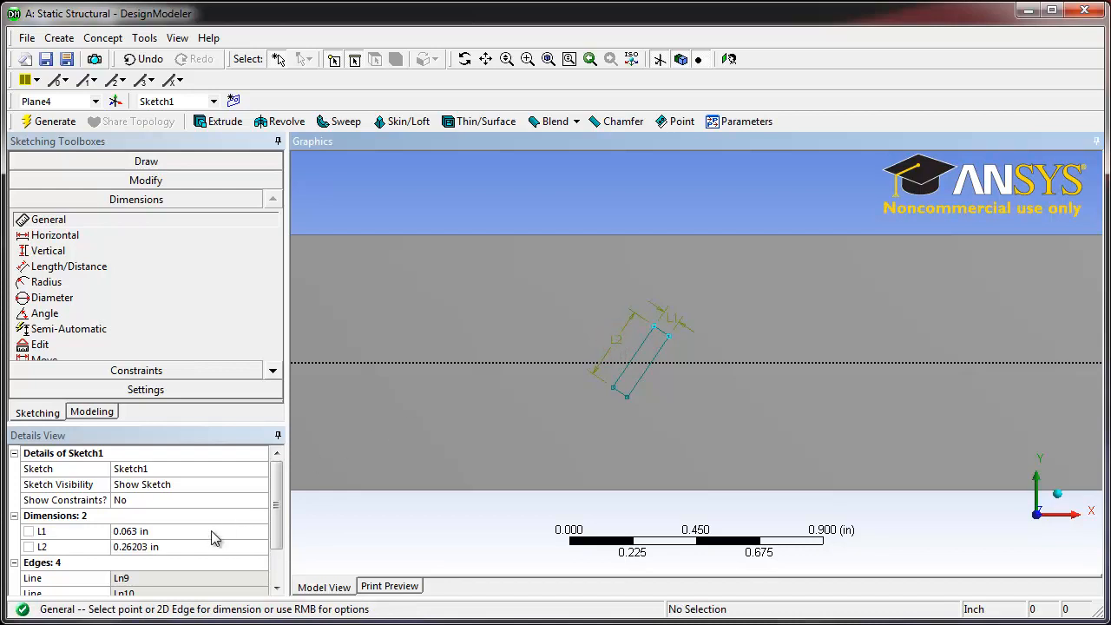
left_click(186, 546)
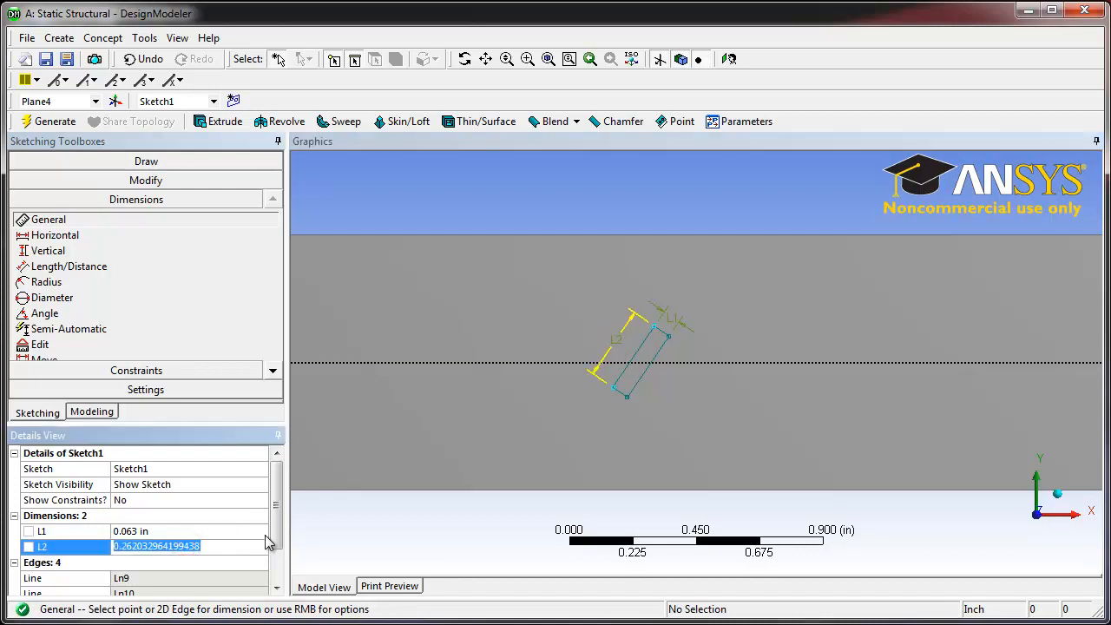
type(".083")
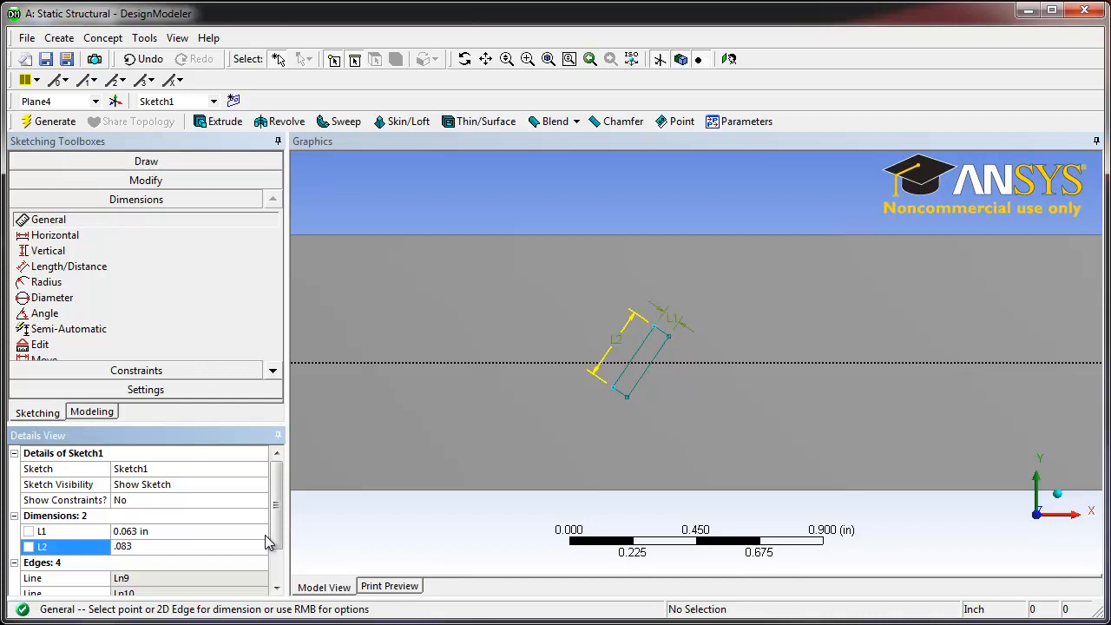
key("Return")
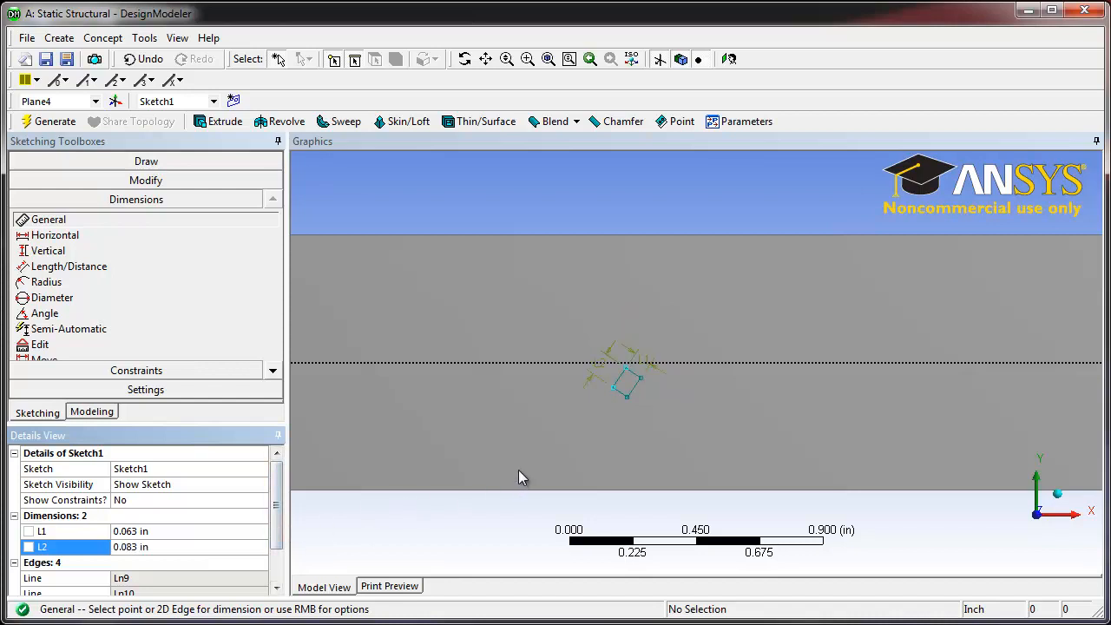
Add a vertical dimension from the X axis to the tilted rectangle's right corner, set it to 0.25 in, and regenerate the model.
left_click(58, 254)
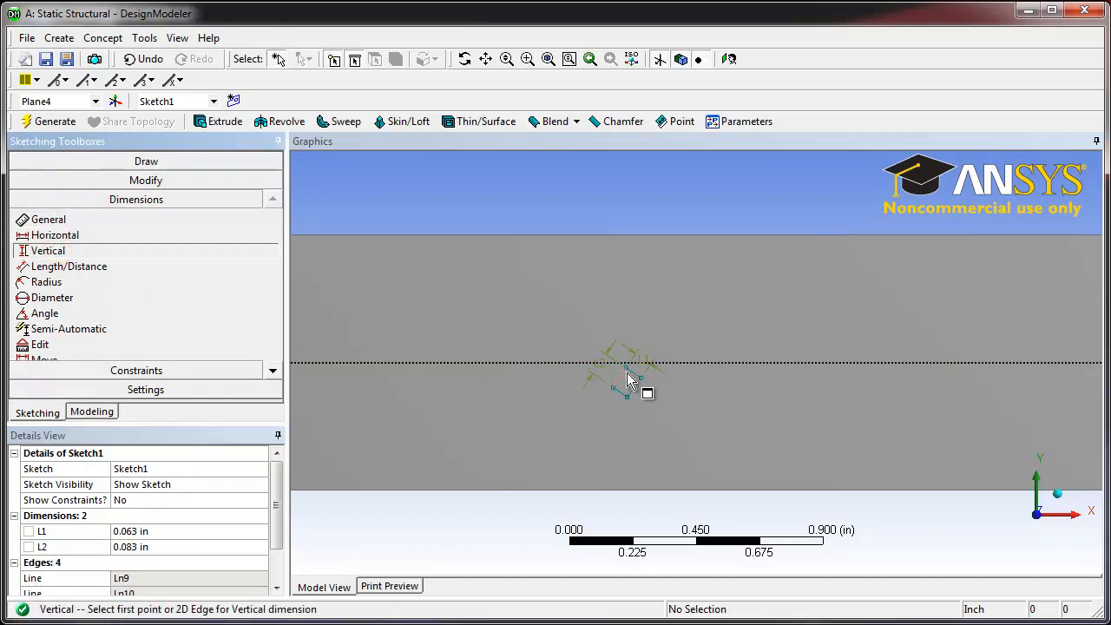
left_click(702, 364)
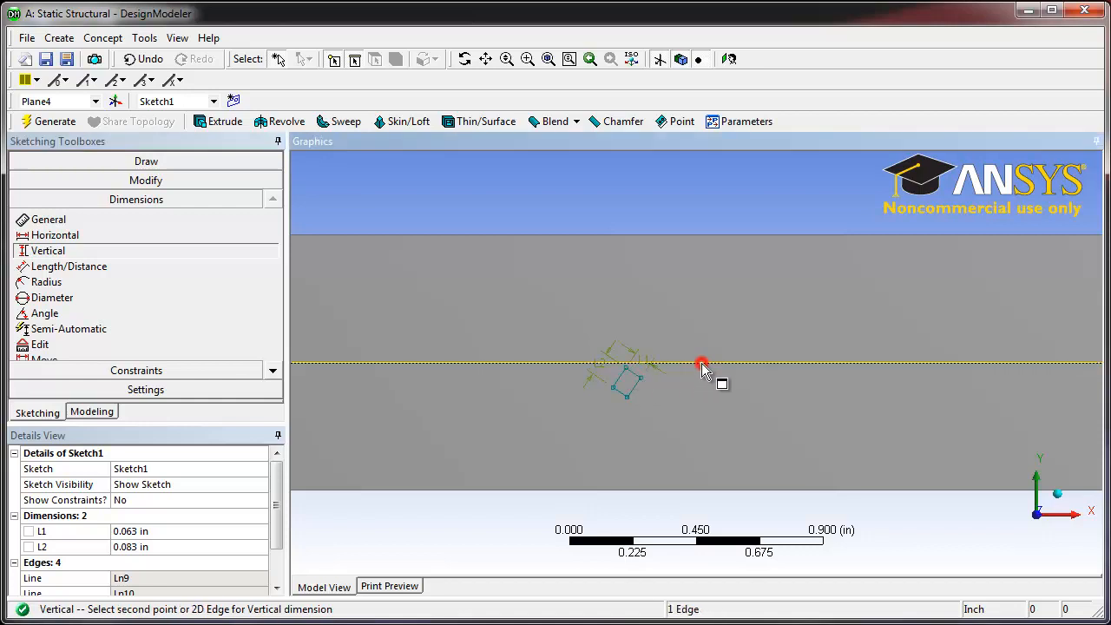
left_click(640, 378)
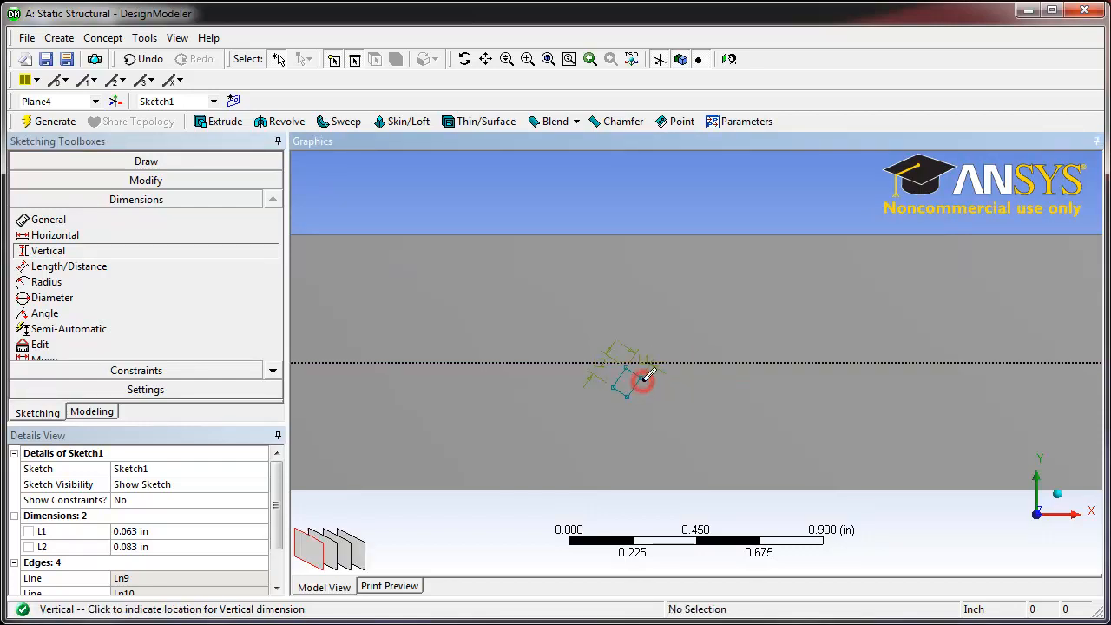
left_click(689, 400)
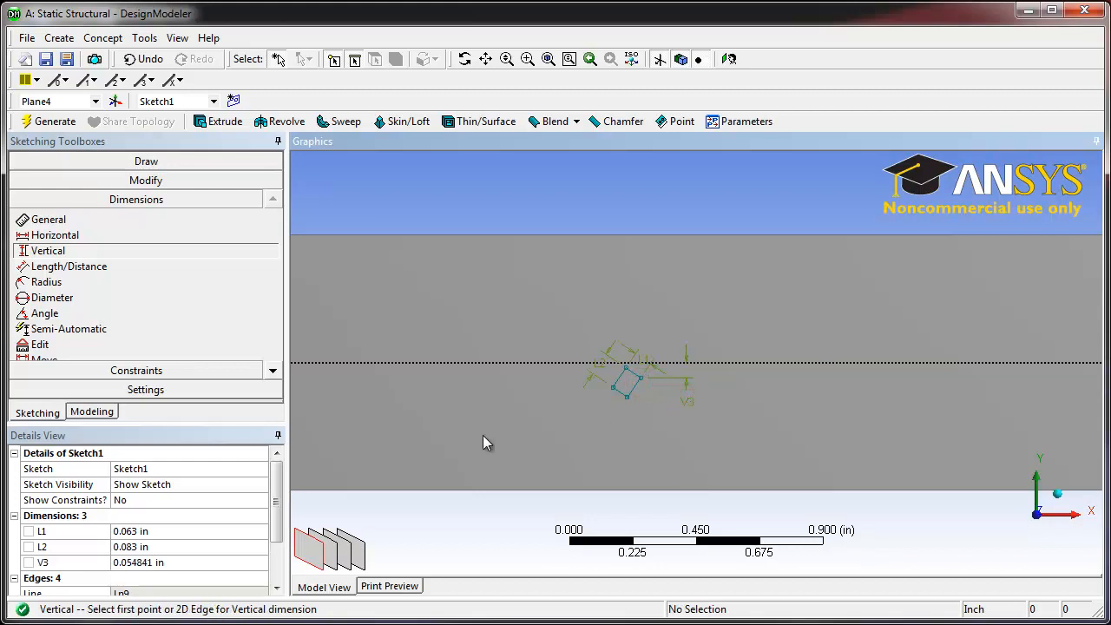
left_click(178, 562)
type(".25")
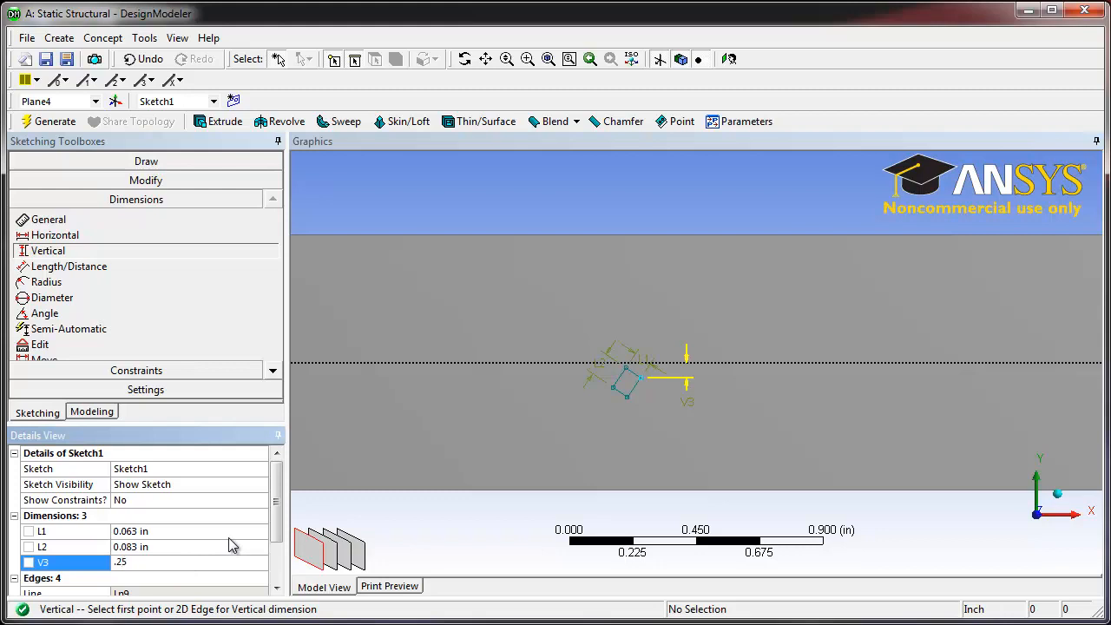
key("Return")
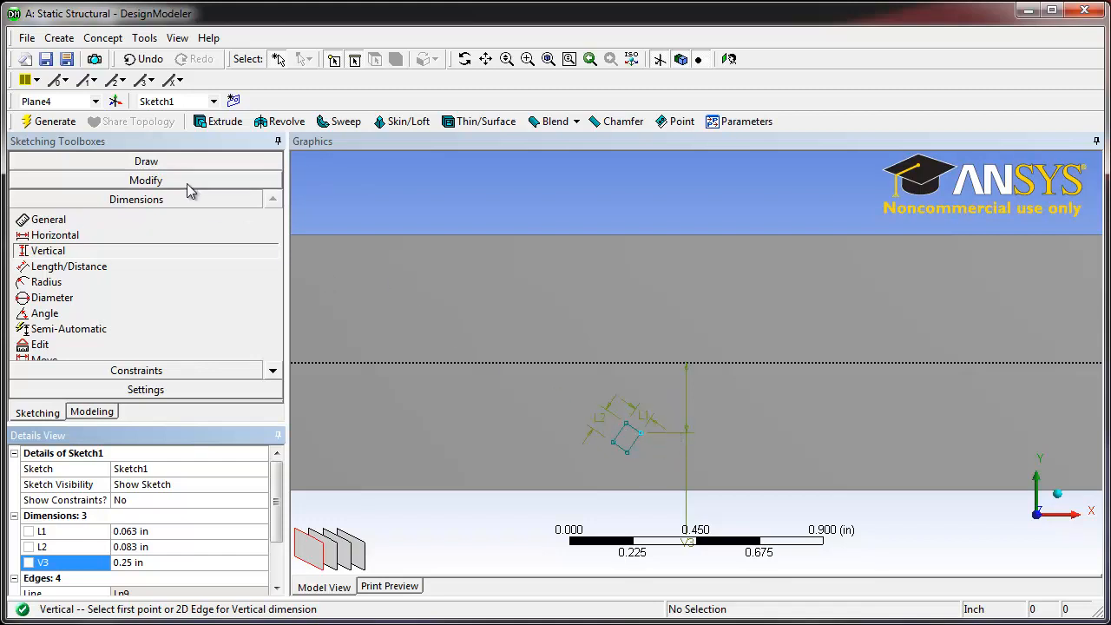
left_click(50, 123)
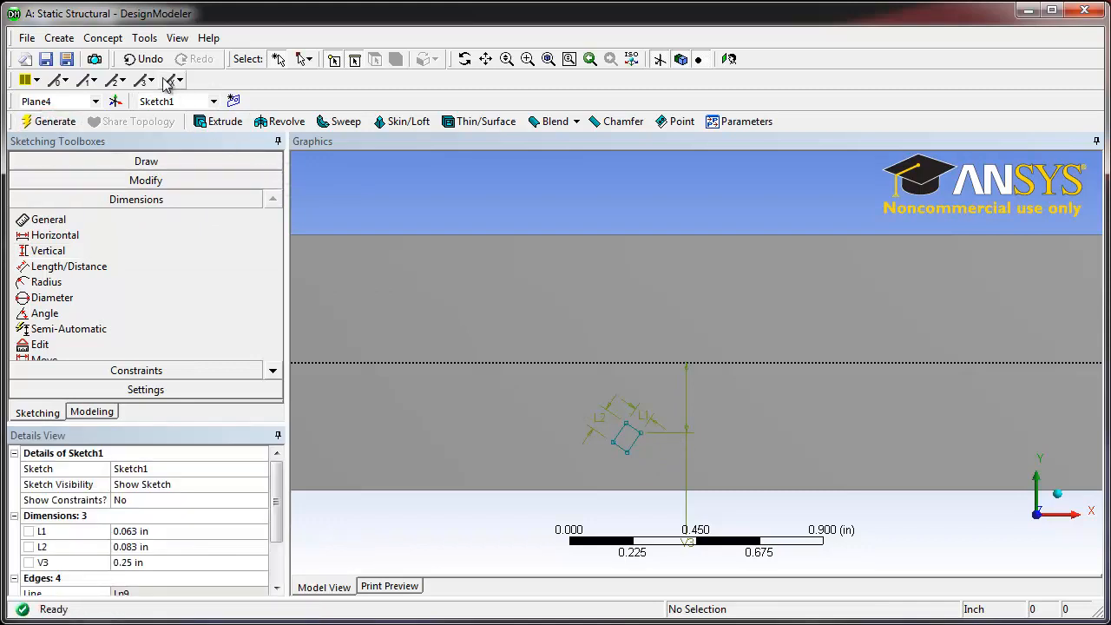
Create a surface from Sketch1 using Surfaces From Sketches with the Add Material operation and generate it.
left_click(104, 39)
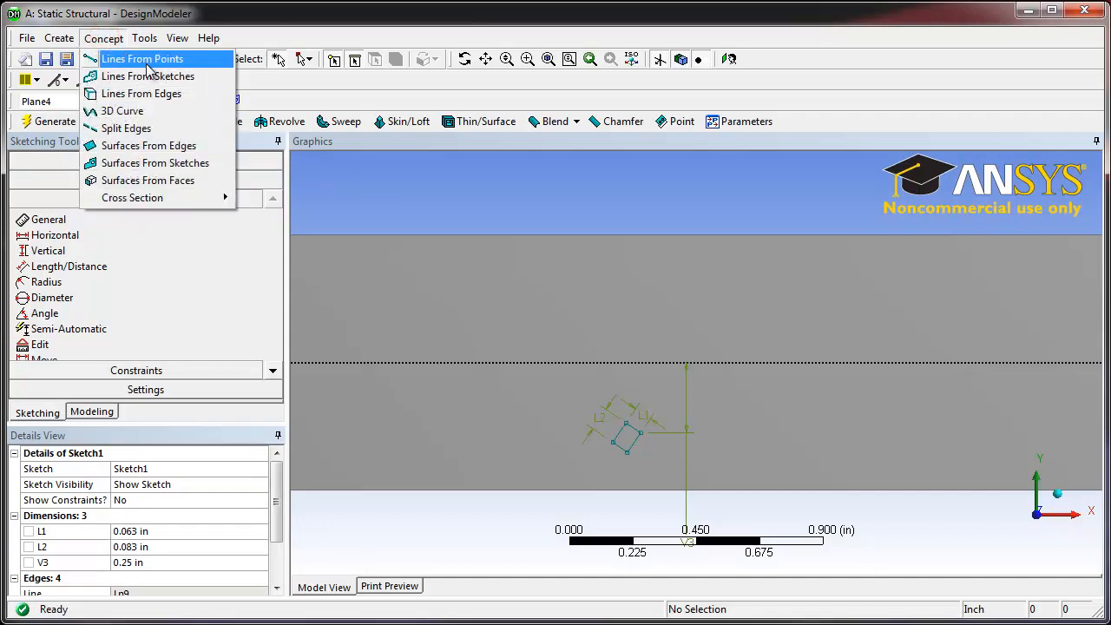
left_click(183, 169)
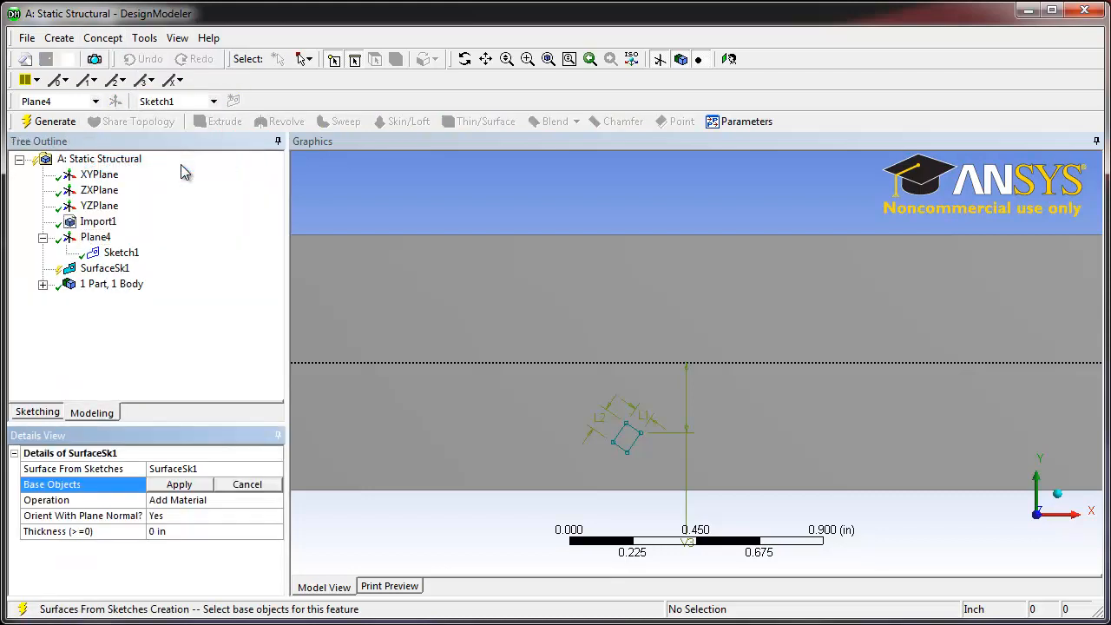
left_click(122, 253)
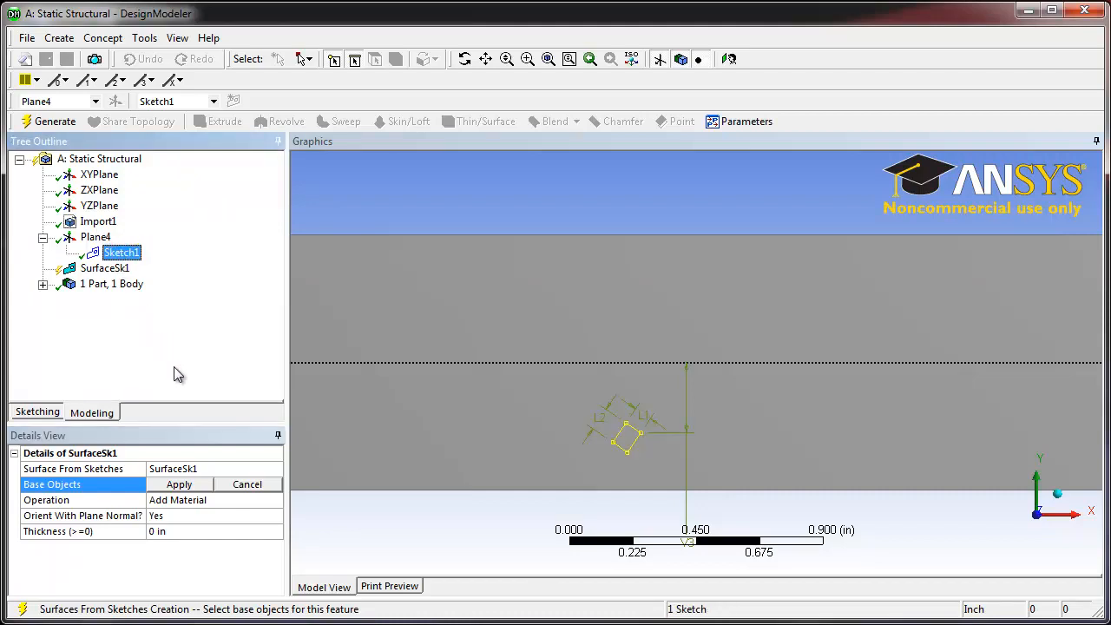
left_click(189, 488)
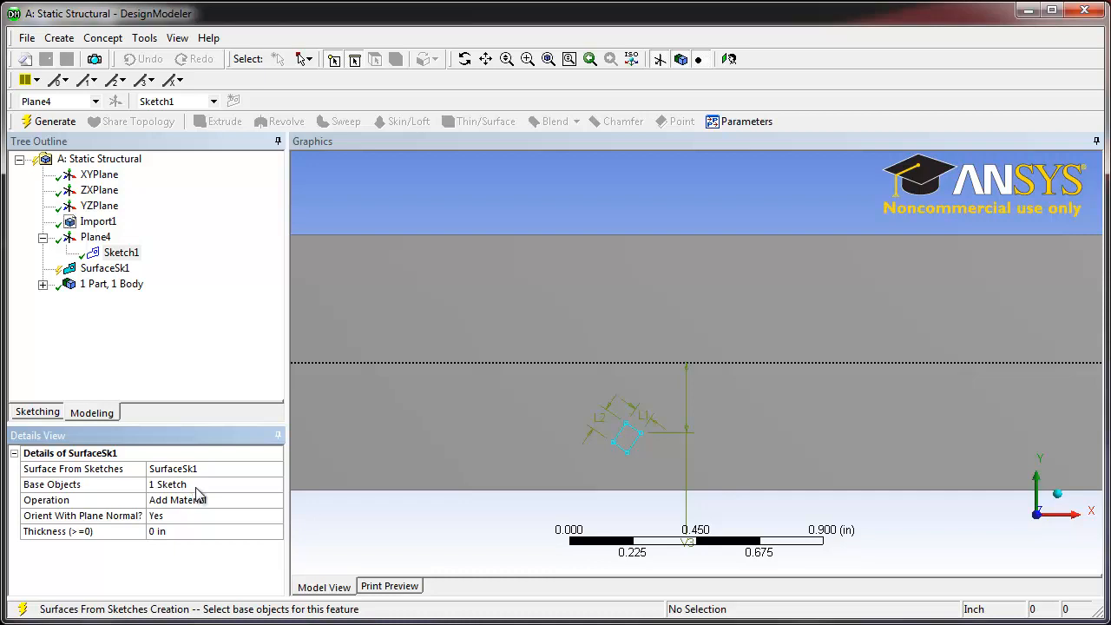
left_click(54, 120)
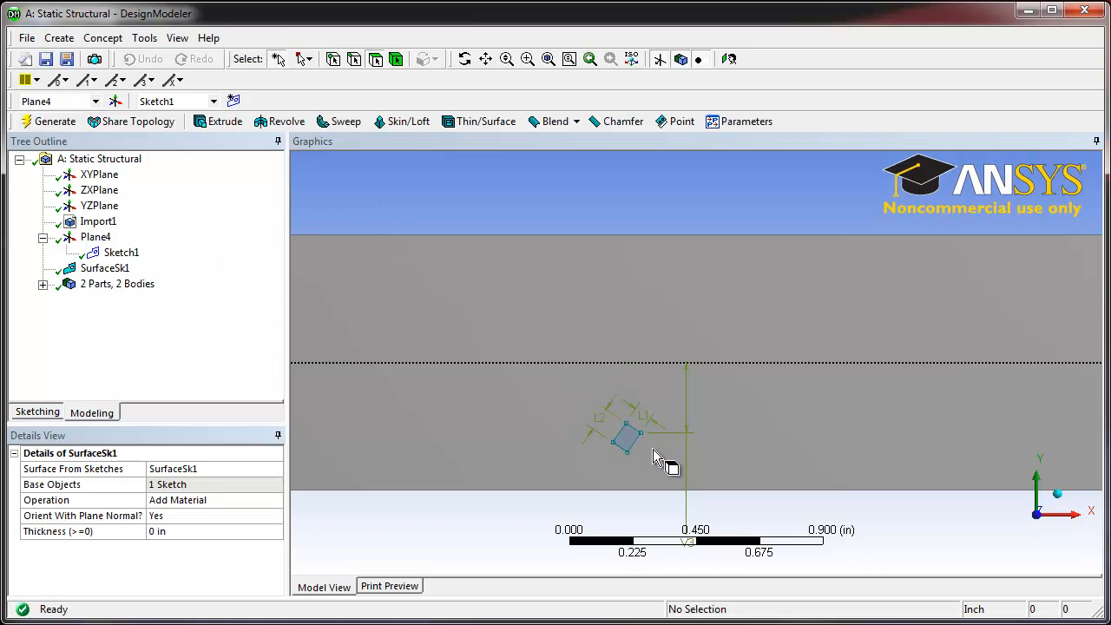
mouse_move(662, 462)
middle_mouse_down()
mouse_move(667, 397)
mouse_move(702, 409)
mouse_move(683, 440)
mouse_move(733, 438)
mouse_move(657, 454)
mouse_move(664, 475)
middle_mouse_up()
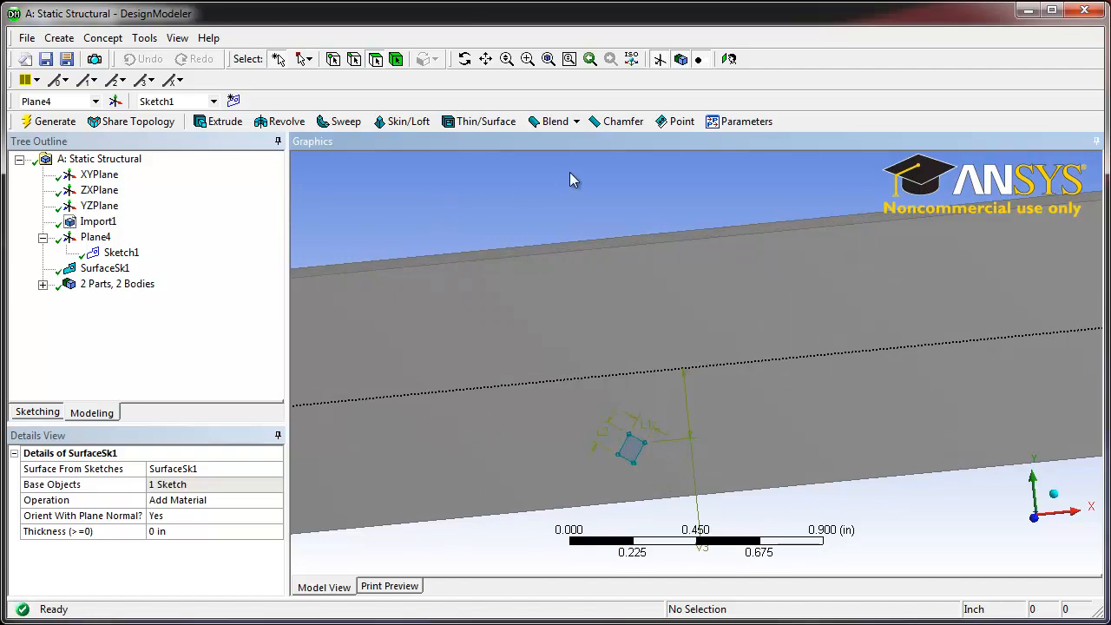
Close the geometry editor and open the Static Structural system's Model in Mechanical, reading in the modified upstream data.
left_click(1084, 12)
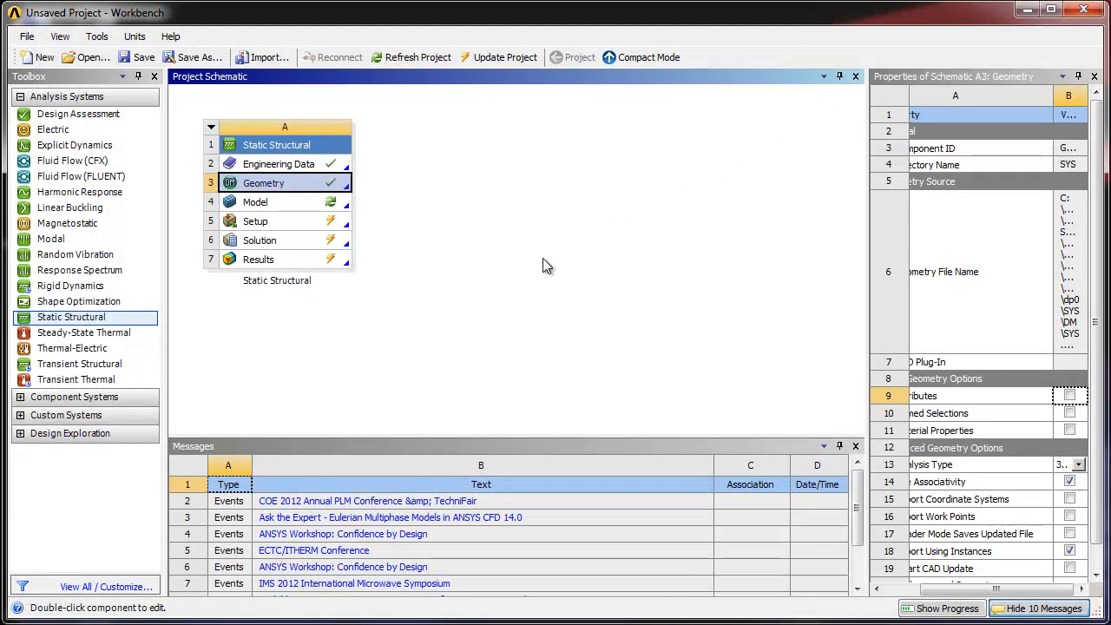
double_click(301, 203)
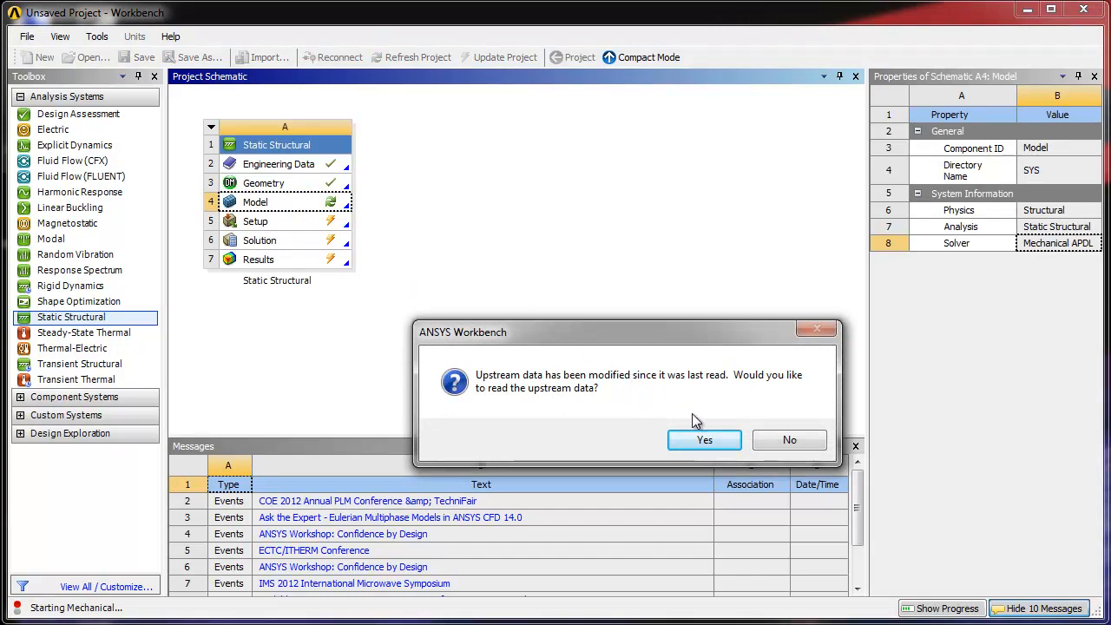
left_click(704, 440)
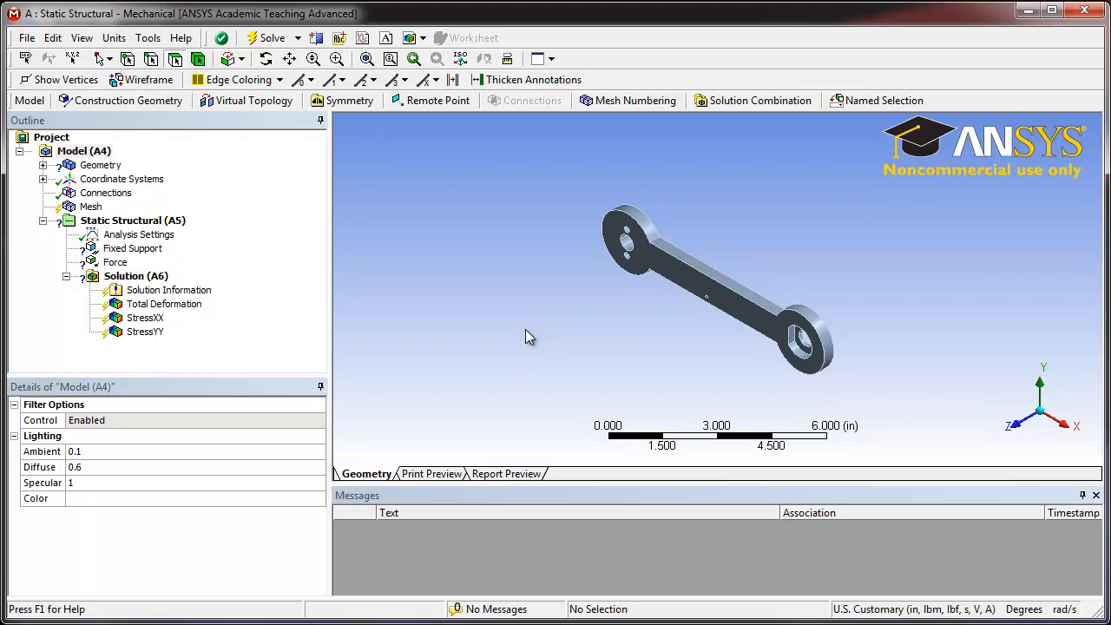
Set the thickness of the Surface Body under Geometry to 0.001 in.
left_click(42, 165)
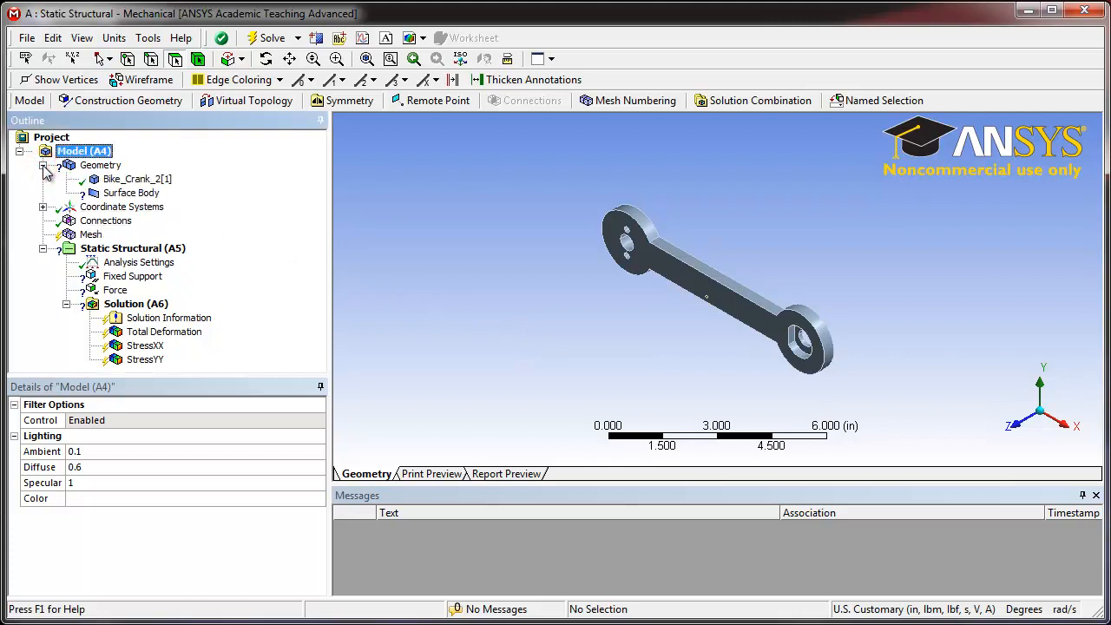
left_click(130, 196)
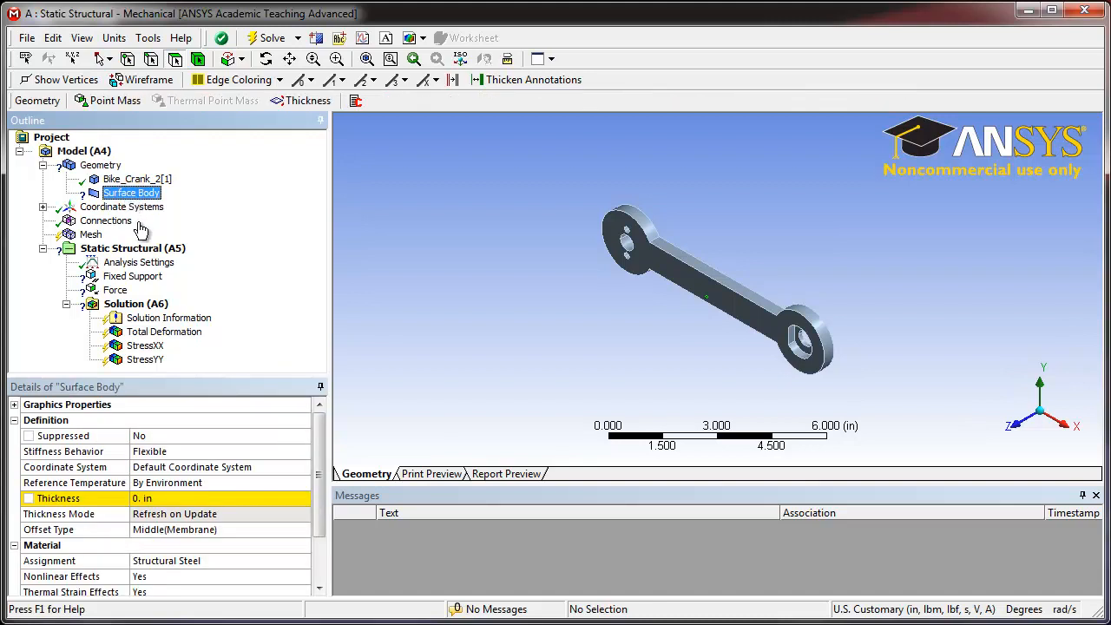
left_click(220, 499)
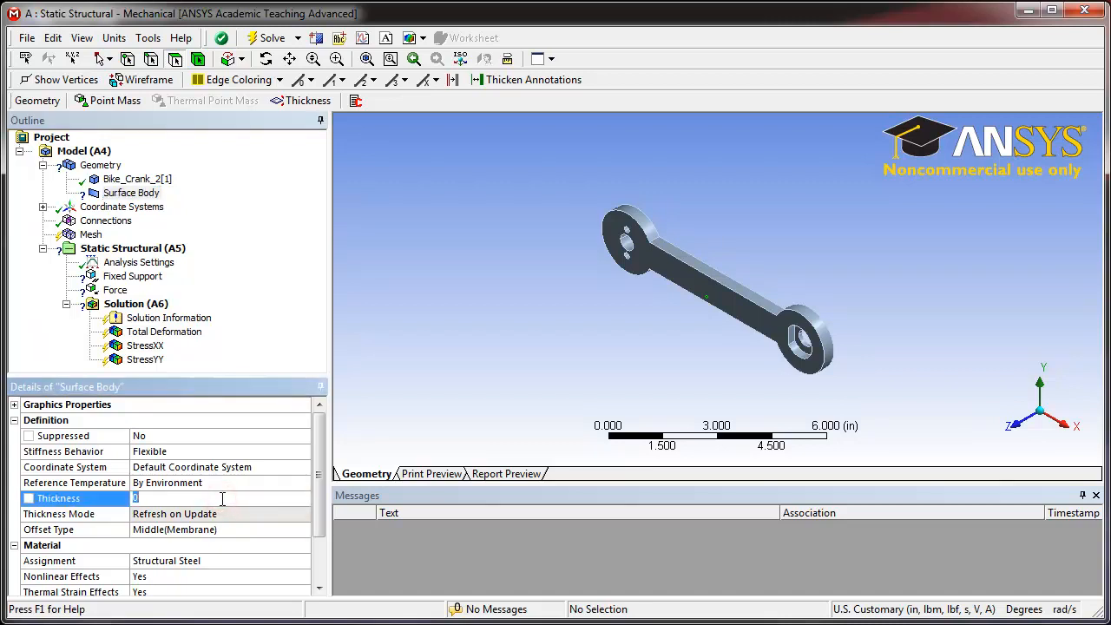
type(".001")
key("Return")
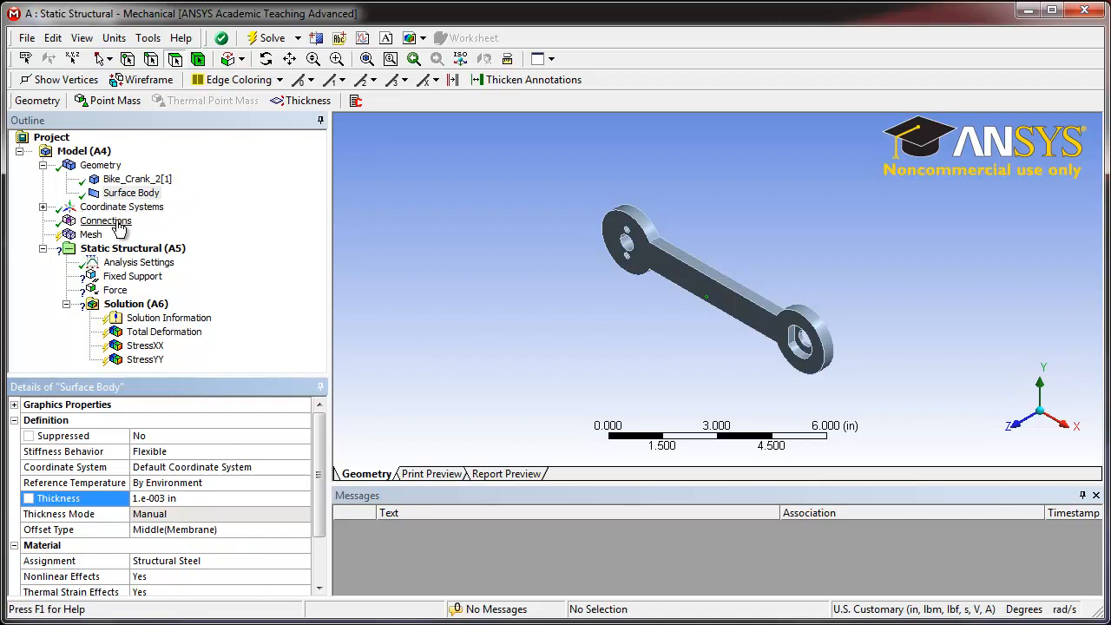
Insert a connection group under Connections and create automatic connections for all bodies.
left_click(119, 224)
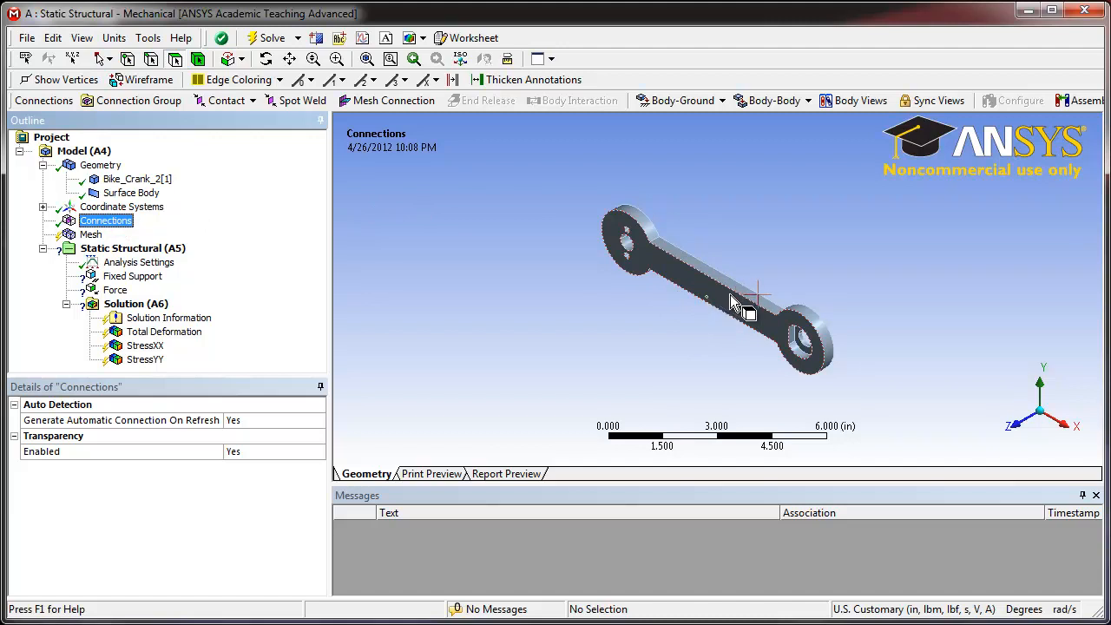
right_click(108, 225)
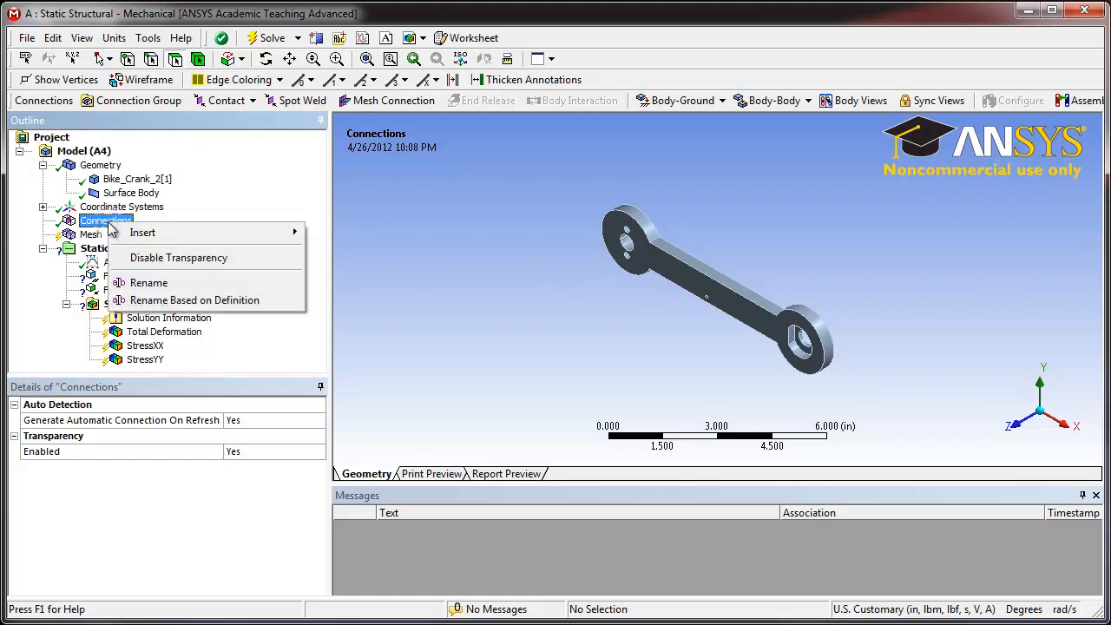
mouse_move(235, 242)
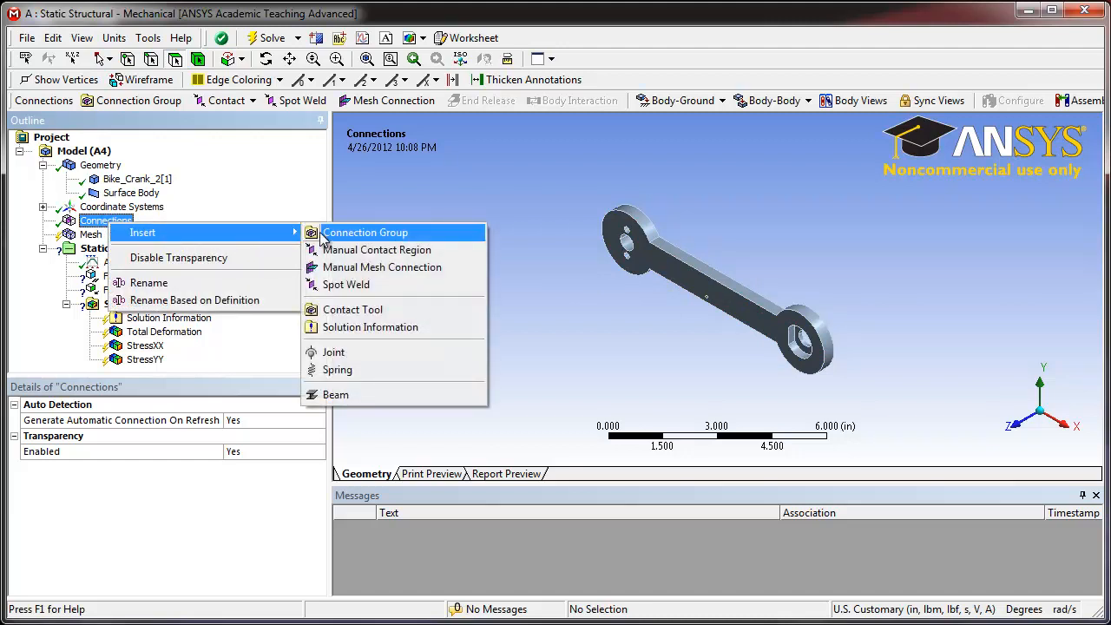
left_click(363, 236)
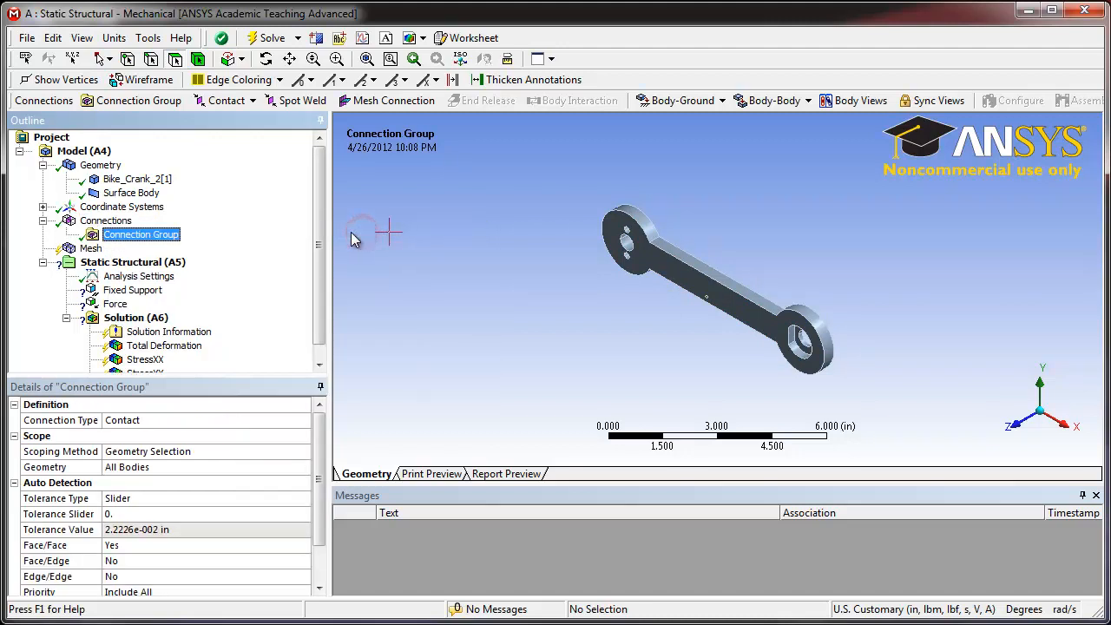
right_click(142, 242)
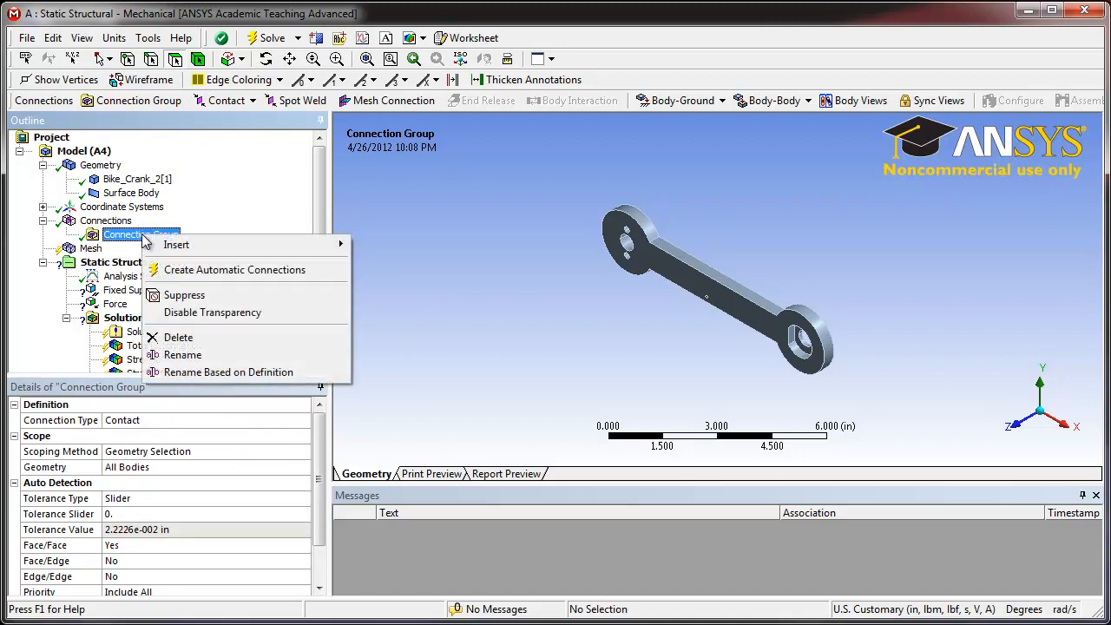
left_click(214, 274)
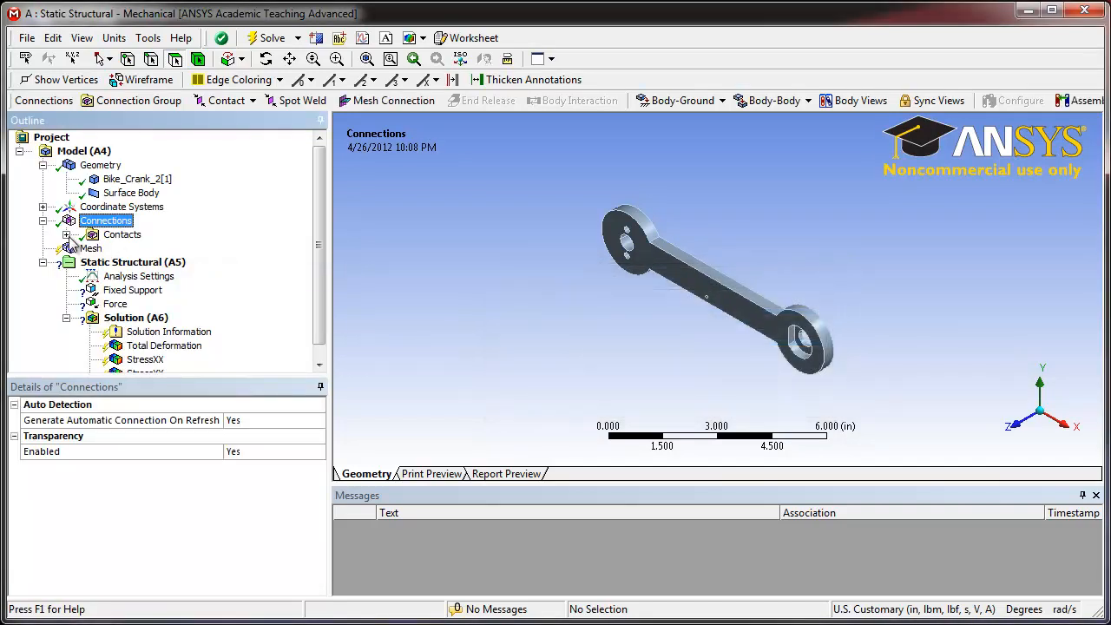
Examine the bonded contact between the crank and the surface body, including its advanced formulation setting.
left_click(66, 235)
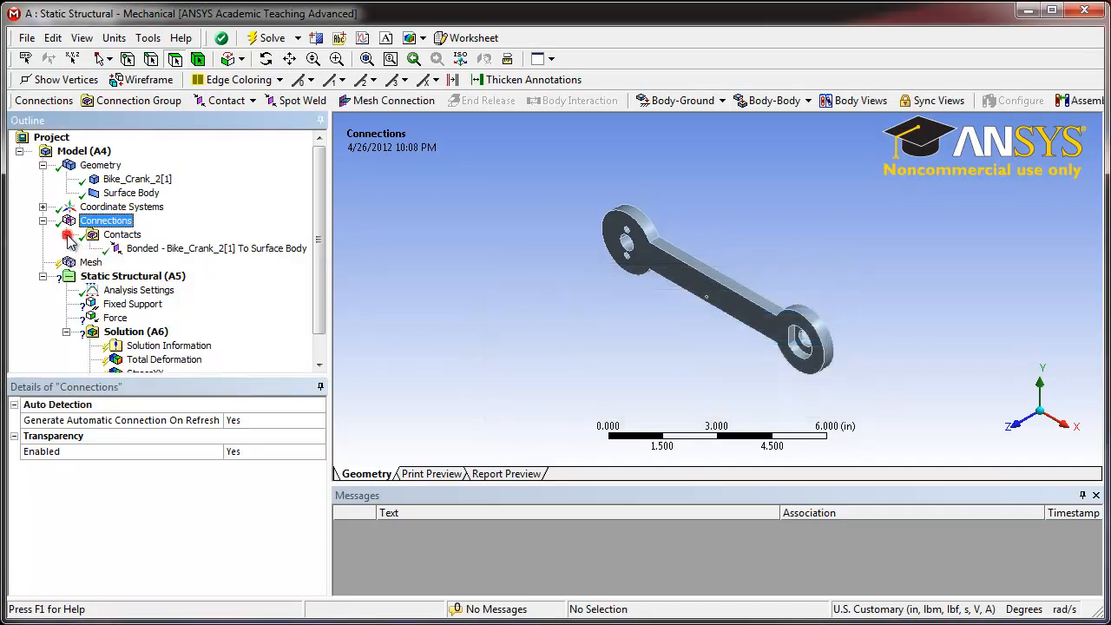
left_click(198, 250)
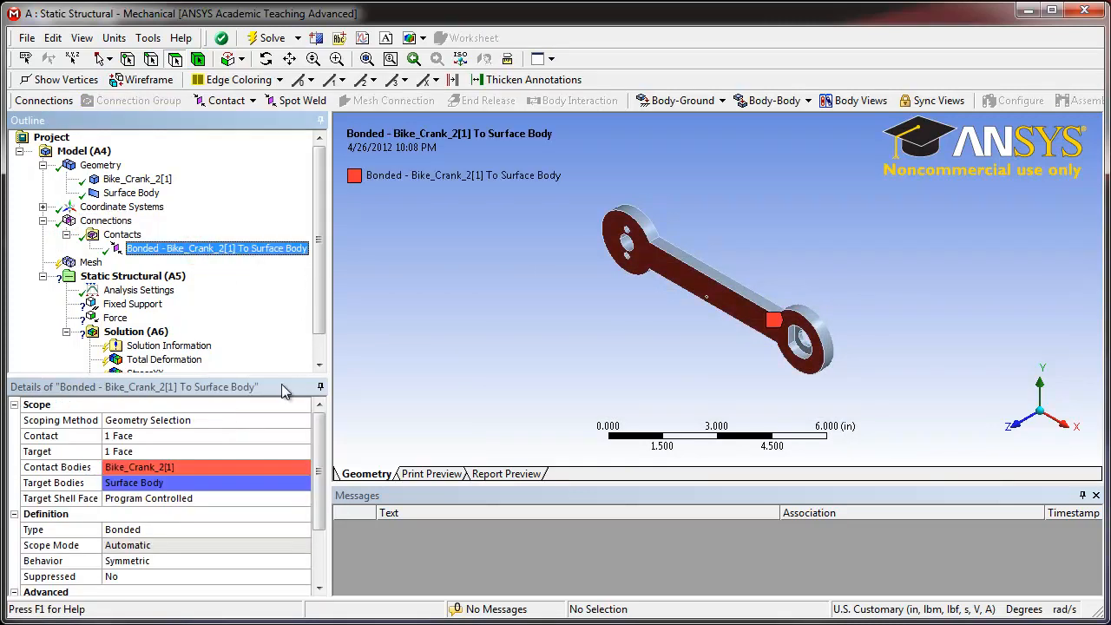
left_click_drag(321, 429, 323, 445)
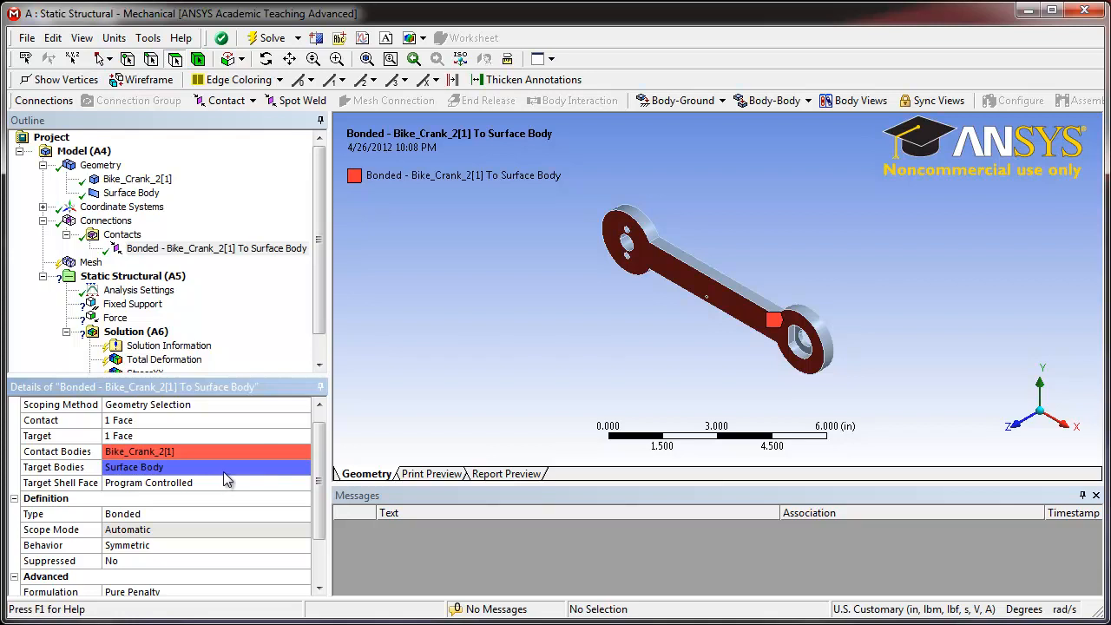
left_click_drag(317, 455, 313, 514)
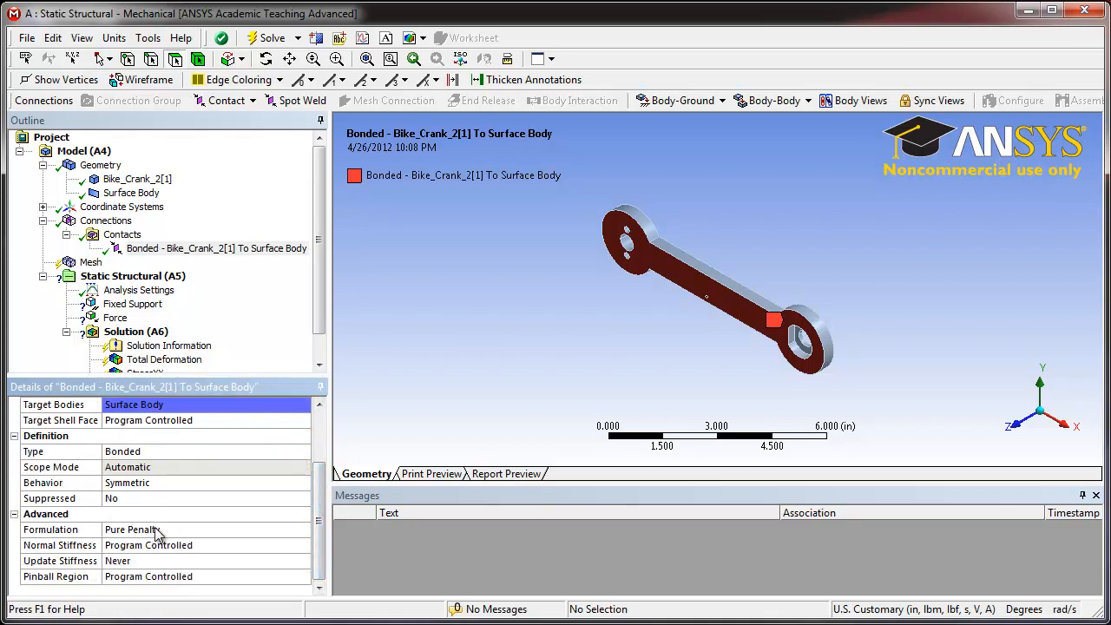
left_click(187, 530)
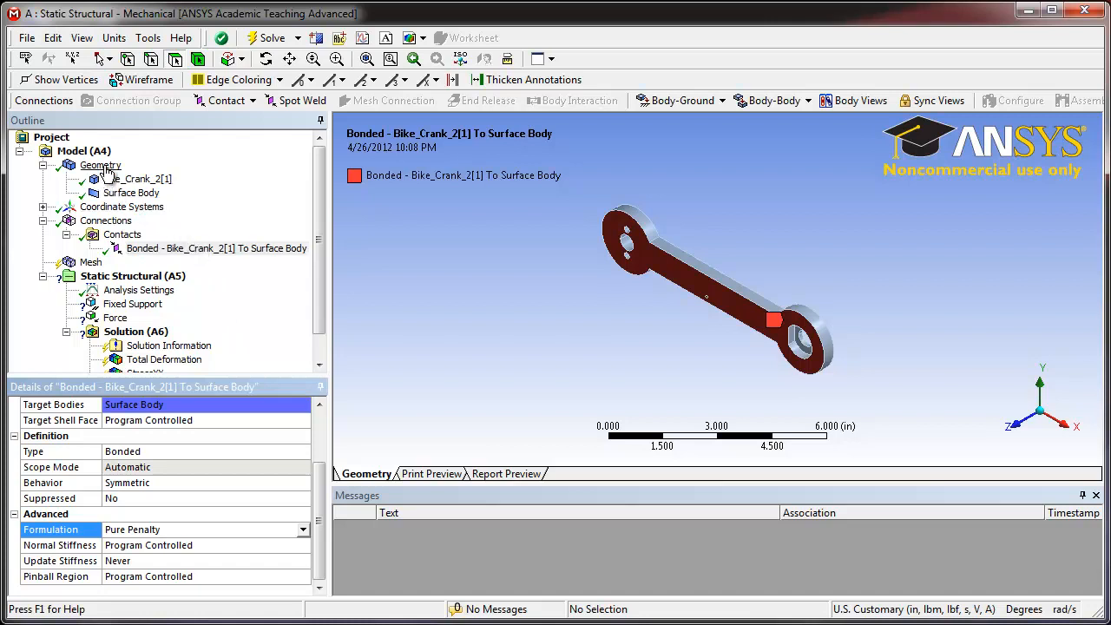
Insert a Commands object under the Surface Body and place the text cursor below its header comments.
right_click(139, 196)
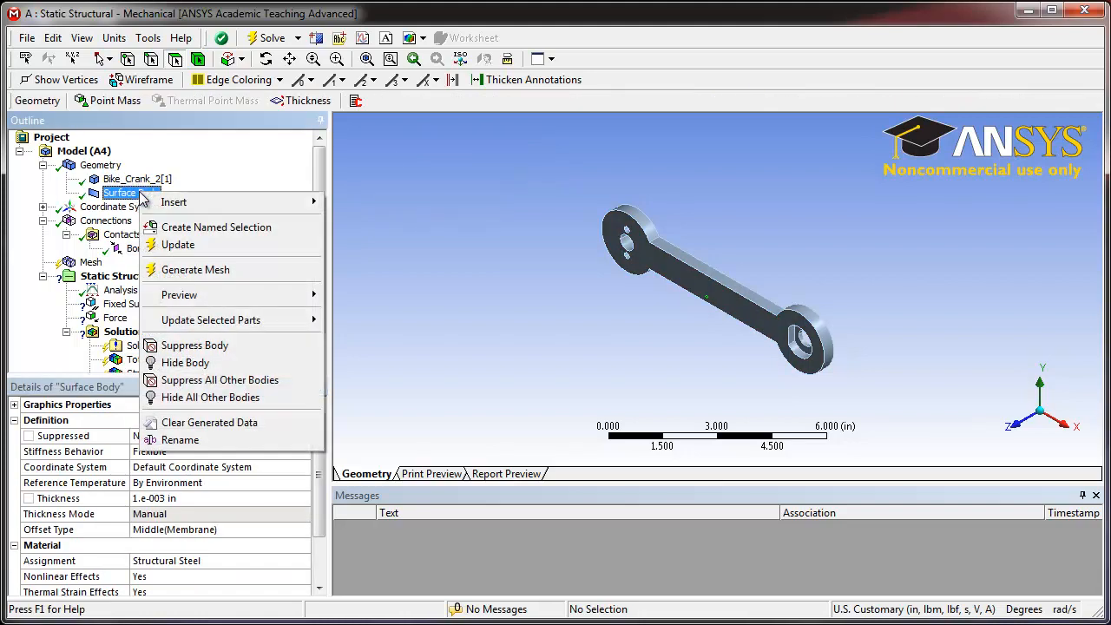
mouse_move(269, 209)
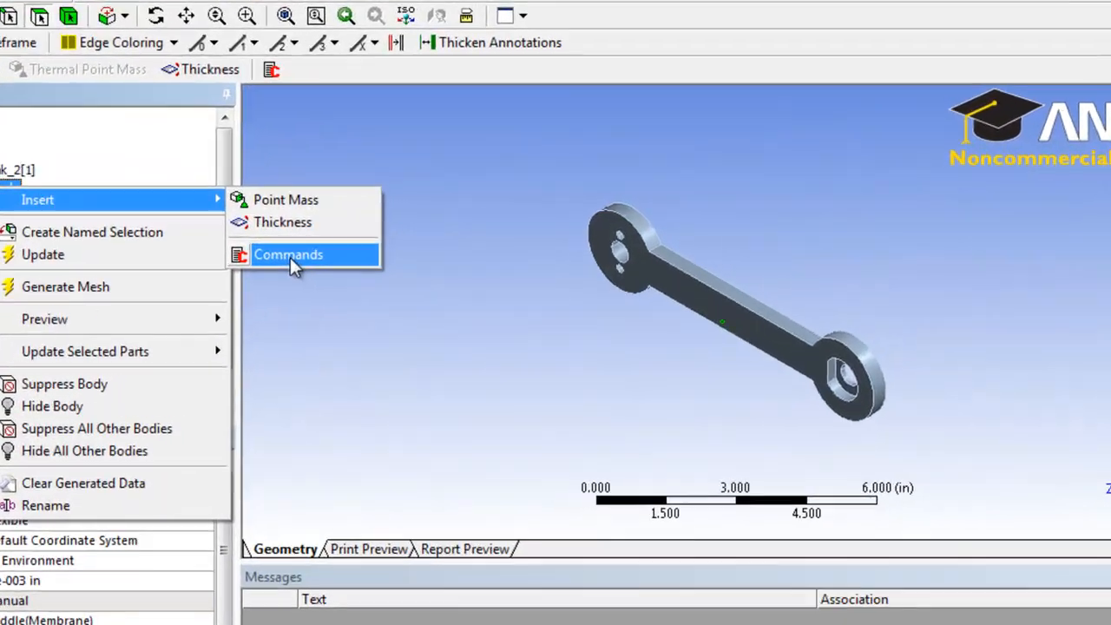
left_click(370, 246)
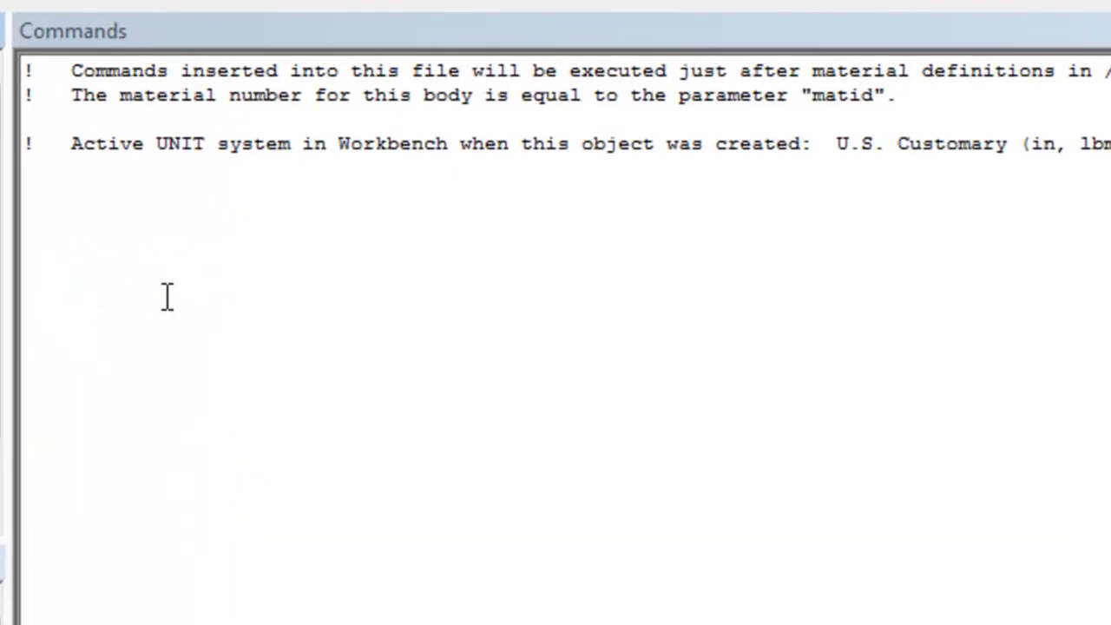
left_click(178, 282)
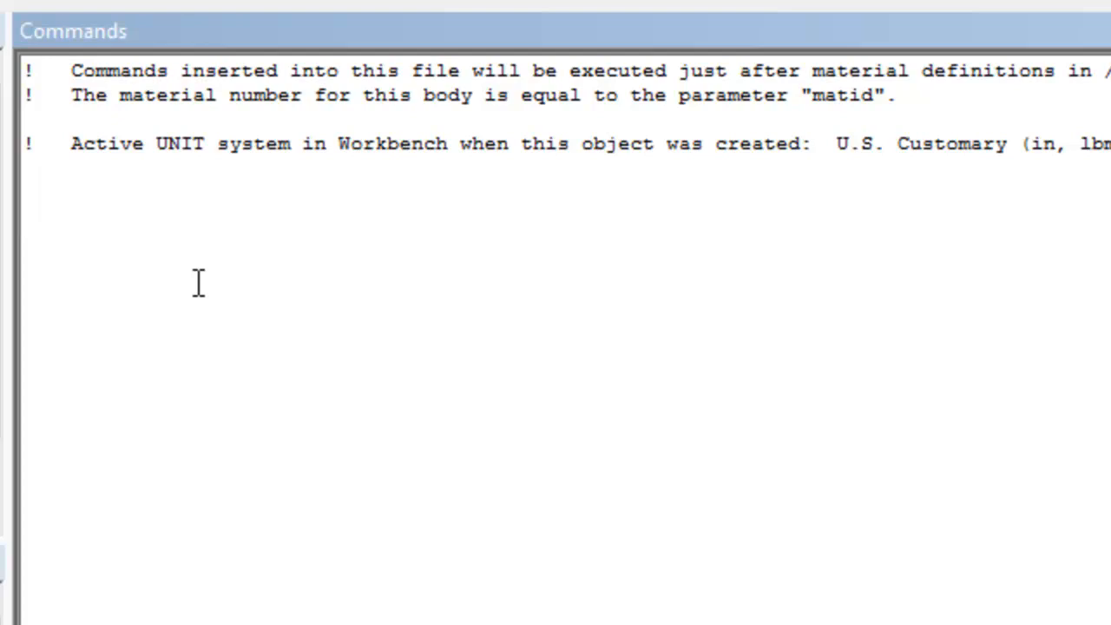
Write the lines et,matid,181 and keyopt,matid,1,2 in the Surface Body's command snippet.
type("et,matid")
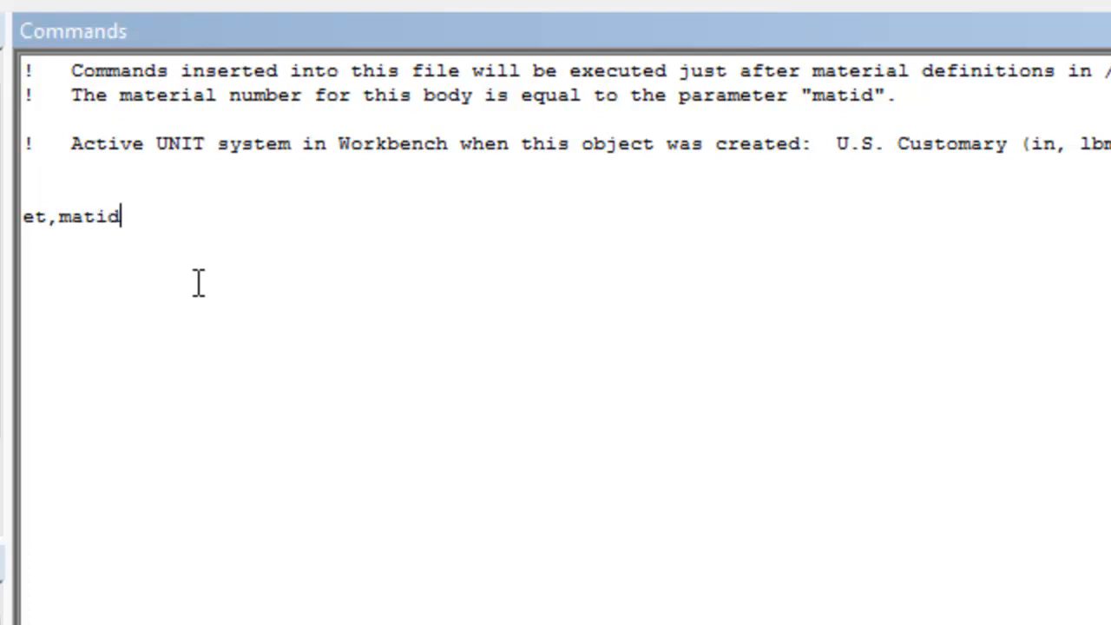
type(",181")
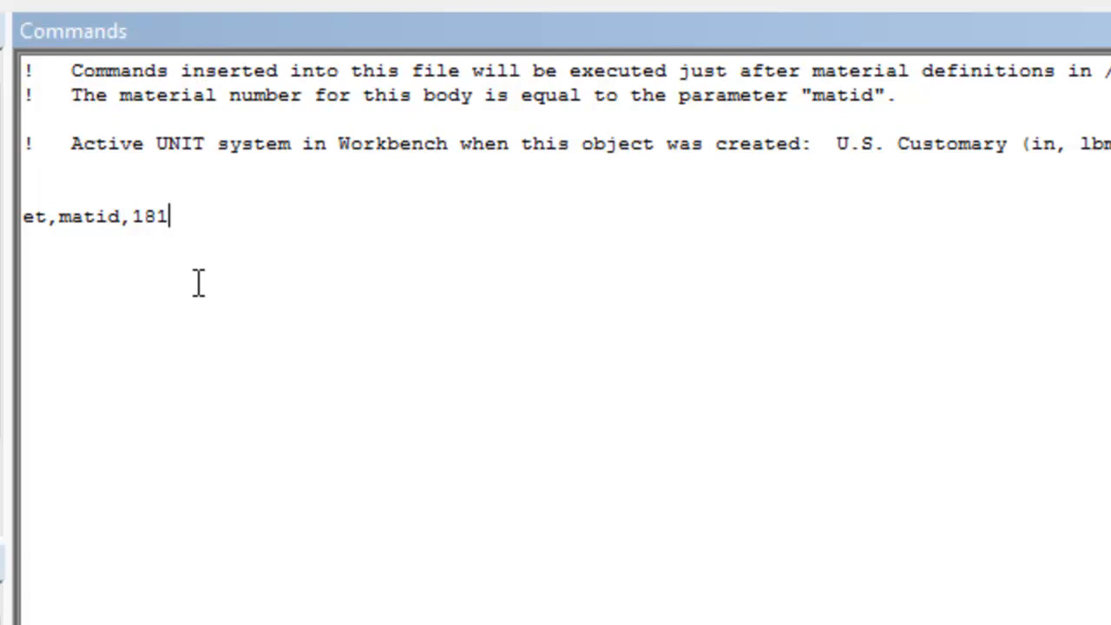
key("Return")
type("keyopt")
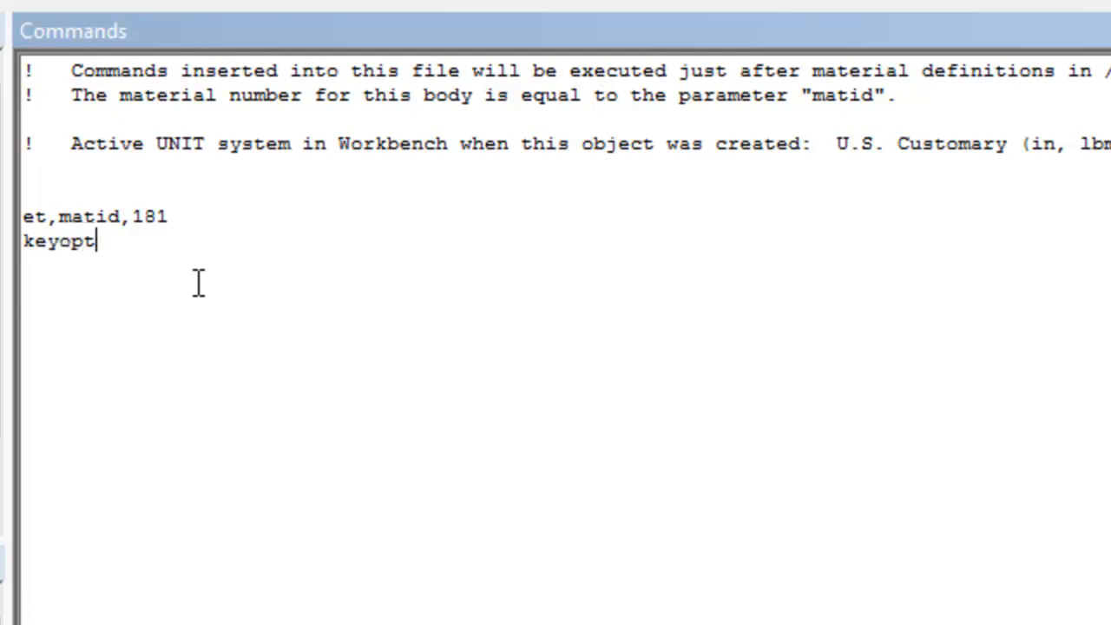
type(",matid")
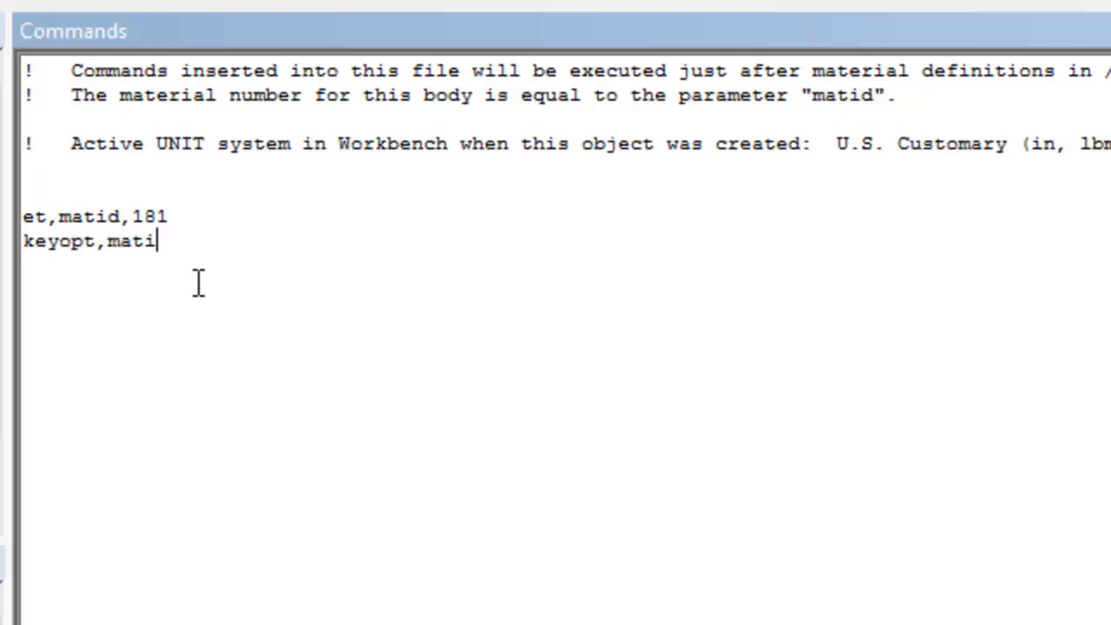
type(",1,2")
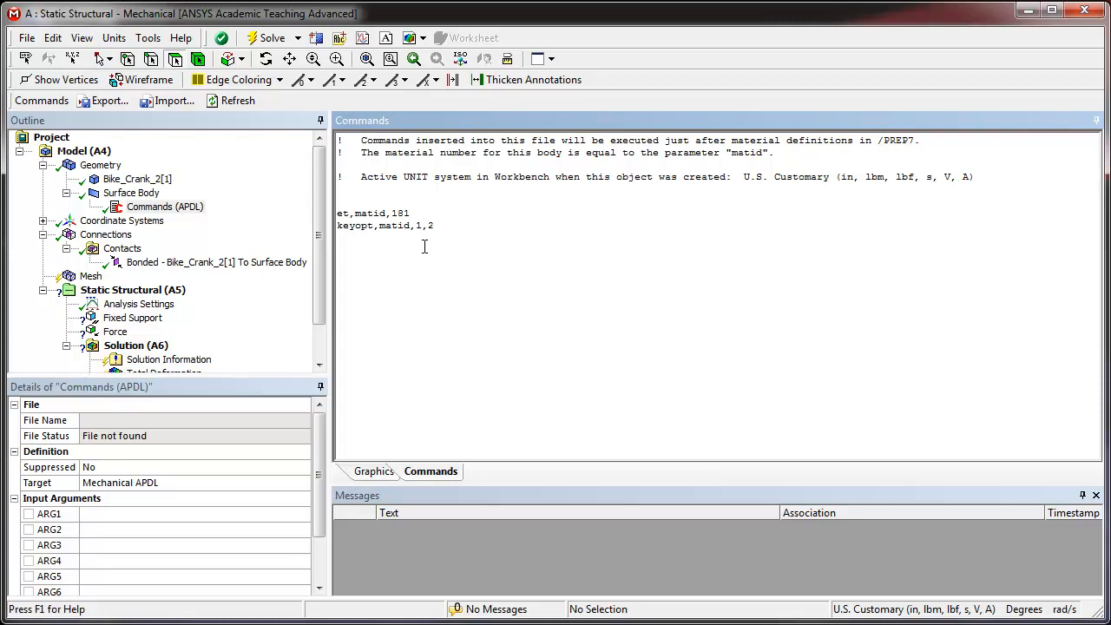
left_click(182, 38)
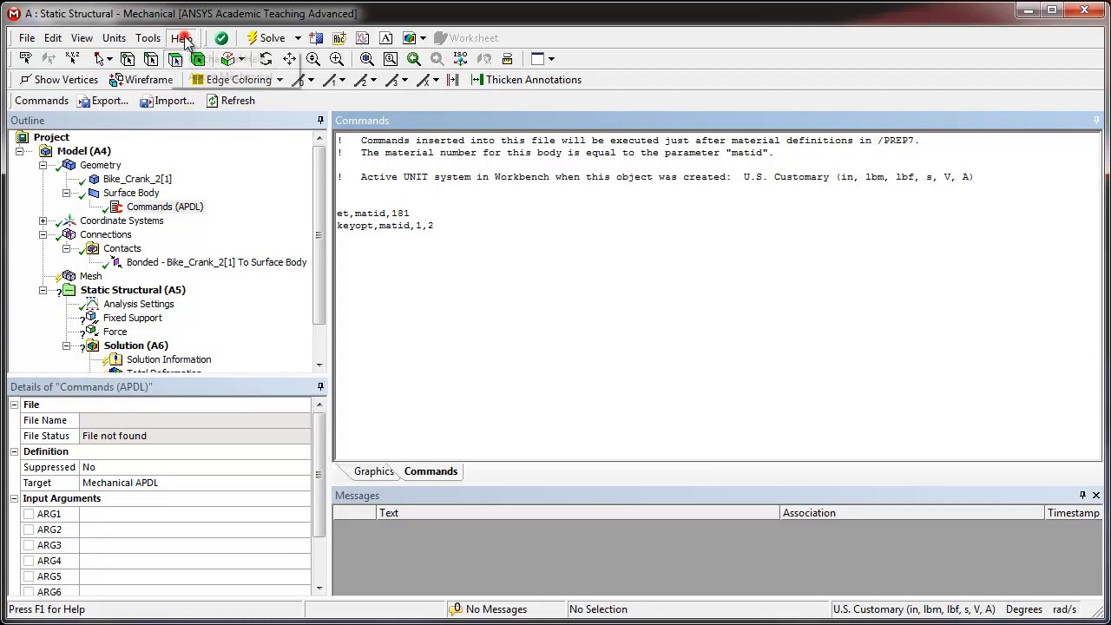
left_click(224, 57)
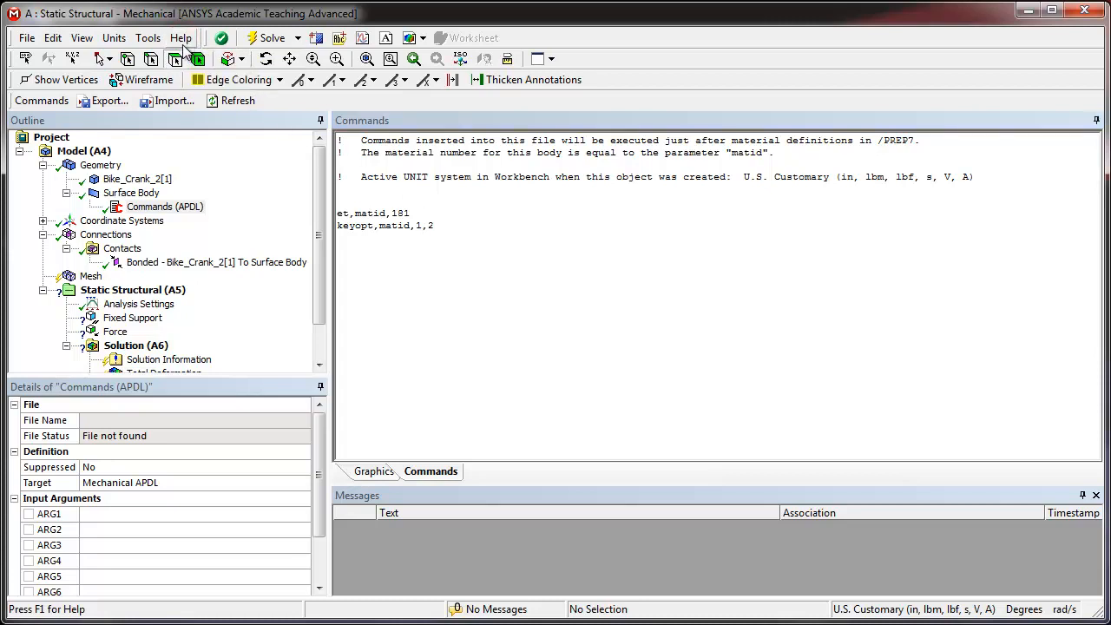
left_click(182, 38)
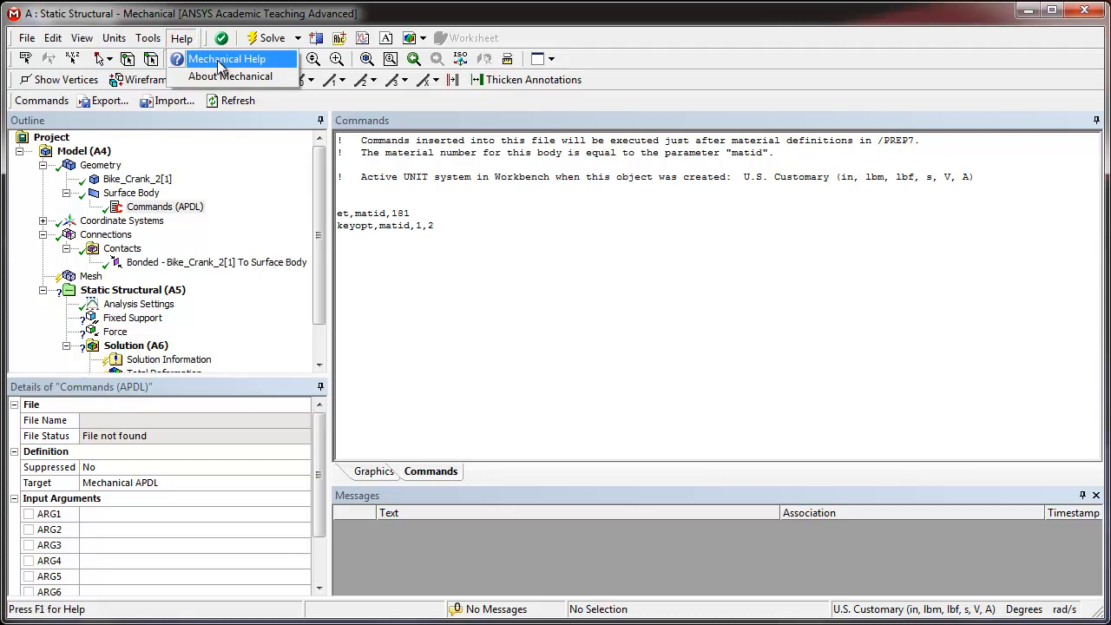
left_click(457, 227)
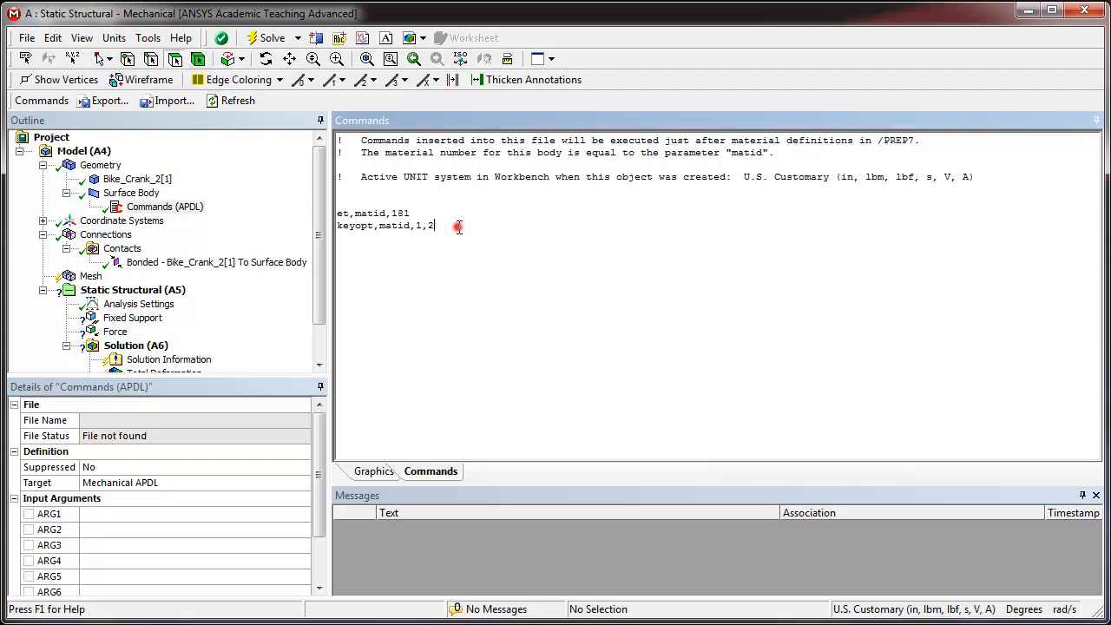
Insert a mesh Sizing control and scope it to two adjacent edges of the small surface body.
left_click_drag(320, 194, 319, 203)
left_click(91, 263)
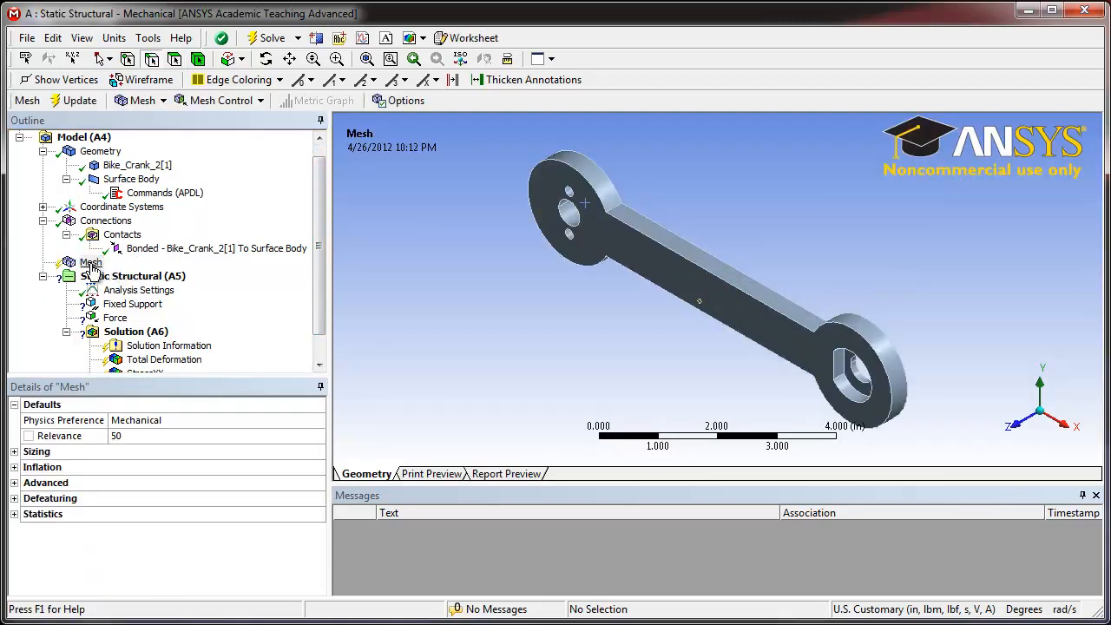
right_click(90, 266)
mouse_move(204, 281)
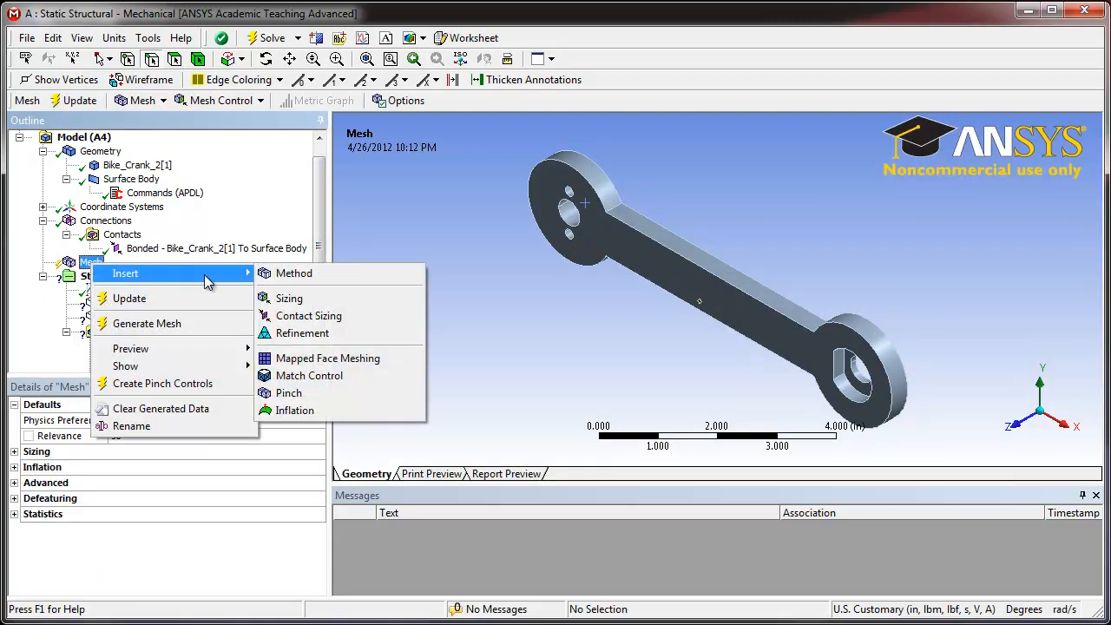
left_click(293, 299)
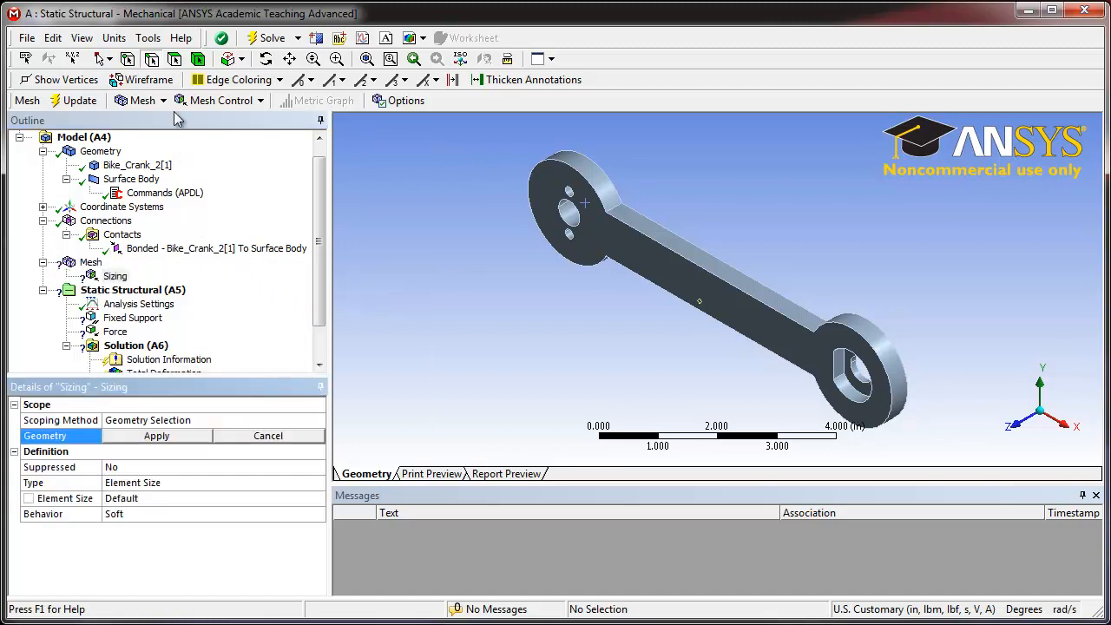
left_click(152, 61)
mouse_move(686, 291)
middle_mouse_down()
mouse_move(712, 308)
mouse_move(706, 290)
mouse_move(698, 304)
middle_mouse_up()
right_click_drag(698, 303, 709, 318)
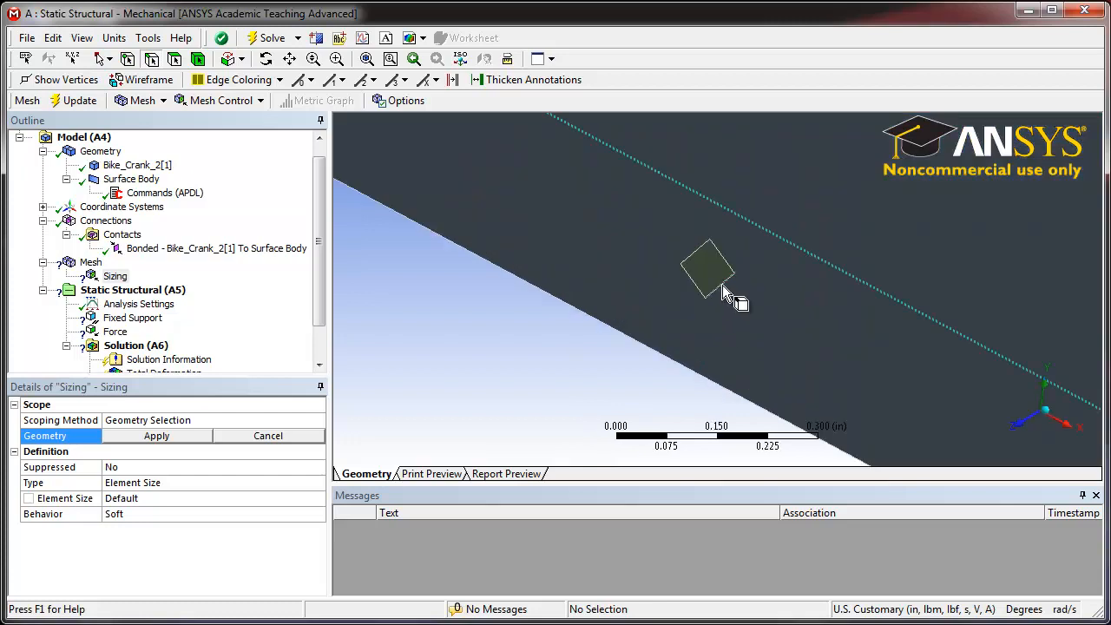
left_click(721, 289)
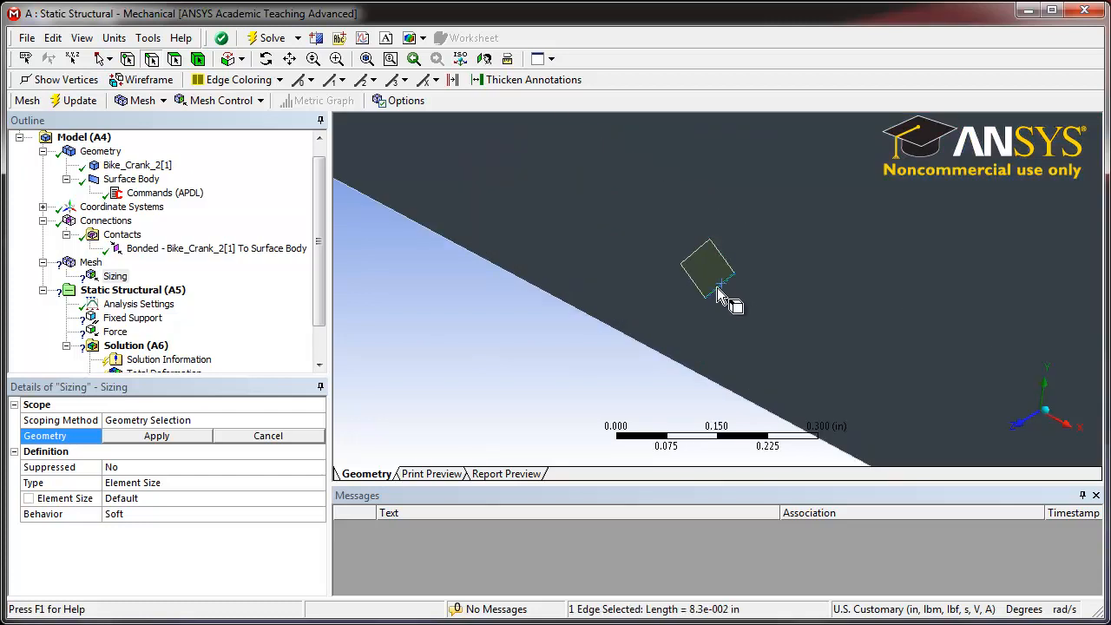
left_click(723, 259, "ctrl")
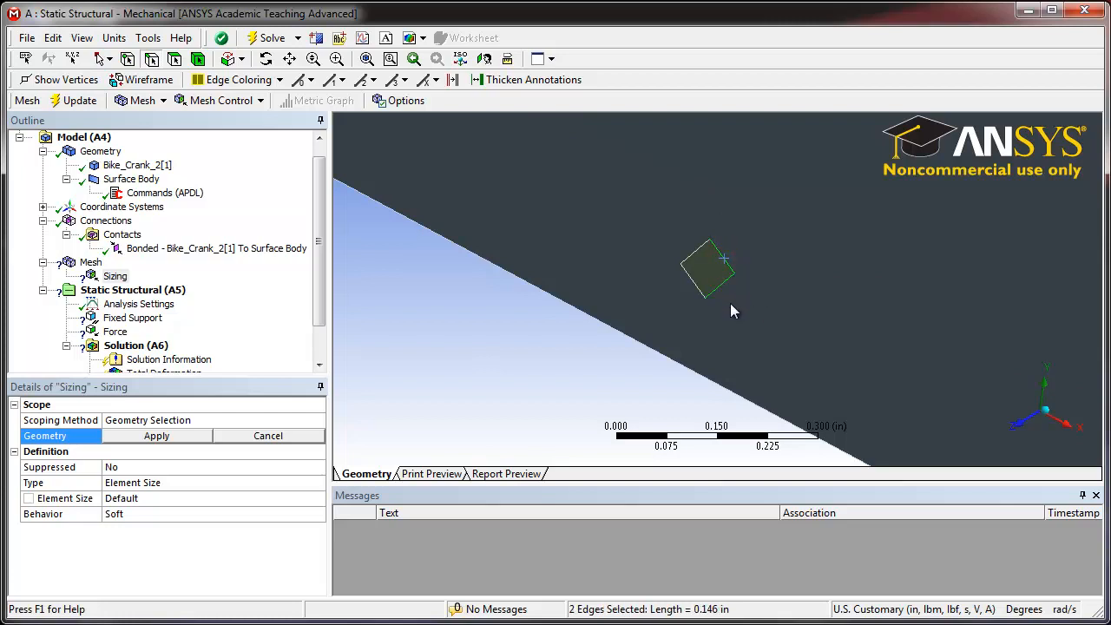
left_click(158, 437)
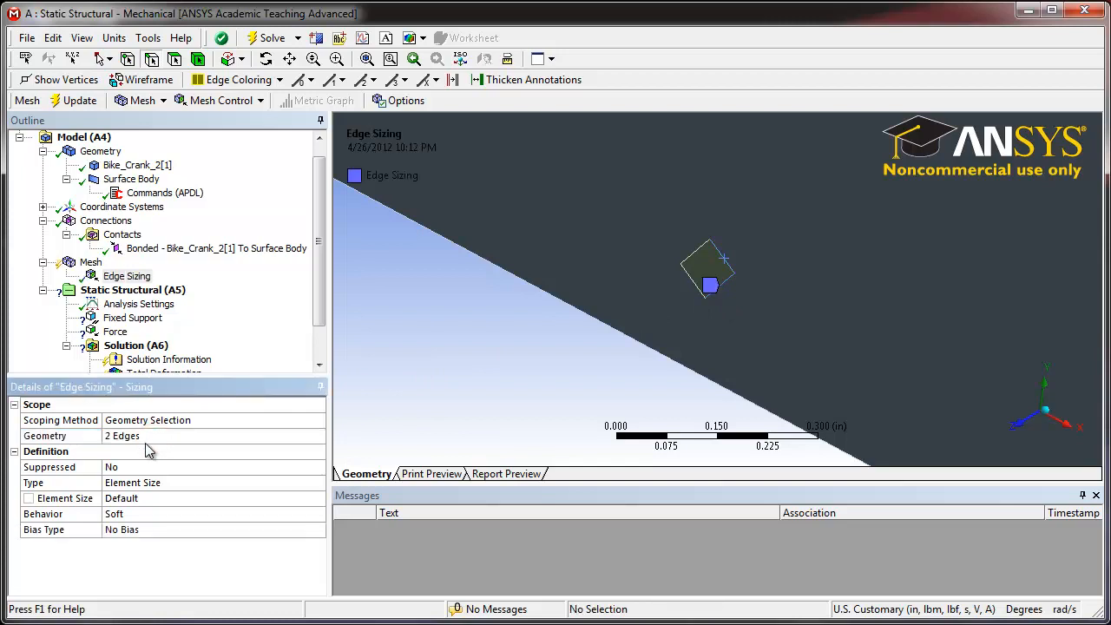
Define the edge sizing by Number of Divisions with 1 division.
left_click(273, 485)
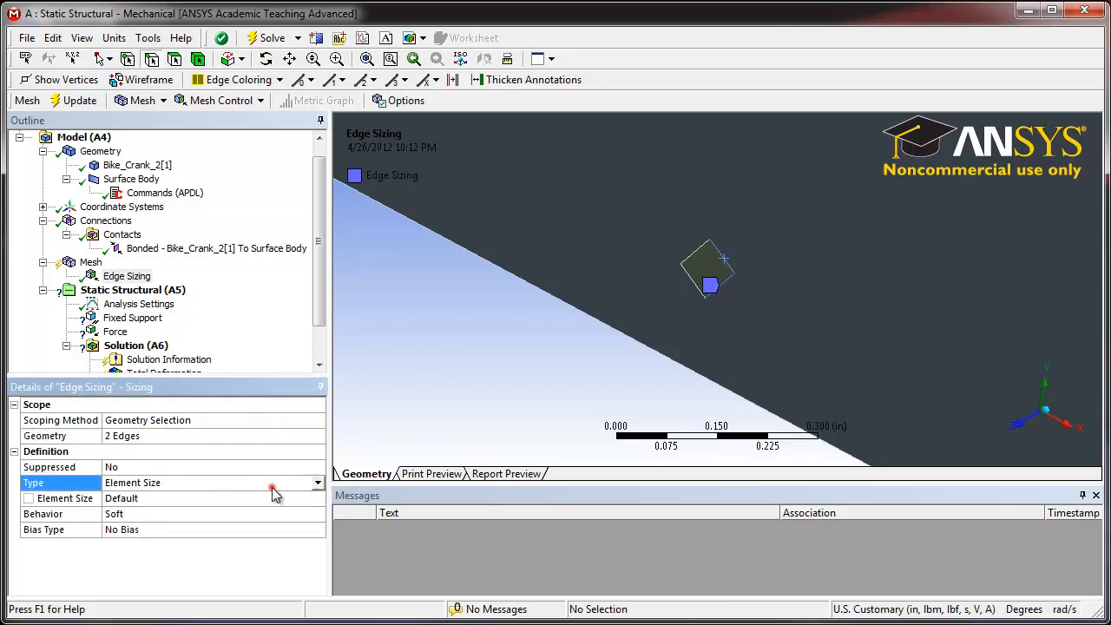
left_click(318, 482)
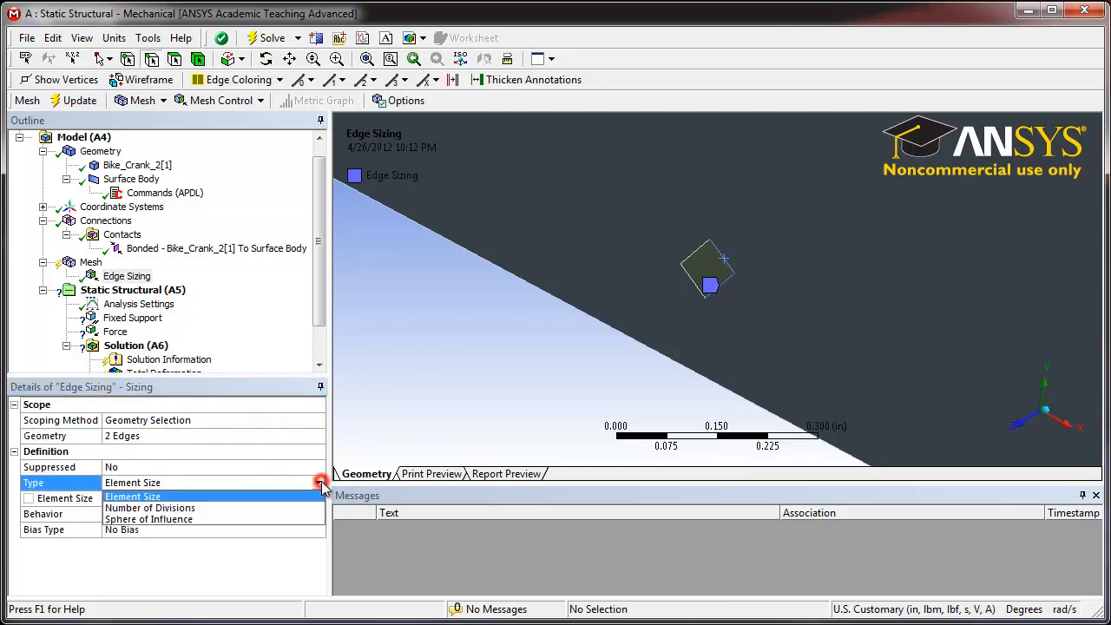
left_click(269, 508)
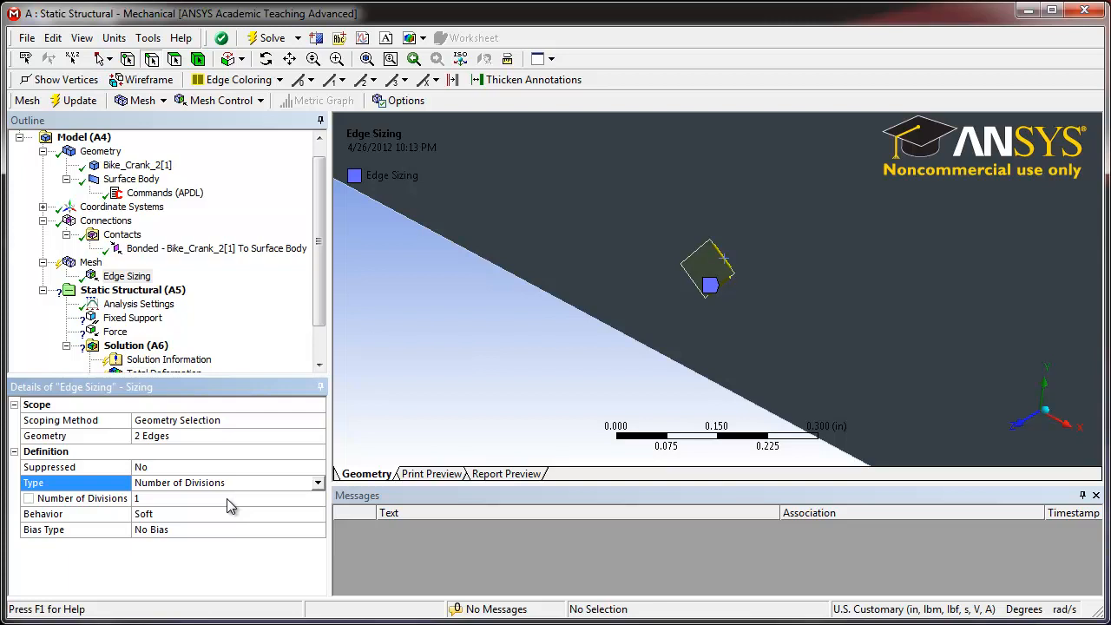
Insert a Mapped Face Meshing control and scope it to the surface body's face.
right_click(94, 271)
mouse_move(201, 274)
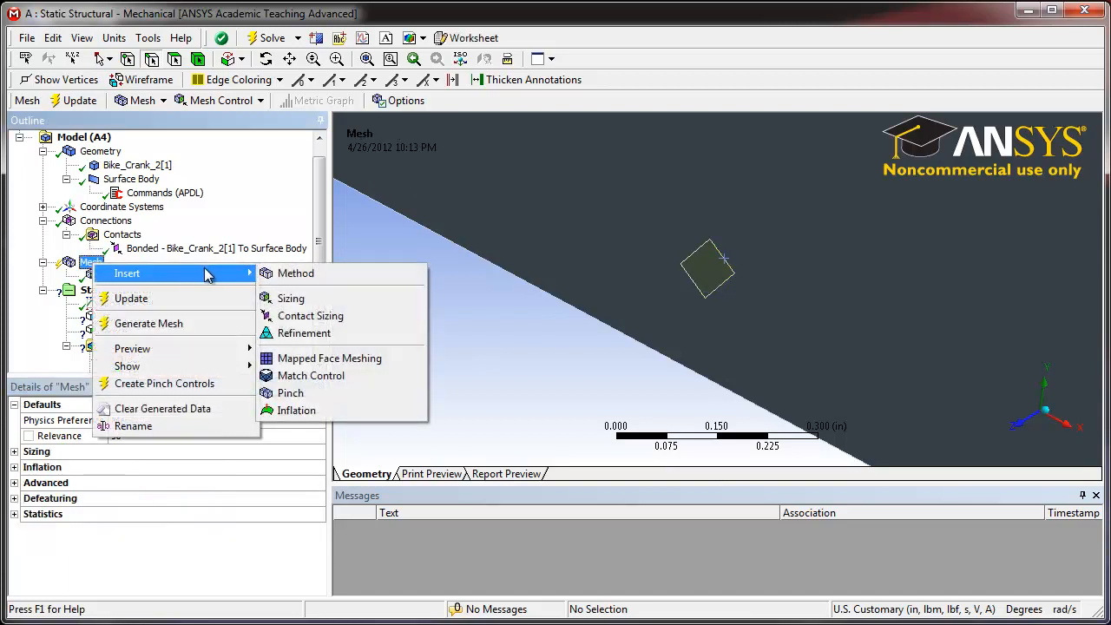
left_click(339, 358)
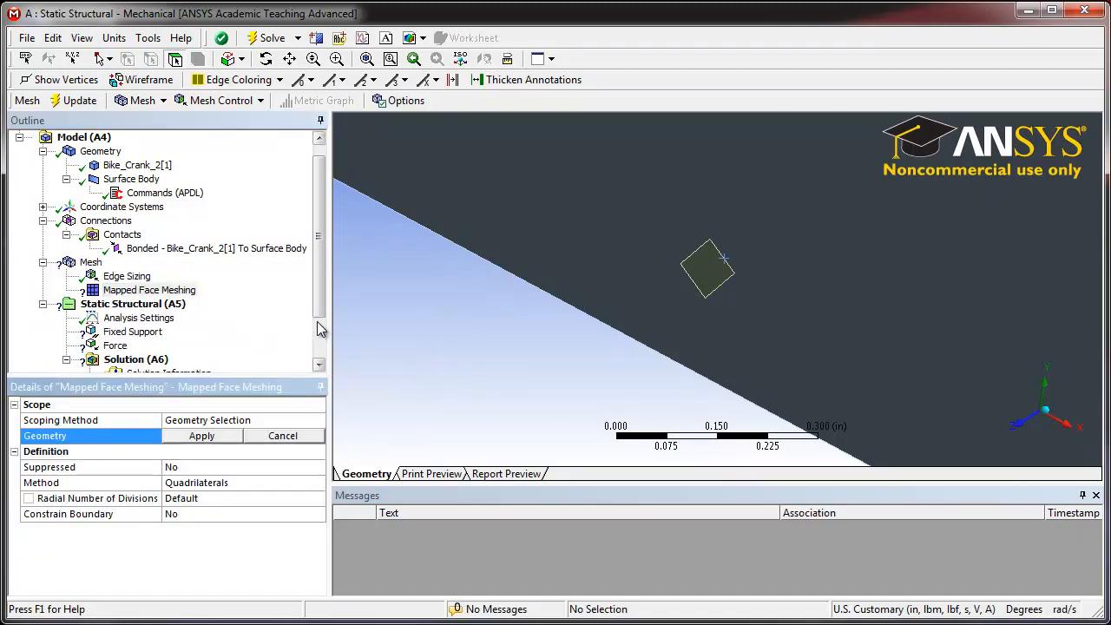
left_click(710, 270)
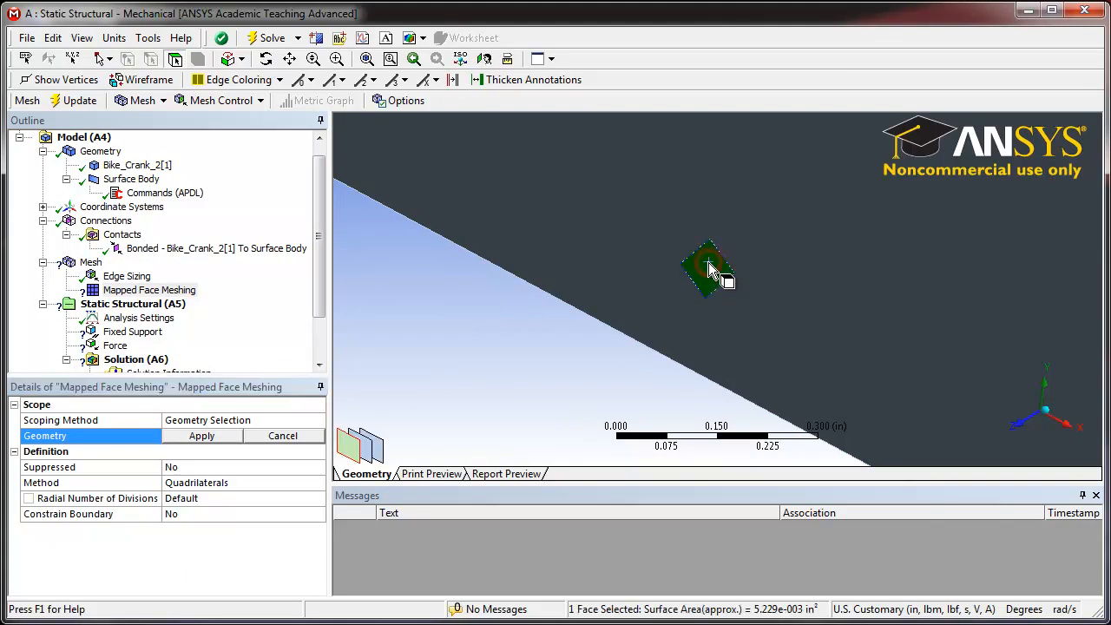
left_click(202, 436)
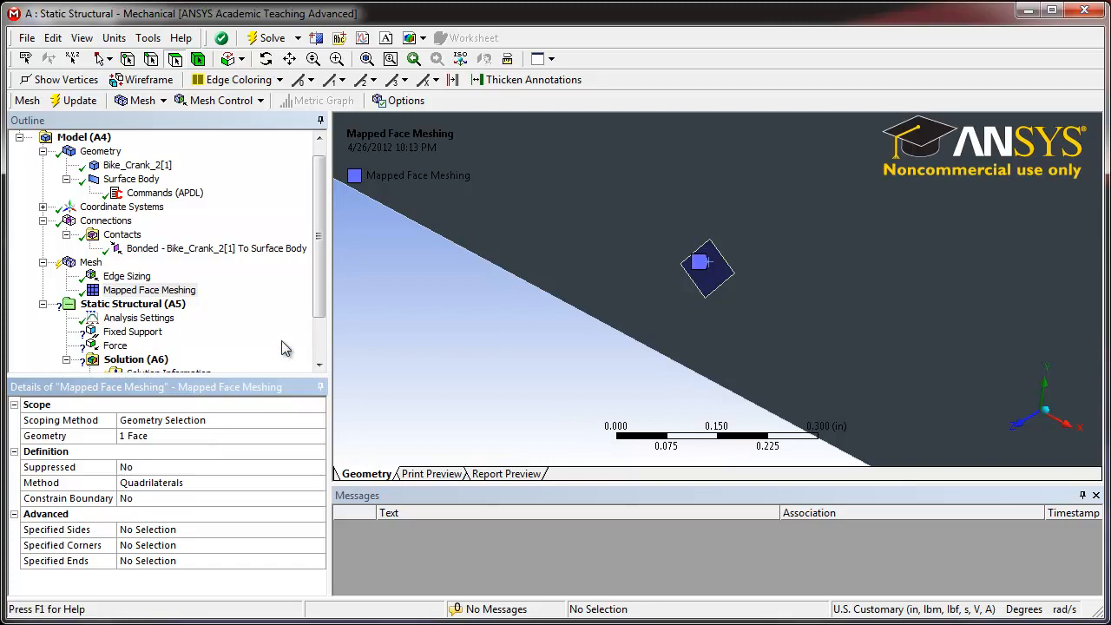
Generate the mesh and check the surface body's meshed face on the crank.
right_click(92, 263)
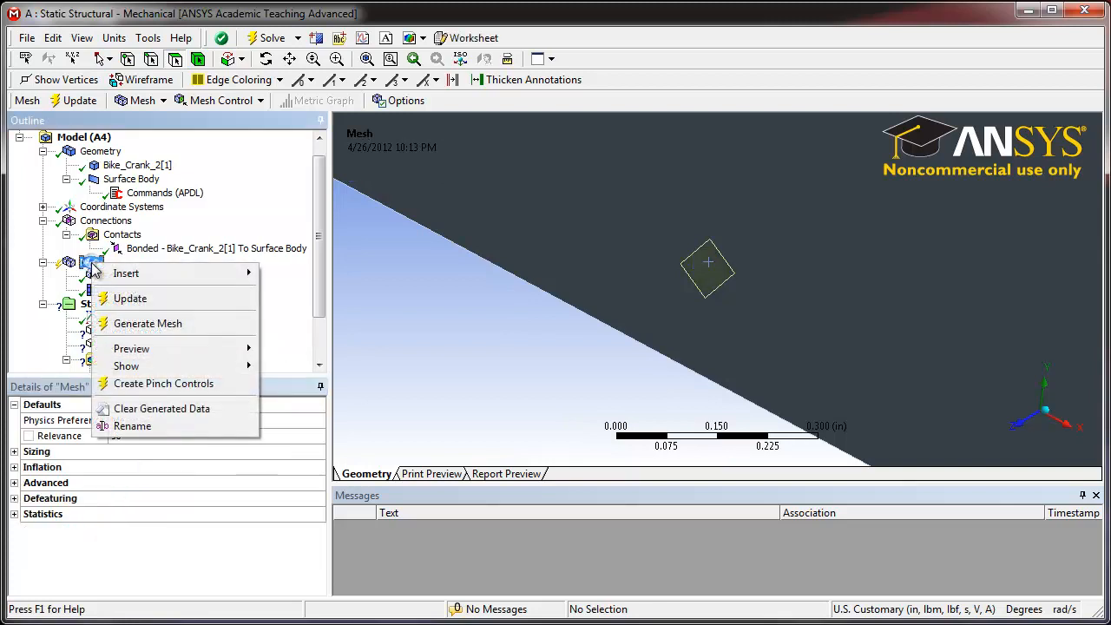
left_click(154, 323)
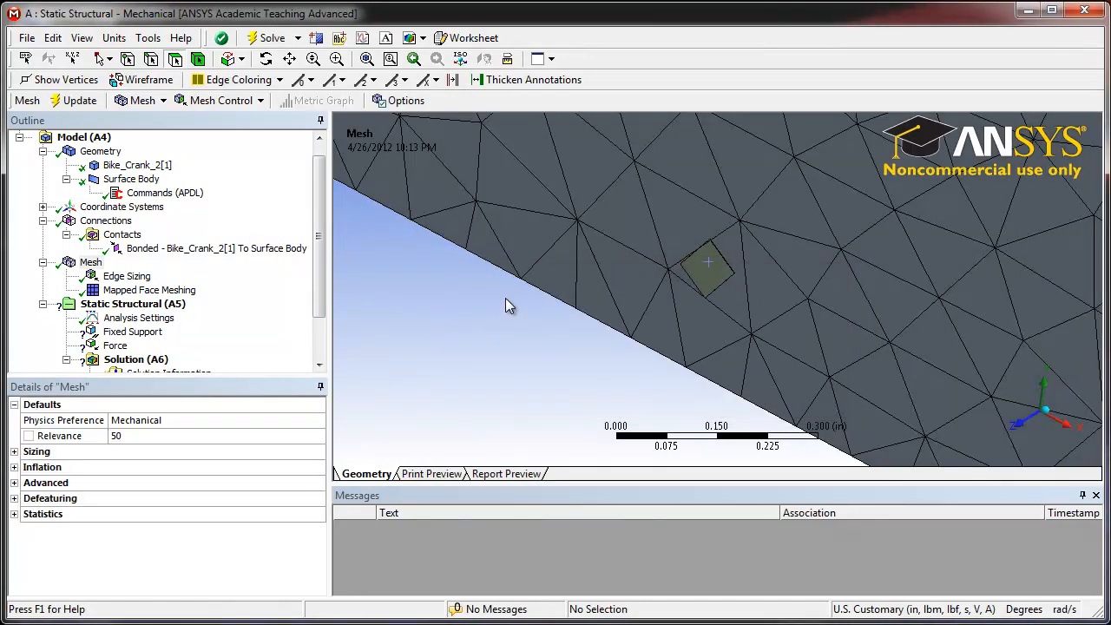
left_click(722, 270)
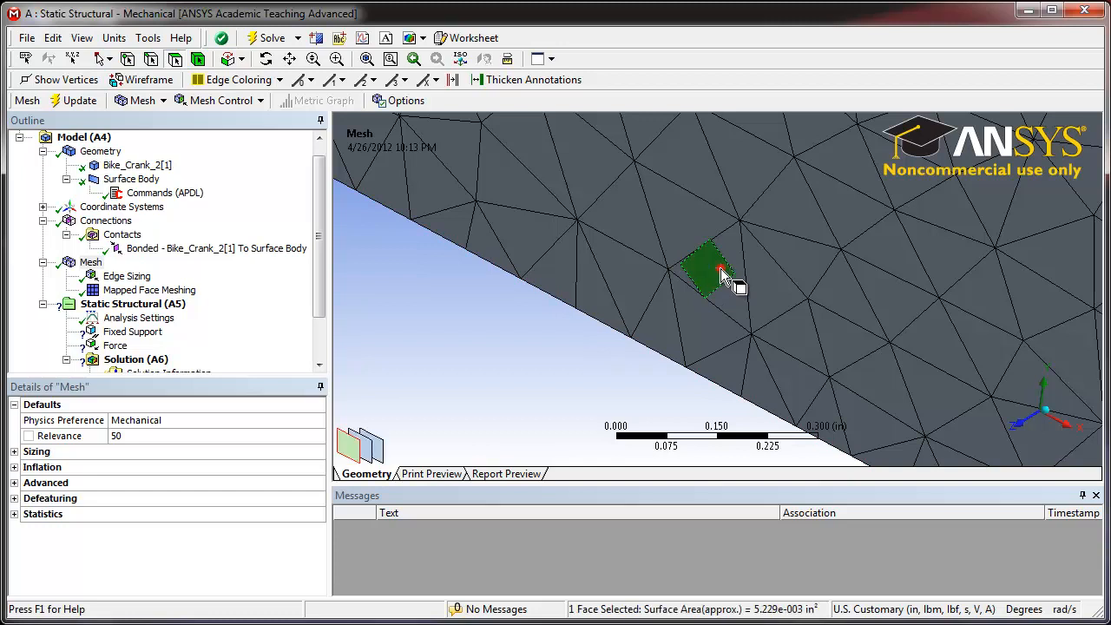
left_click(554, 329)
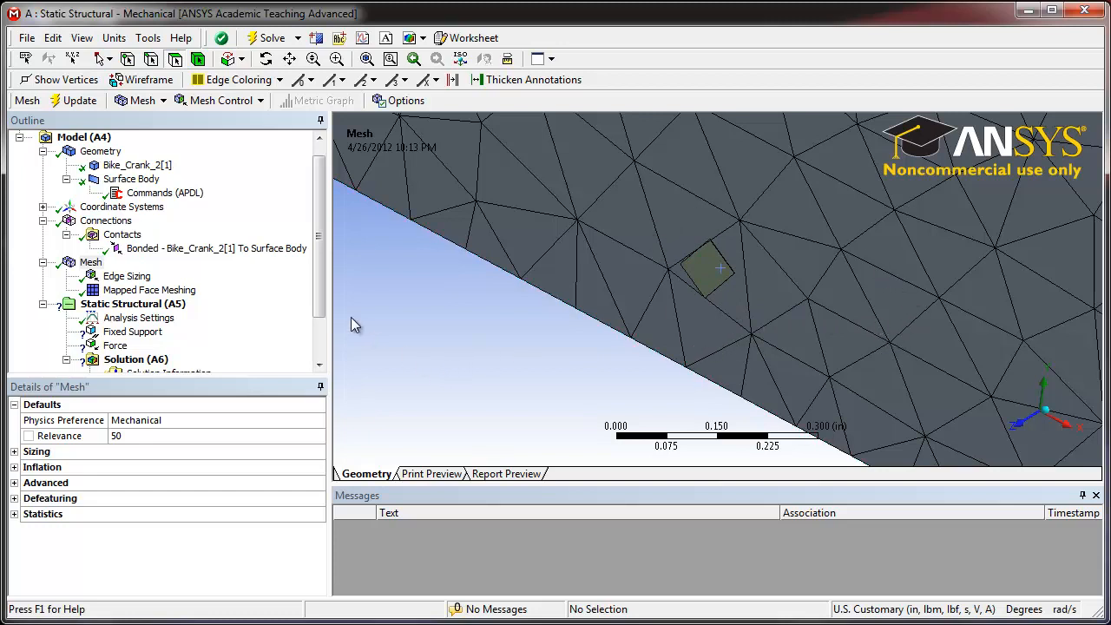
Scope the Fixed Support to the six cylindrical faces of the three round holes at one end of the crank.
left_click_drag(319, 277, 318, 316)
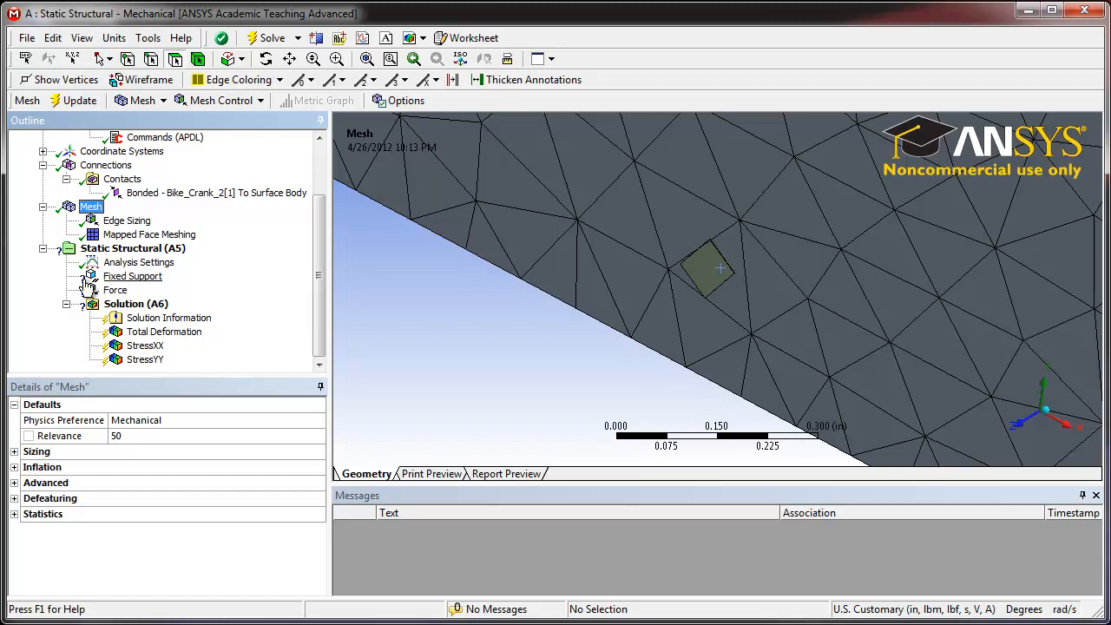
left_click(135, 277)
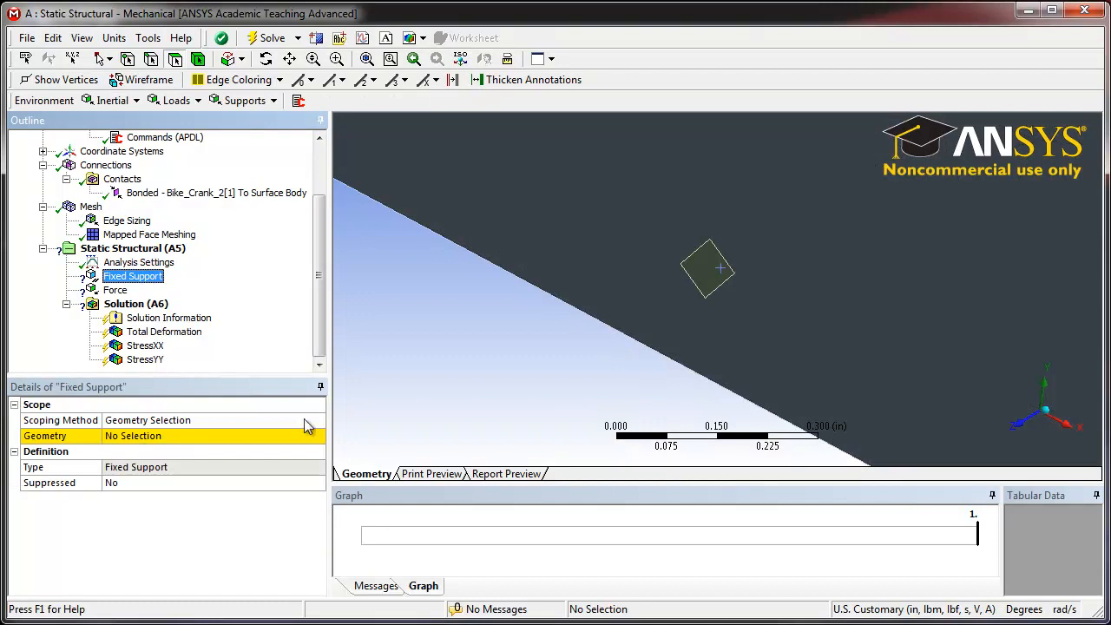
left_click(1048, 411)
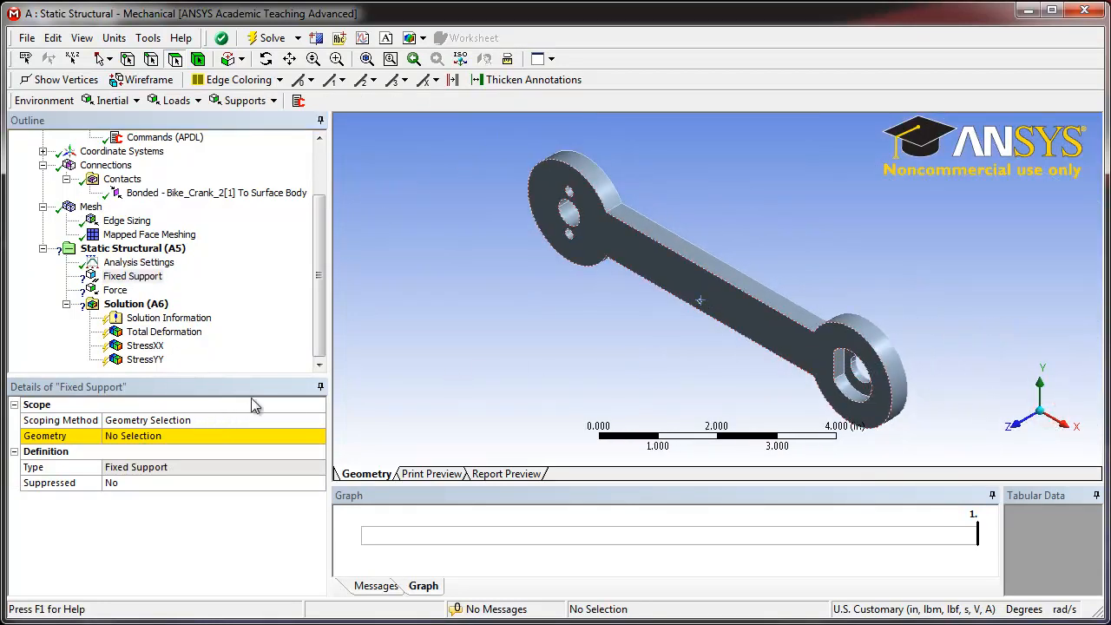
left_click(567, 213)
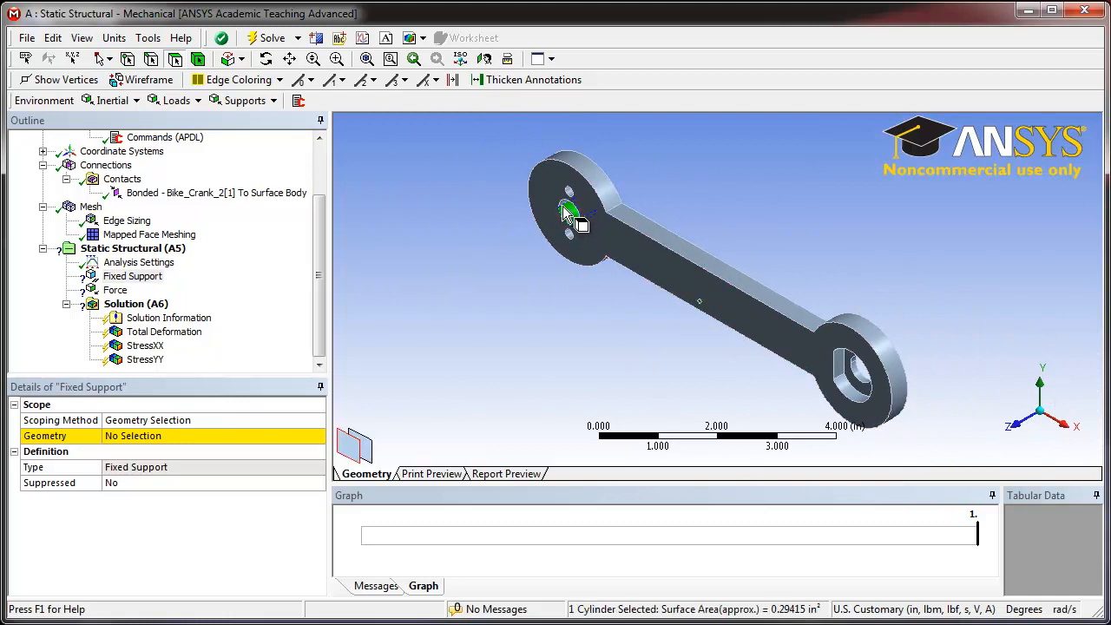
left_click(563, 203, "ctrl")
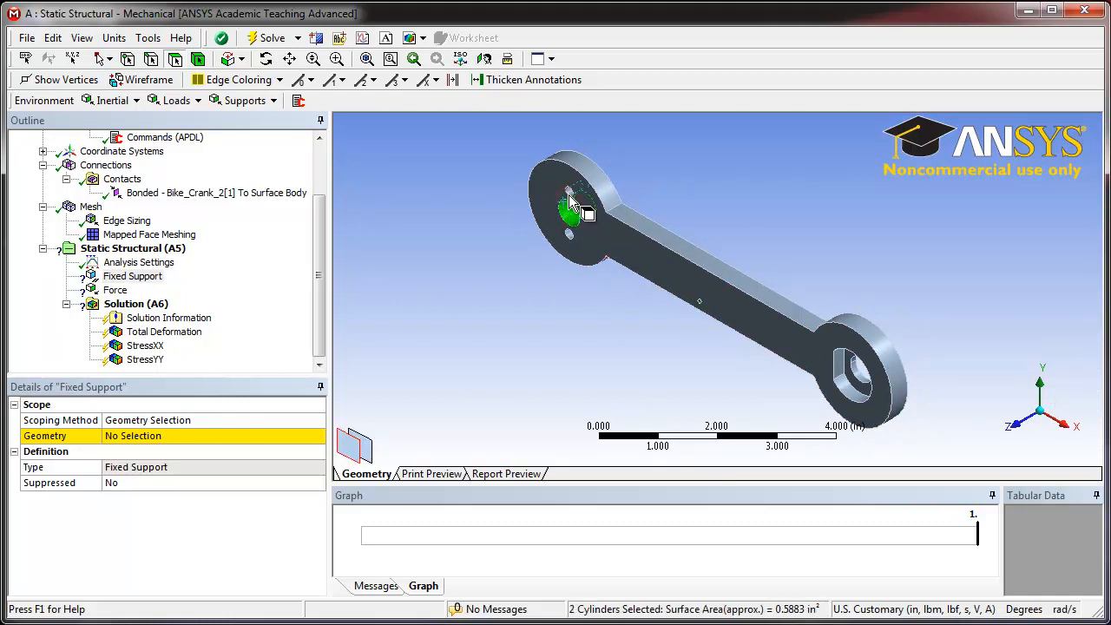
left_click(570, 191)
middle_click_drag(599, 199, 594, 185)
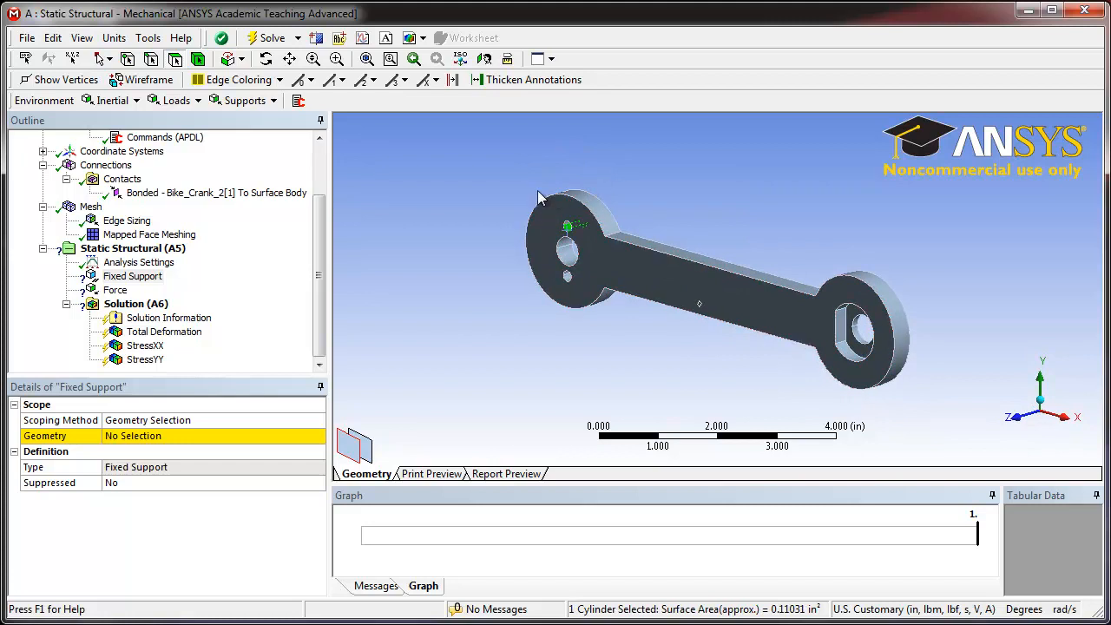
scroll(599, 308, "up", 5)
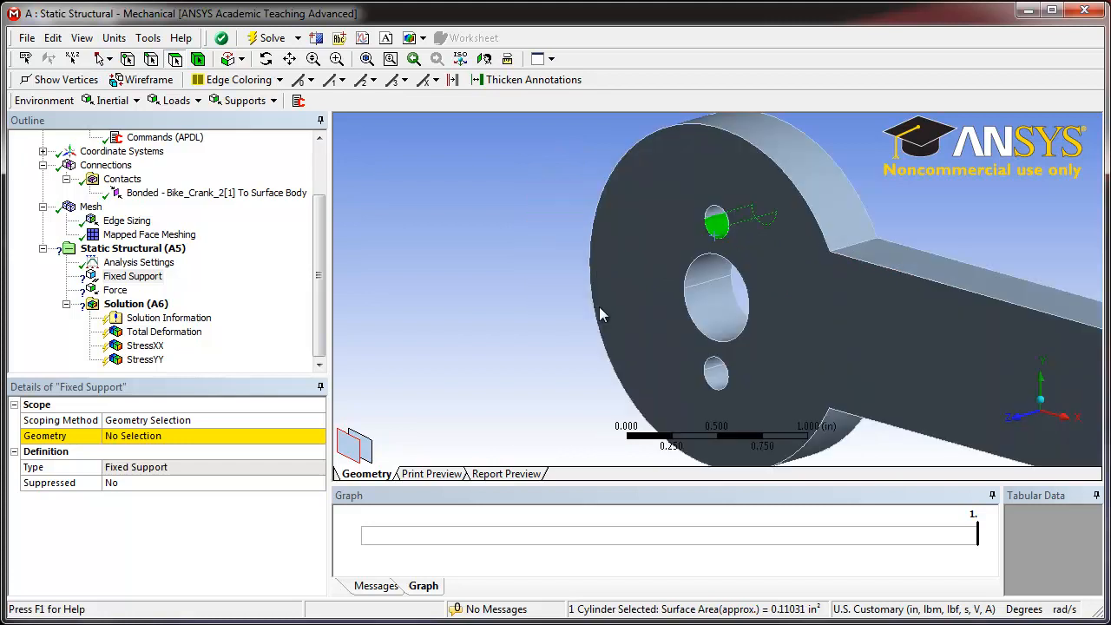
left_click(715, 225, "ctrl")
left_click(718, 305, "ctrl")
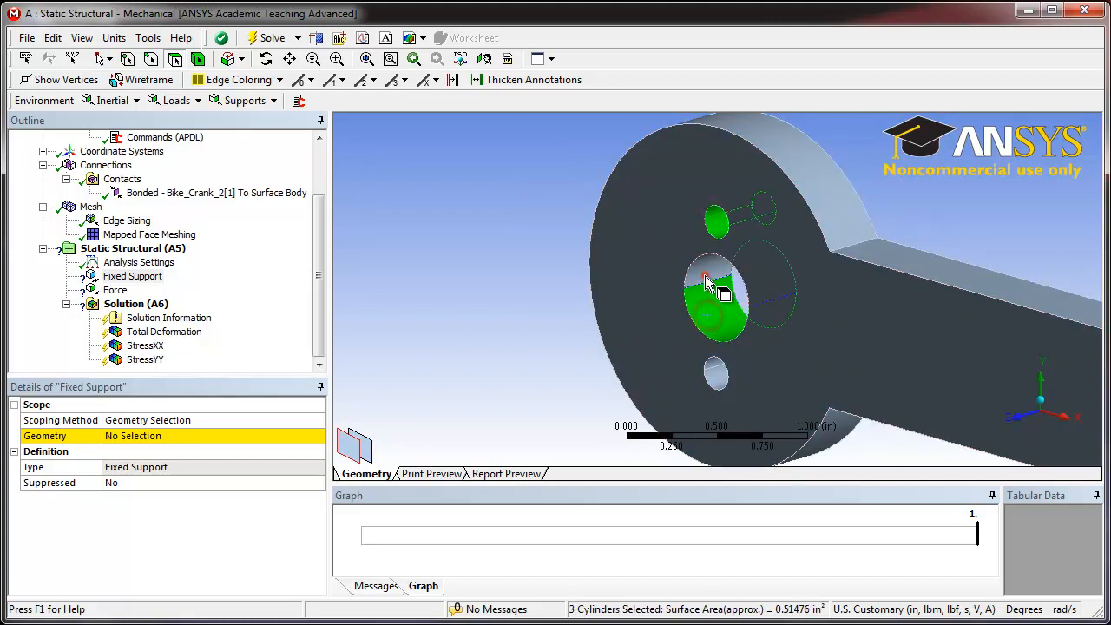
left_click(723, 311, "ctrl")
left_click(715, 380, "ctrl")
left_click(713, 372, "ctrl")
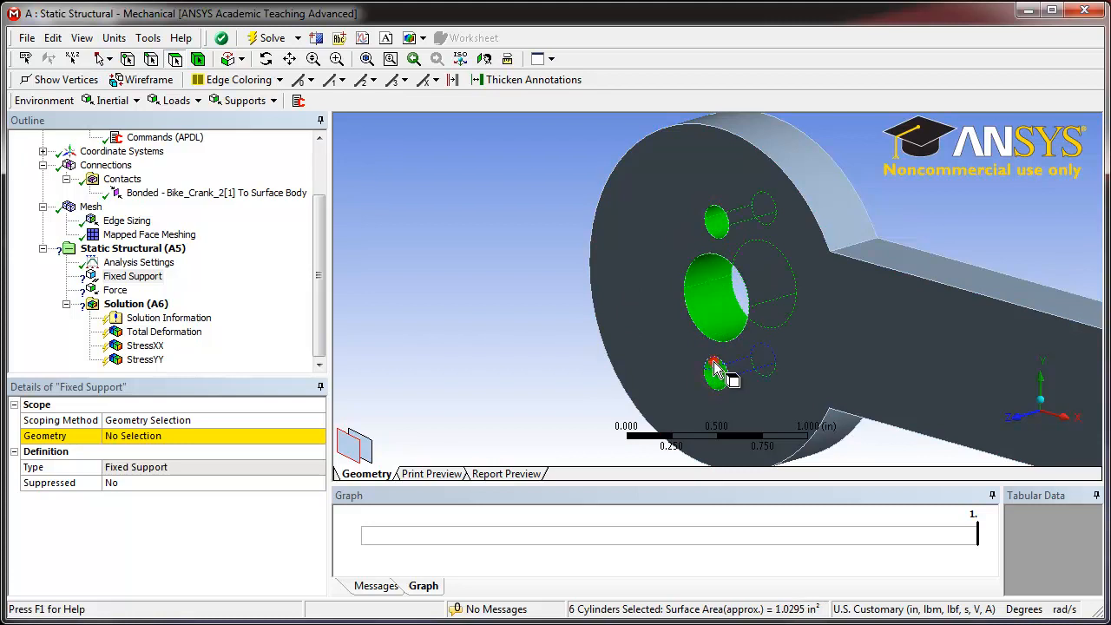
left_click(164, 435)
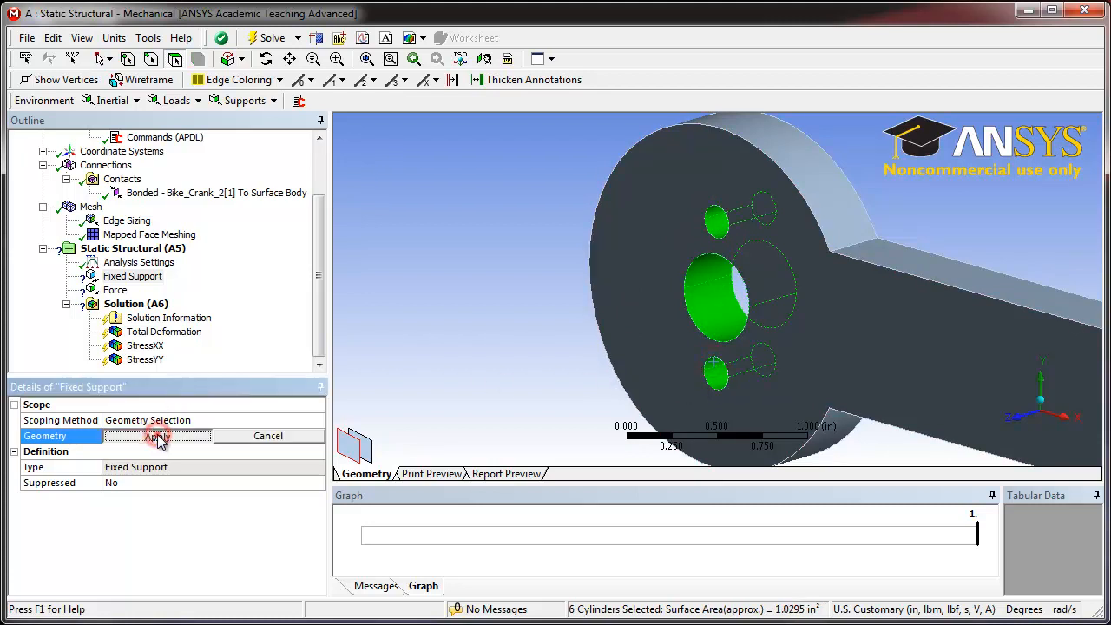
left_click(154, 436)
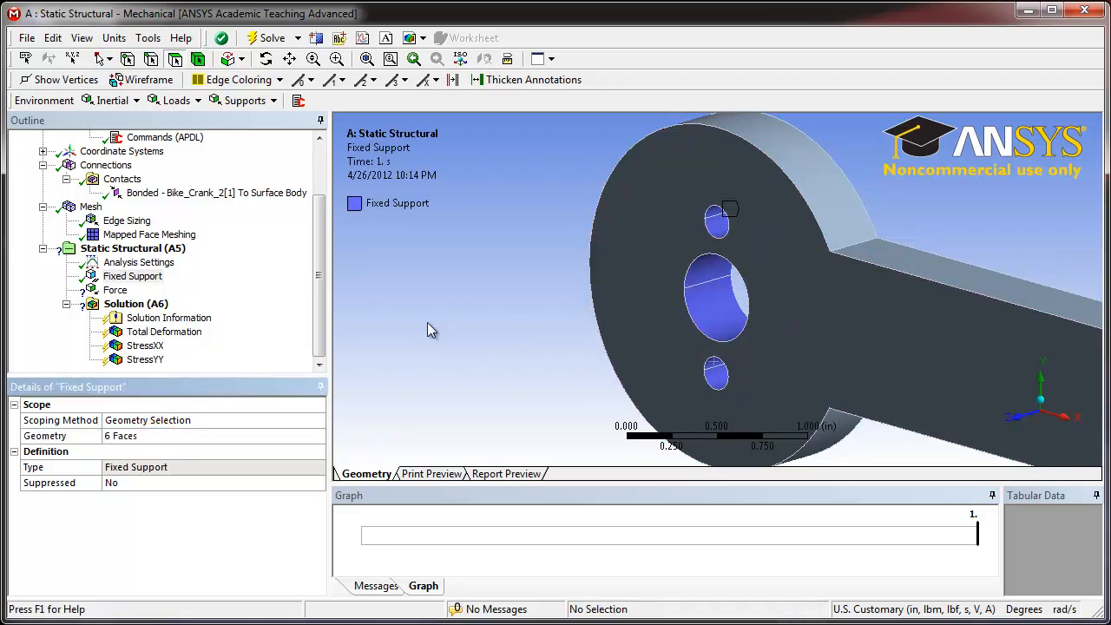
Scope the Force to the two cylindrical faces of the small round hole inside the recess at the crank's other end.
left_click(116, 292)
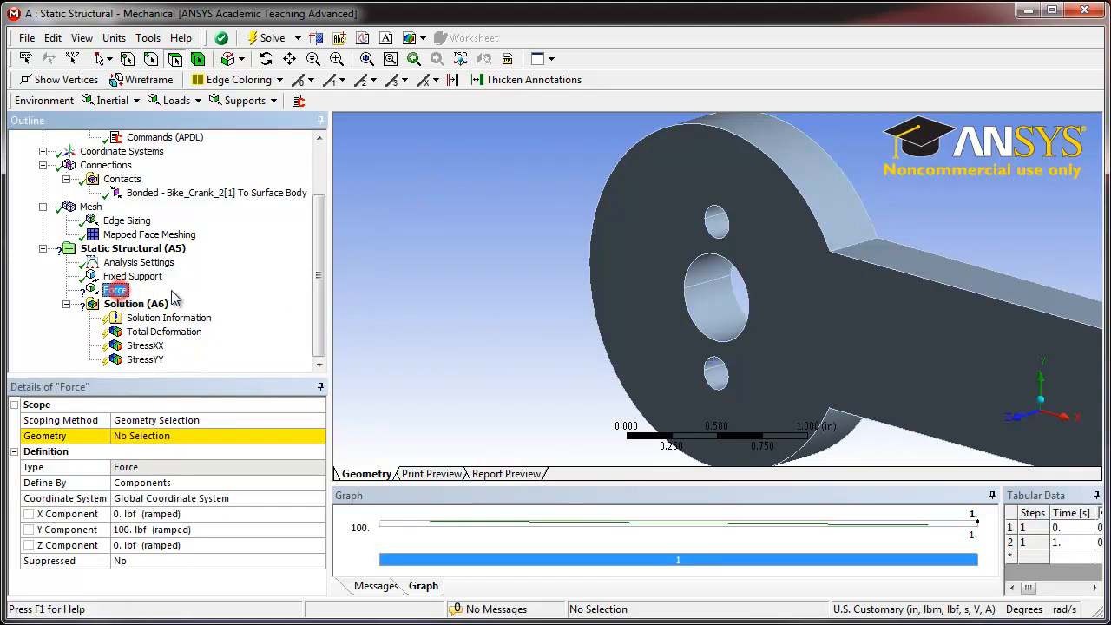
left_click(474, 318)
scroll(475, 298, "down", 5)
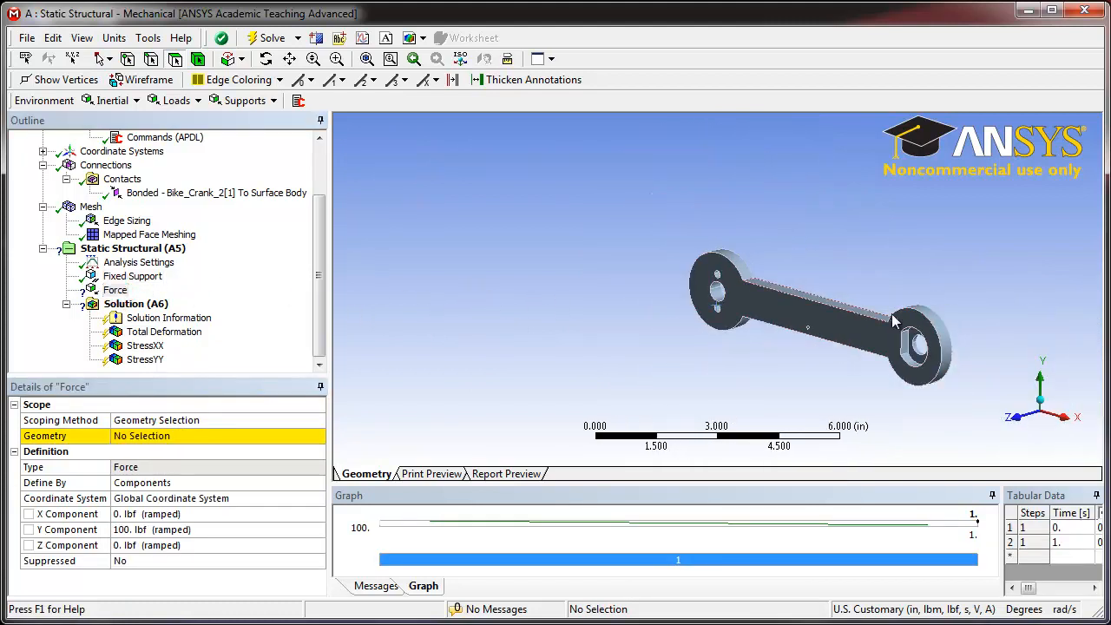
right_click_drag(875, 298, 970, 397)
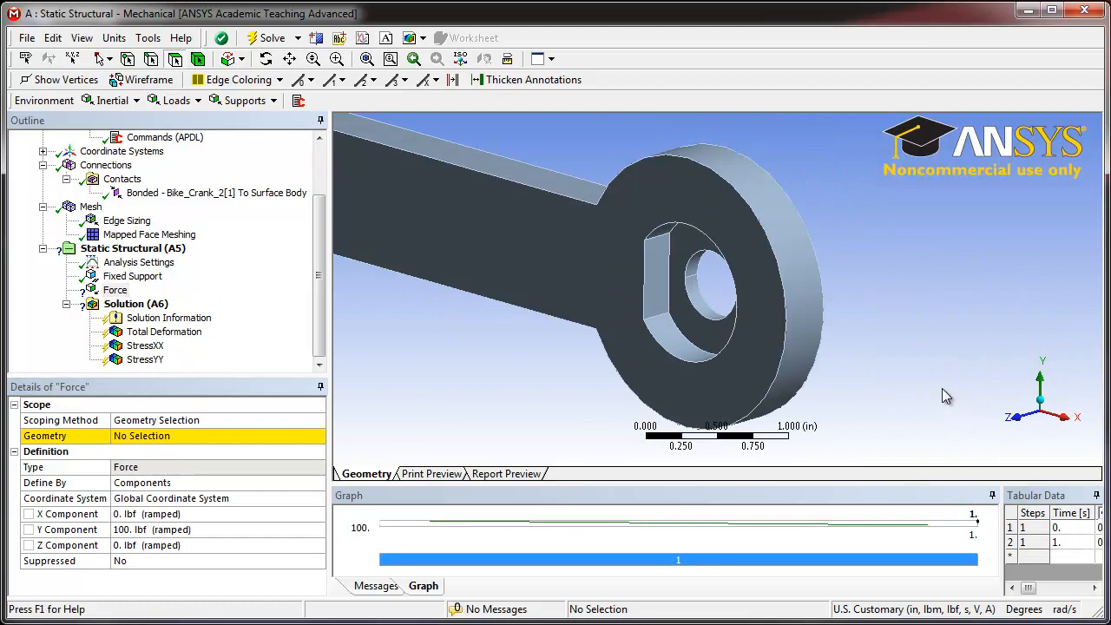
left_click(704, 302)
left_click(699, 291, "ctrl")
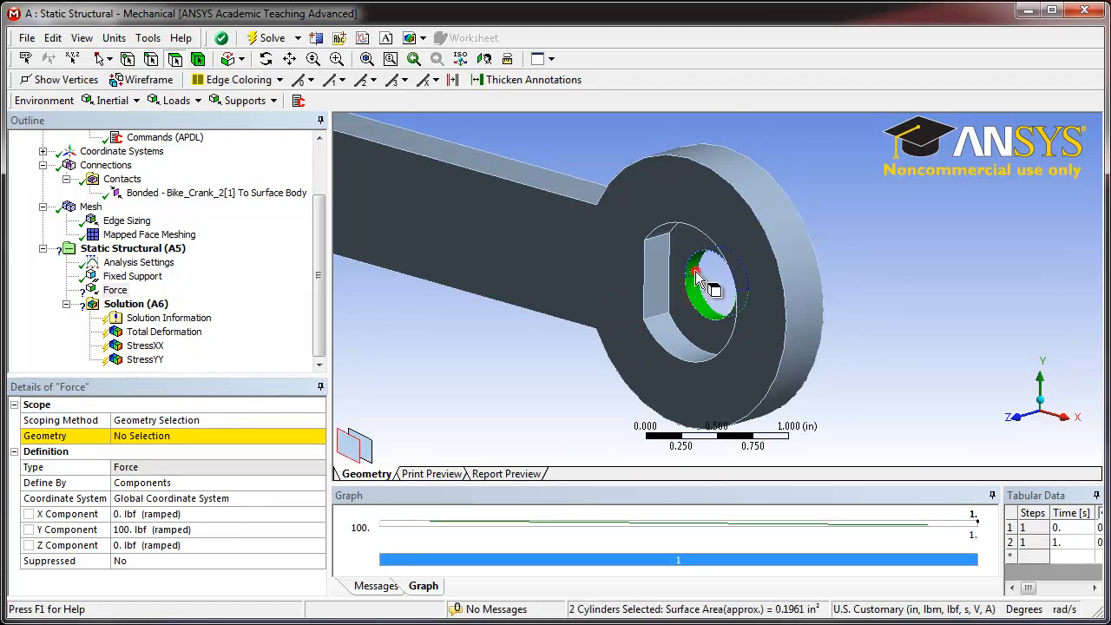
left_click(165, 436)
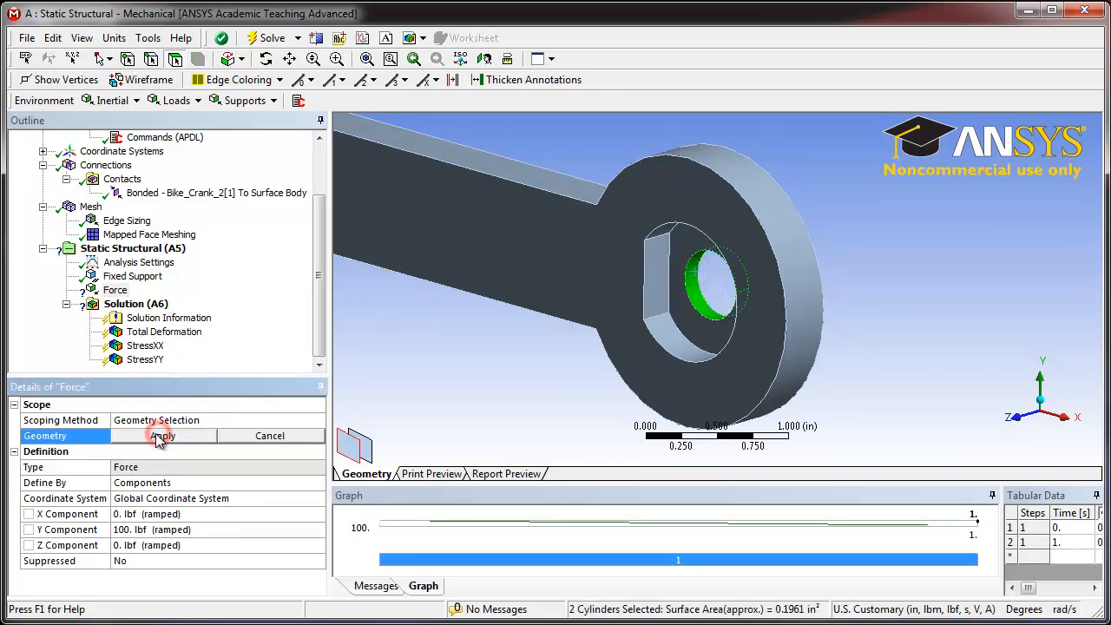
left_click(166, 437)
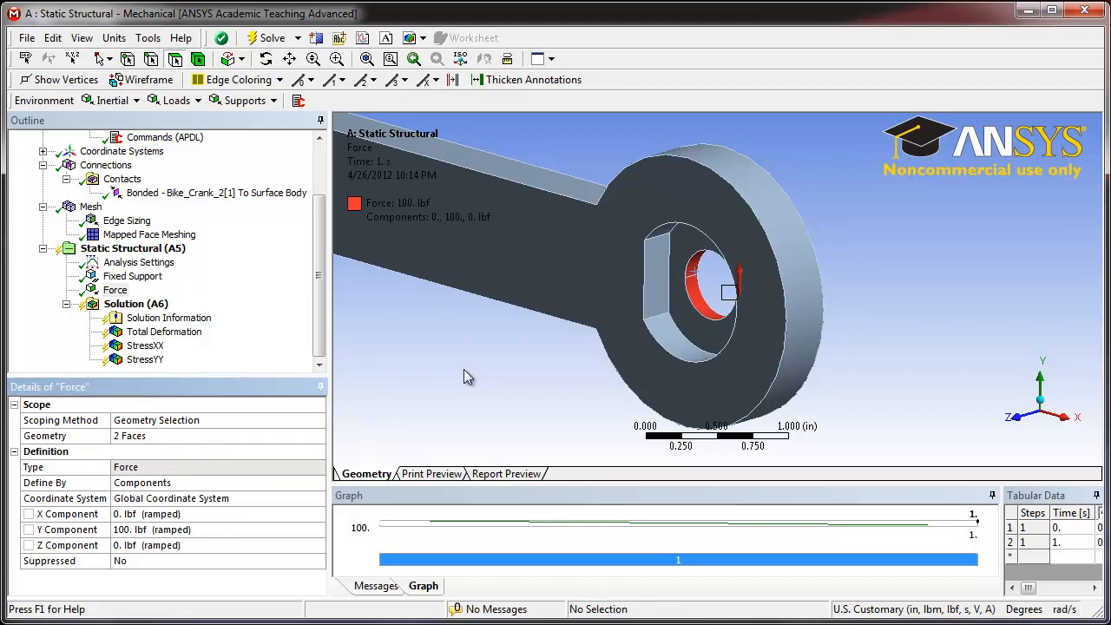
Insert an Elemental Triads coordinate system result under the Solution.
left_click(318, 266)
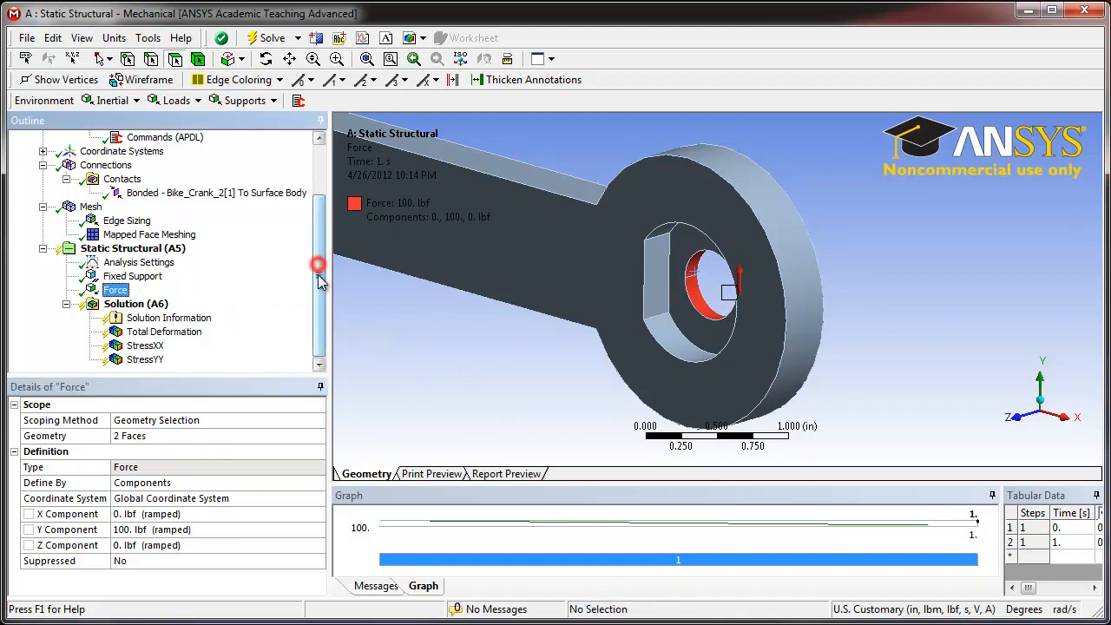
right_click(137, 307)
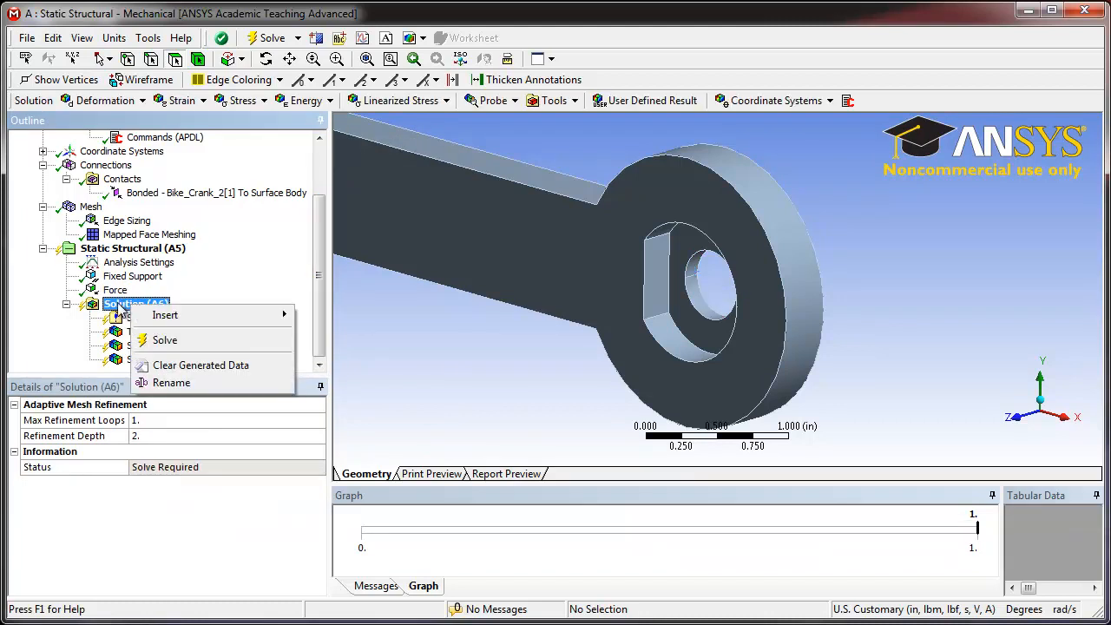
mouse_move(263, 320)
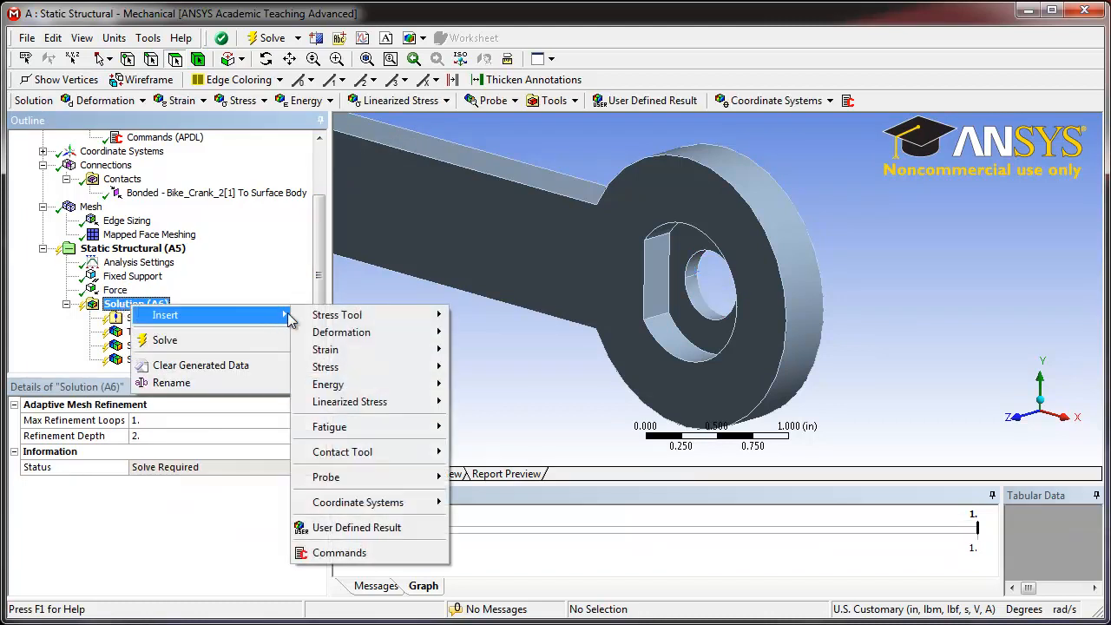
mouse_move(410, 506)
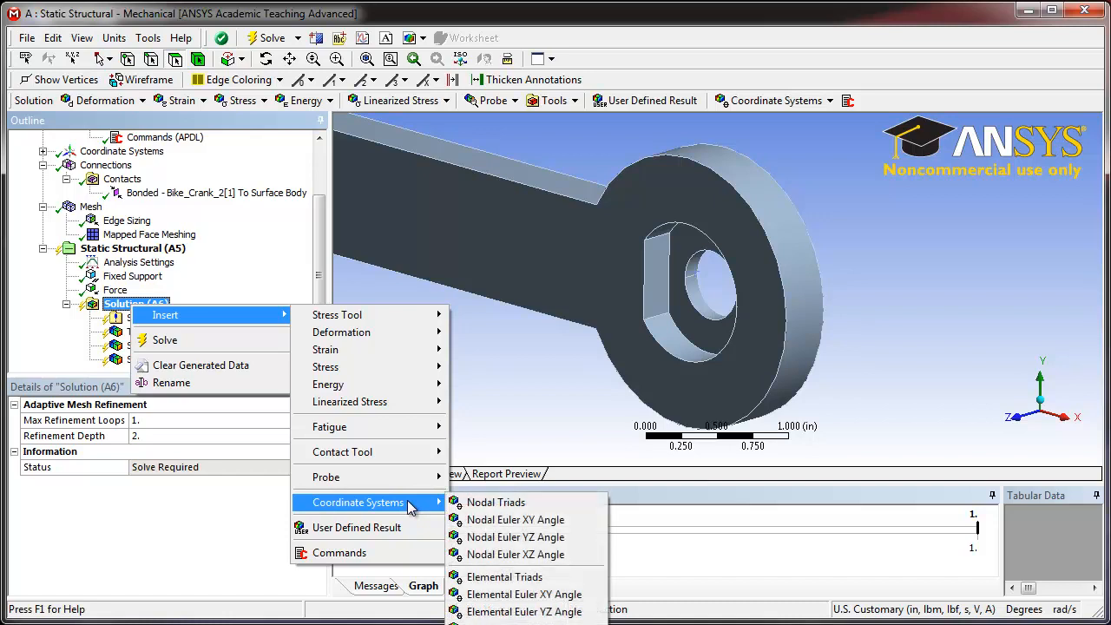
left_click(536, 578)
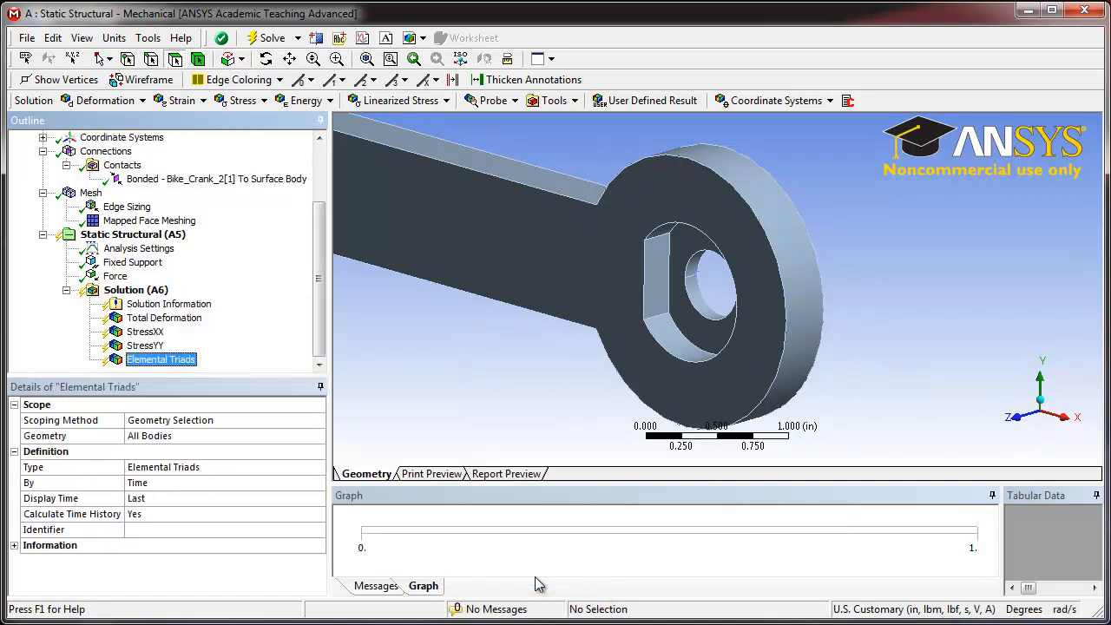
Scope the Elemental Triads result to the small surface body only, using body selection.
left_click(178, 440)
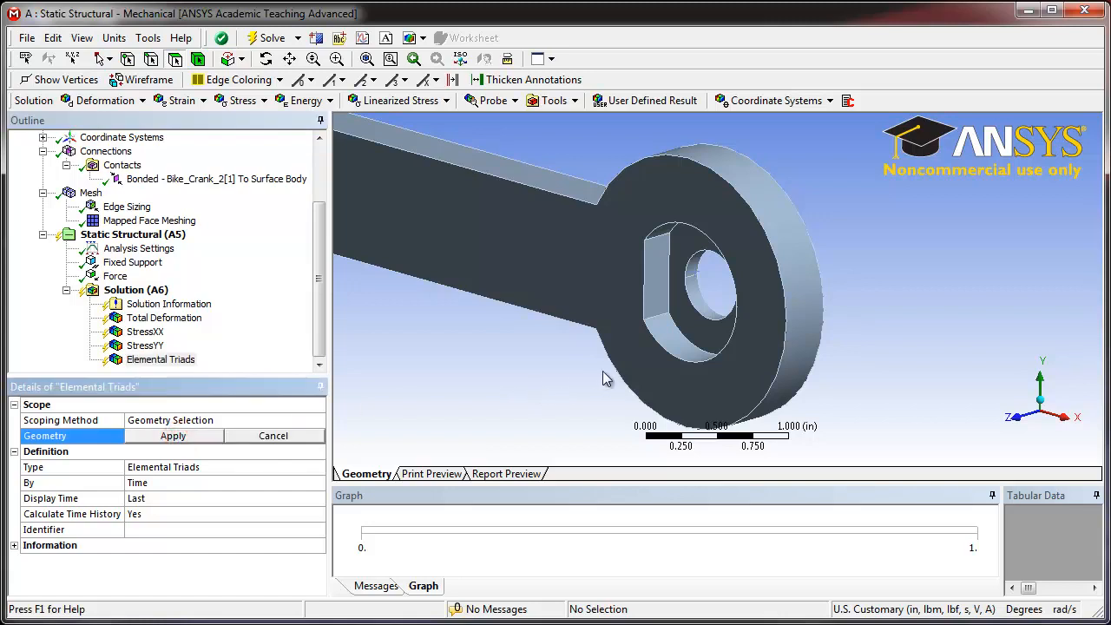
scroll(588, 372, "down", 5)
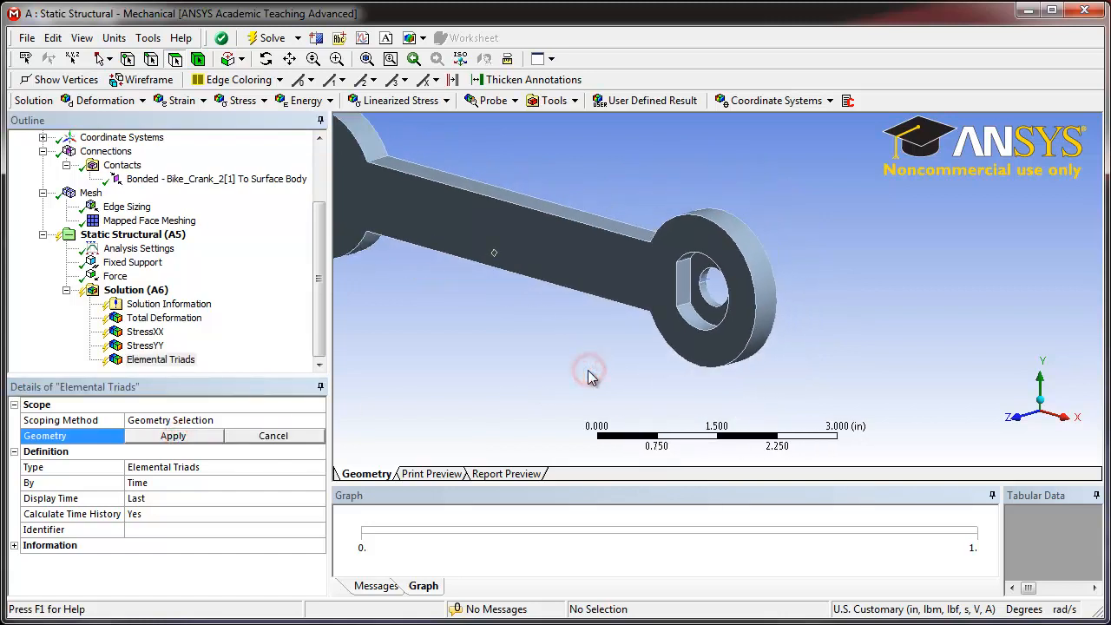
right_click_drag(489, 242, 555, 278)
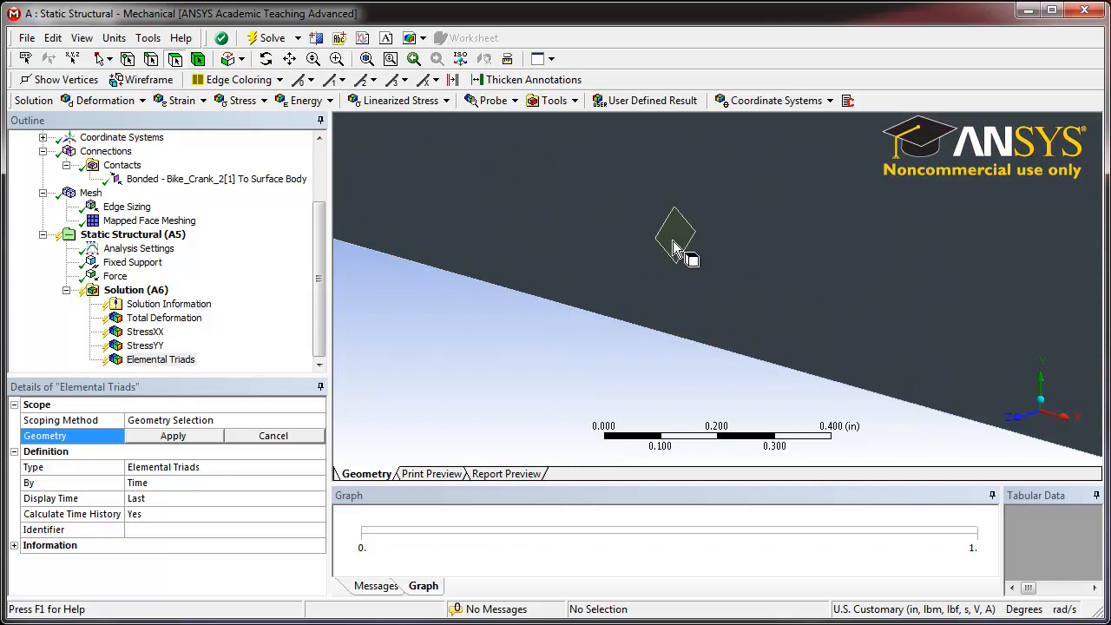
right_click_drag(613, 179, 757, 302)
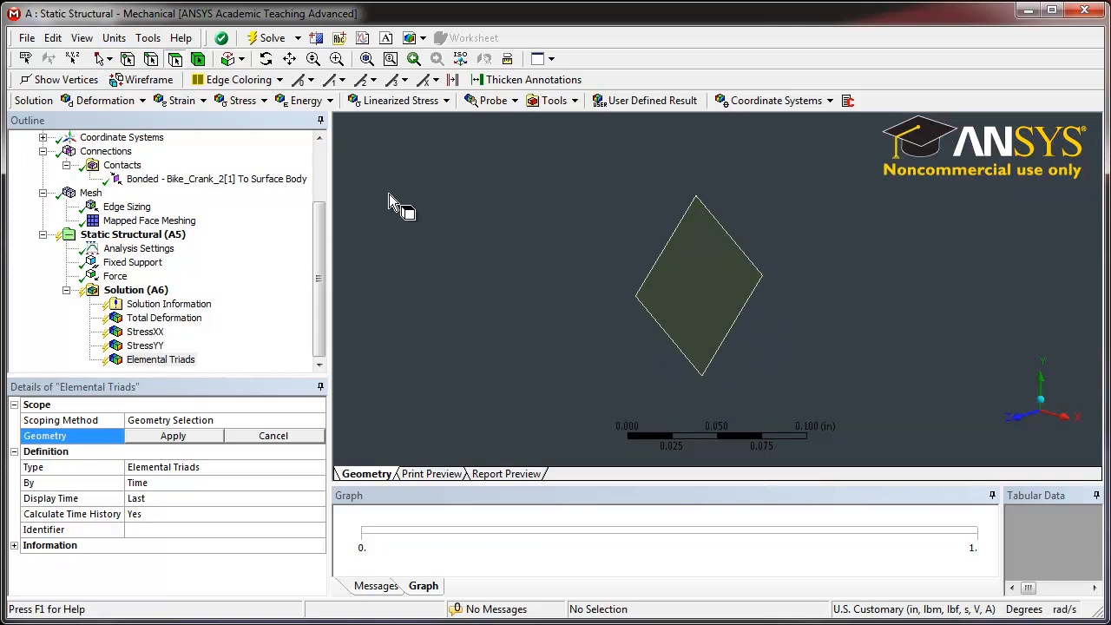
left_click(197, 59)
scroll(764, 279, "up", 2)
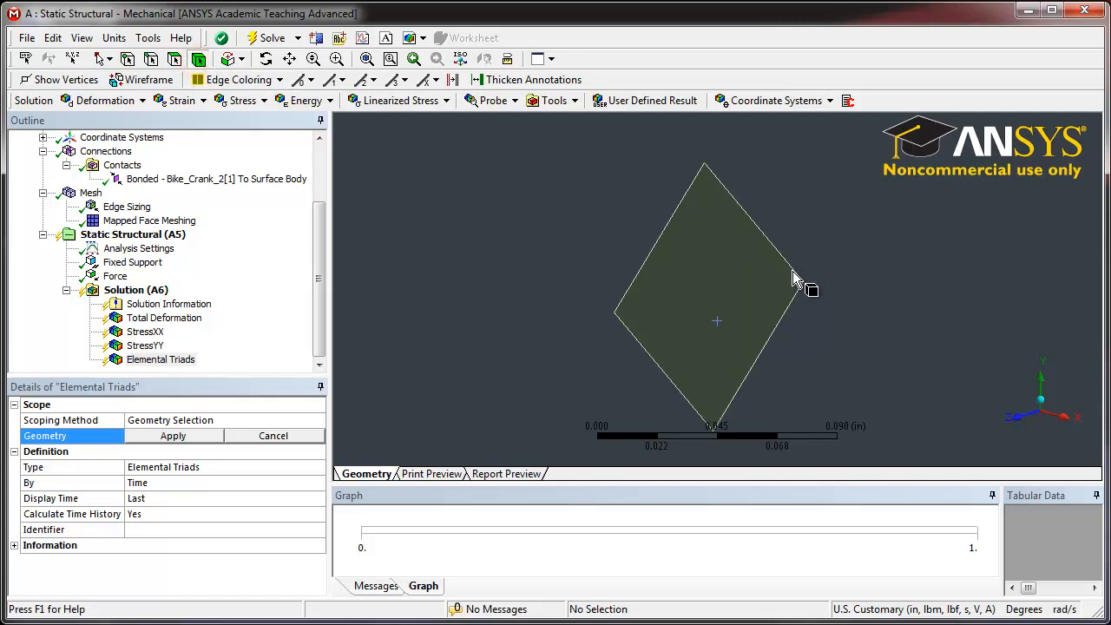
left_click(706, 166)
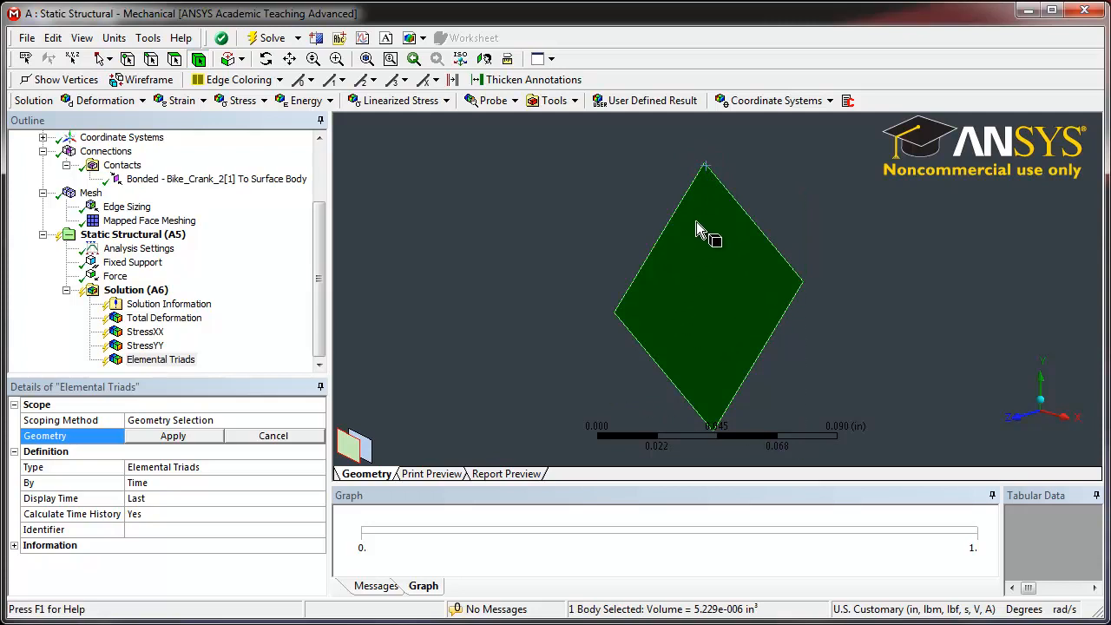
left_click(178, 441)
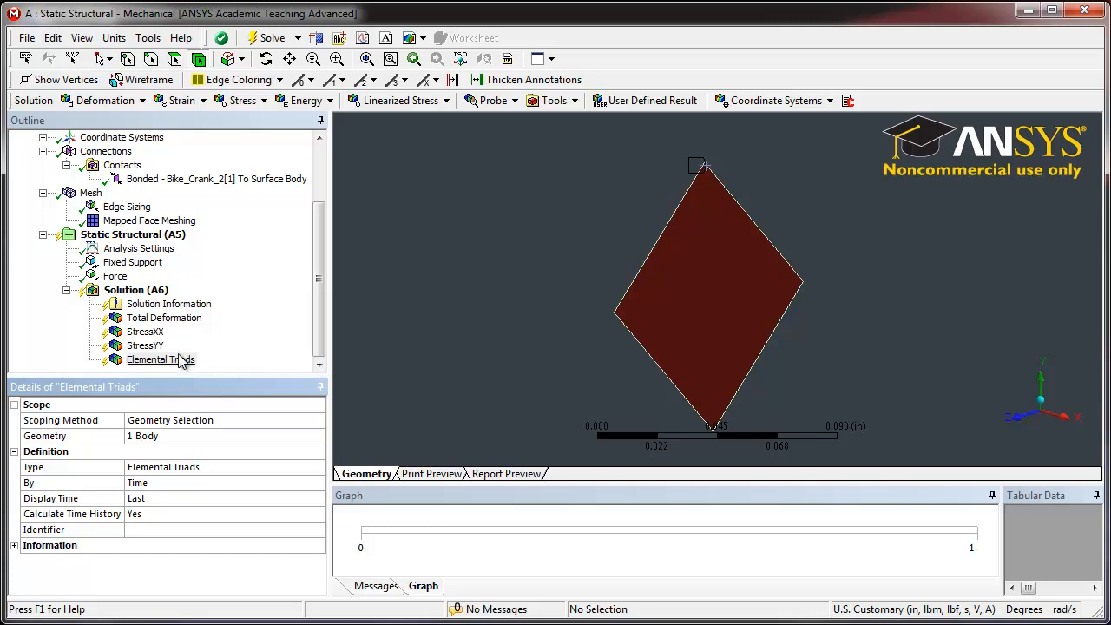
Solve the static structural analysis.
left_click(137, 292)
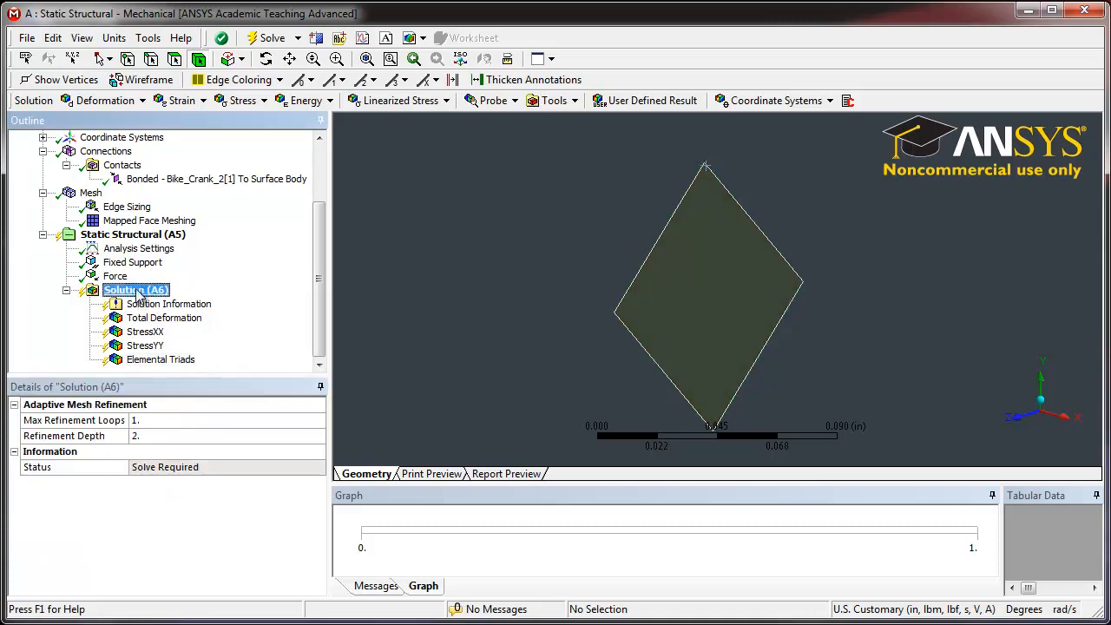
right_click(136, 293)
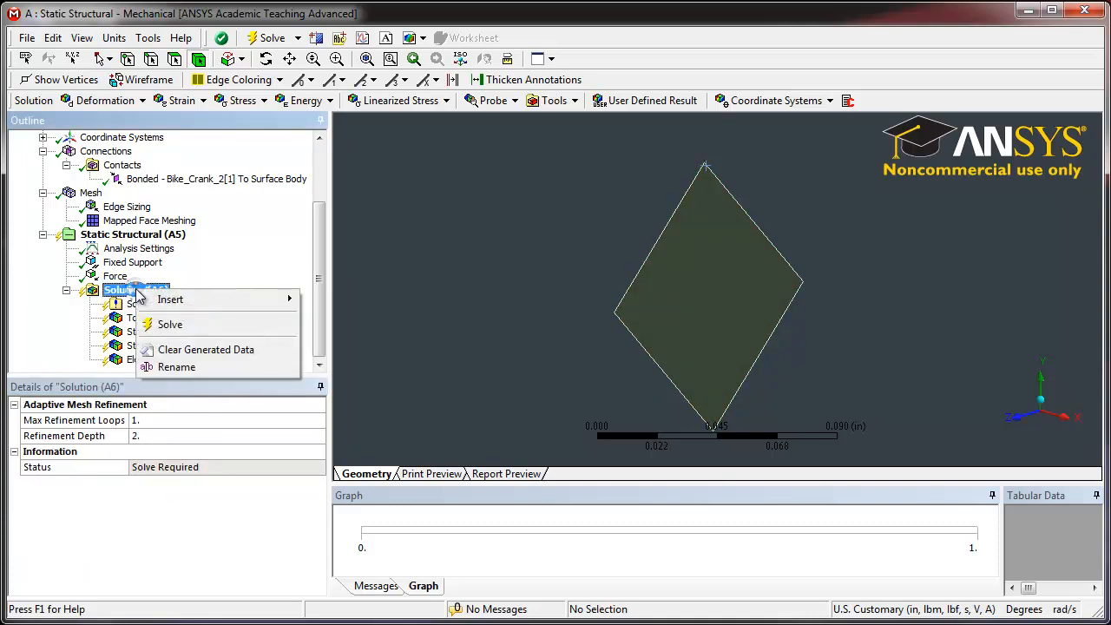
left_click(174, 324)
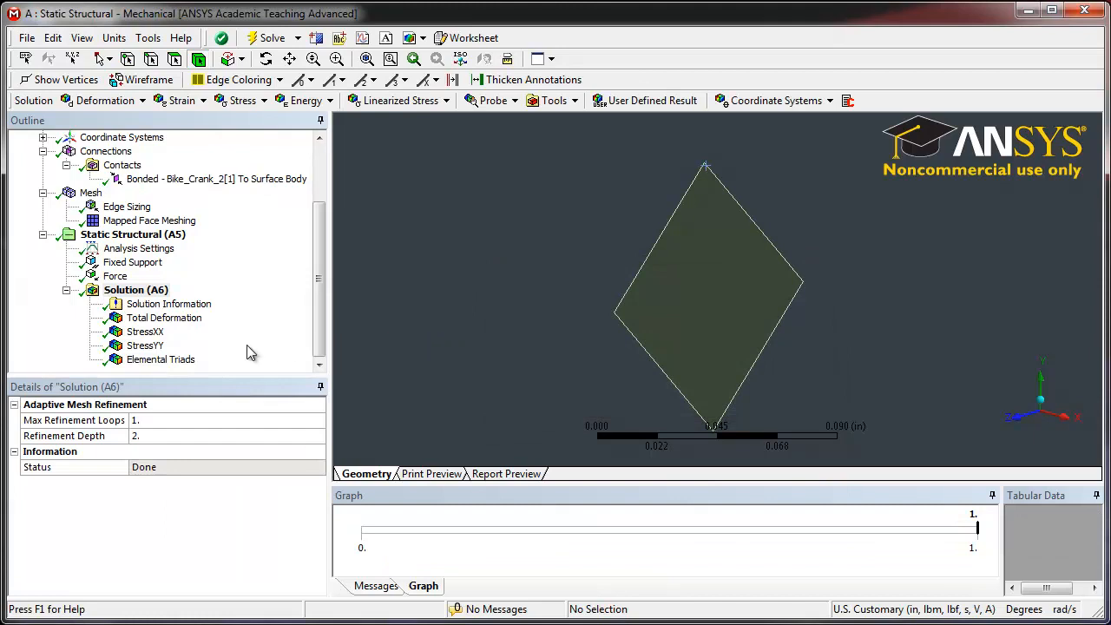
Display the Elemental Triads result and examine the element axes' orientation on the small surface body.
left_click(162, 361)
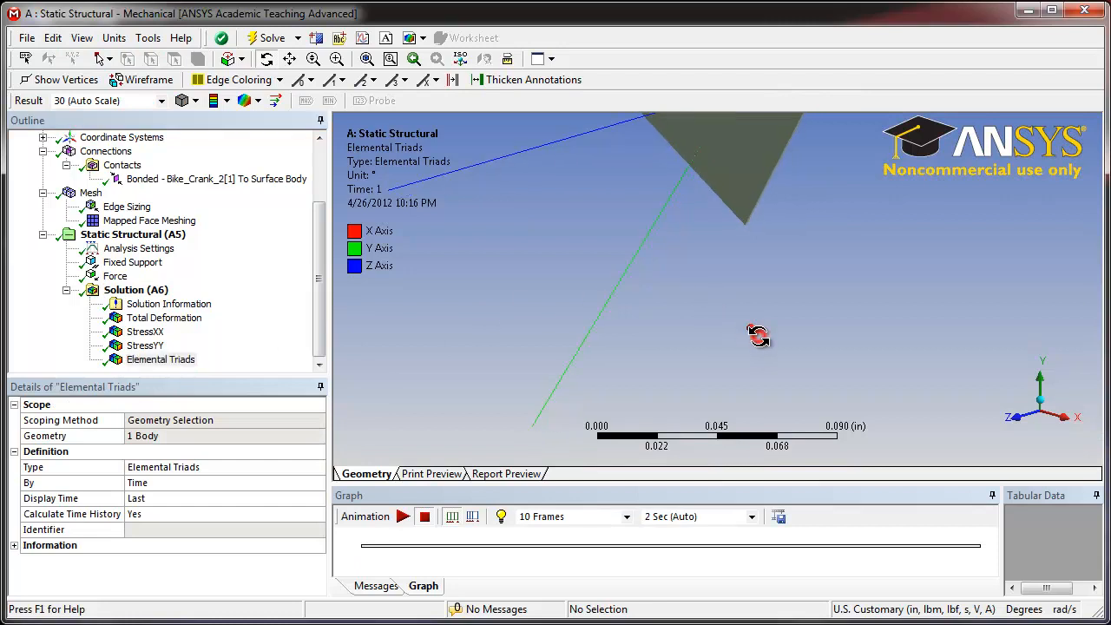
scroll(747, 343, "down", 5)
scroll(747, 345, "down", 1)
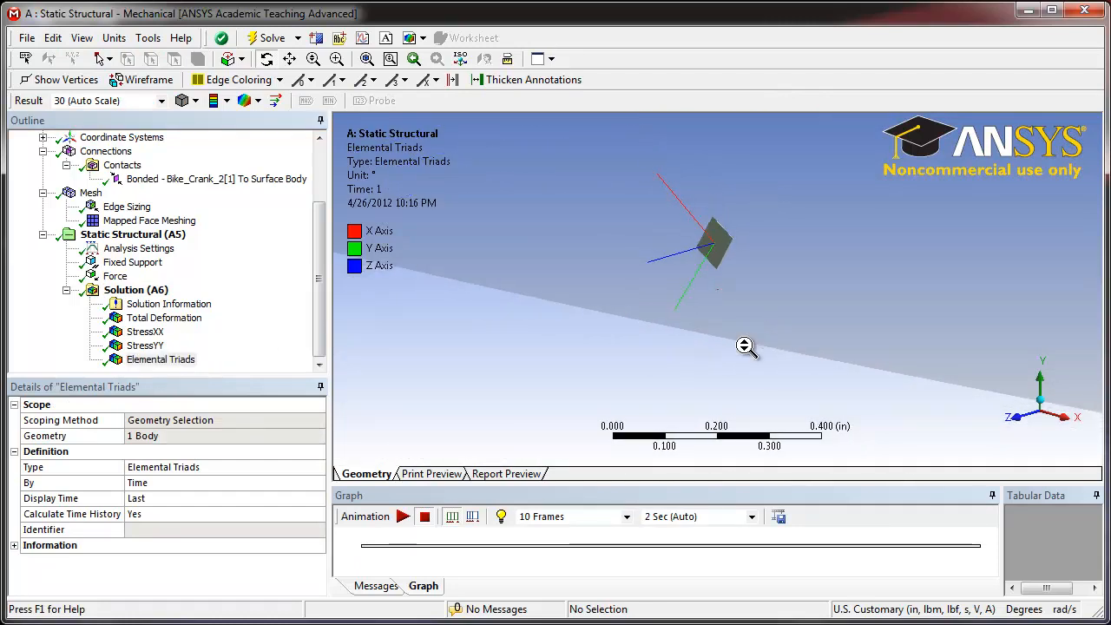
right_click_drag(658, 178, 749, 287)
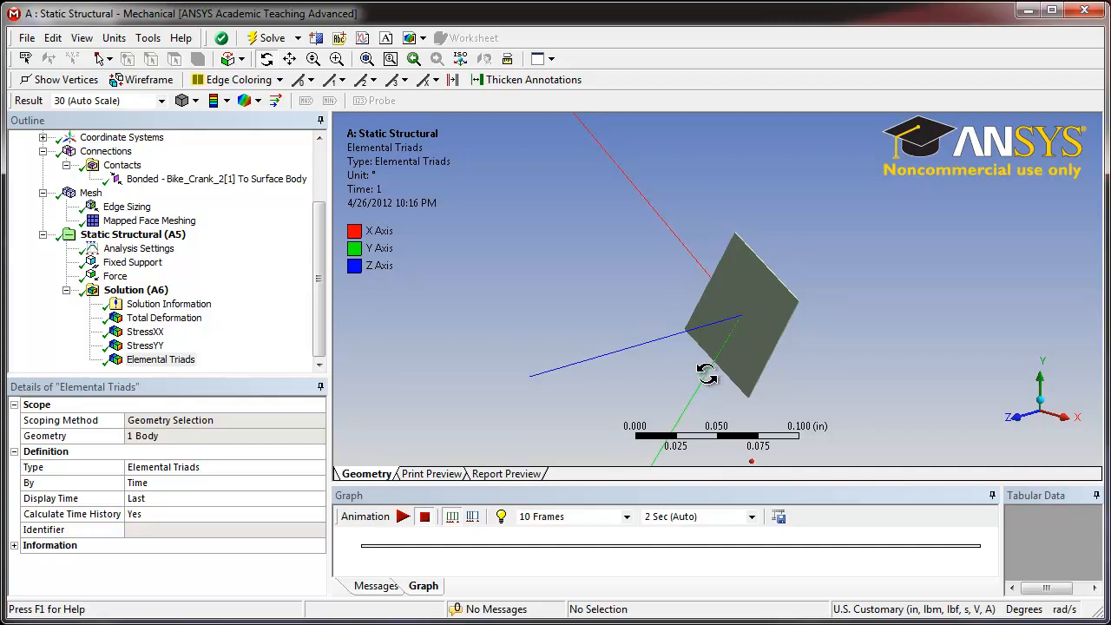
Insert a Normal elastic strain result under the Solution and scope it to the small surface body only.
right_click(139, 293)
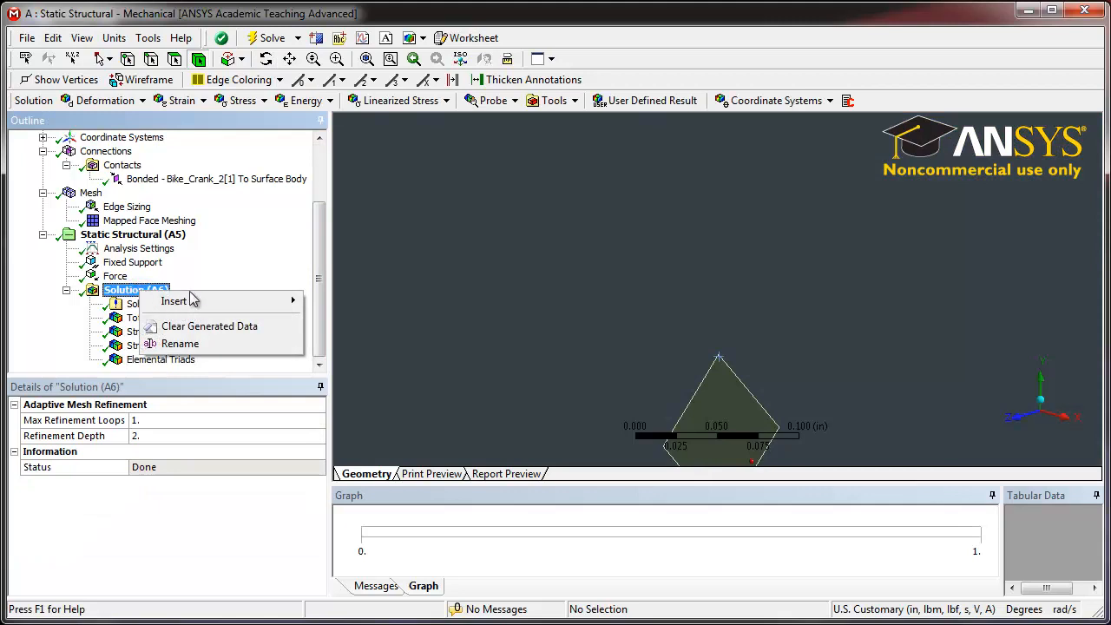
mouse_move(247, 301)
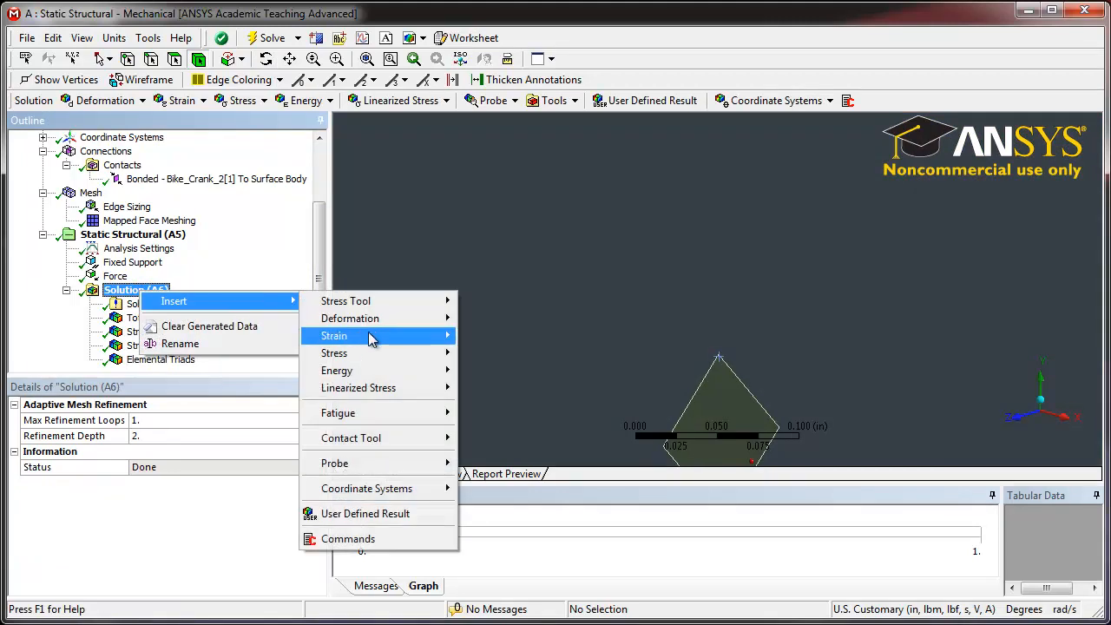
mouse_move(375, 338)
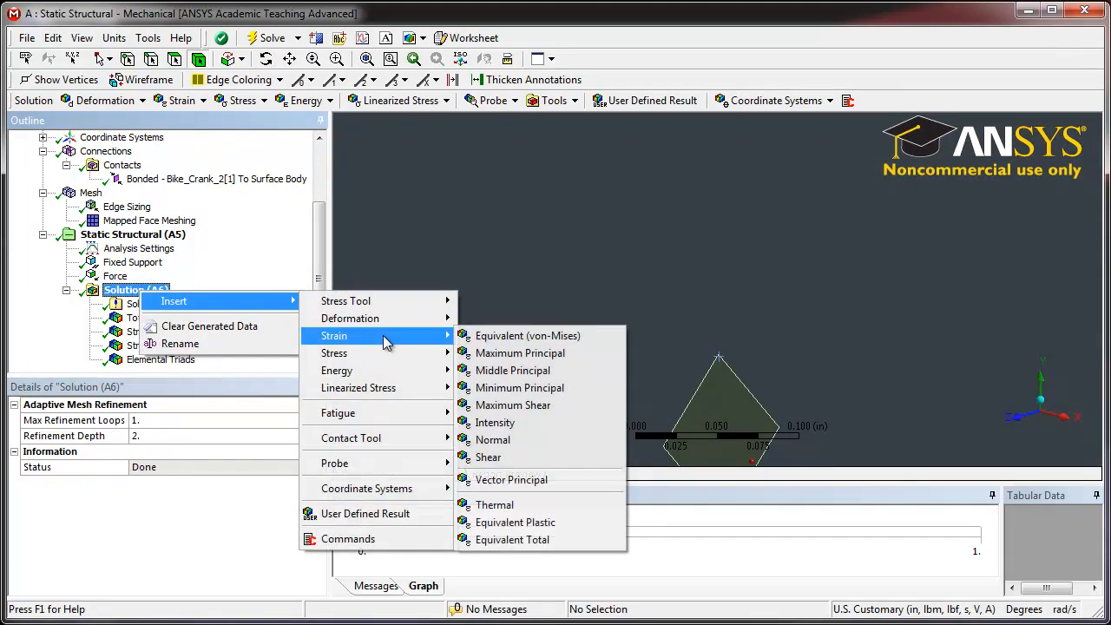
left_click(510, 441)
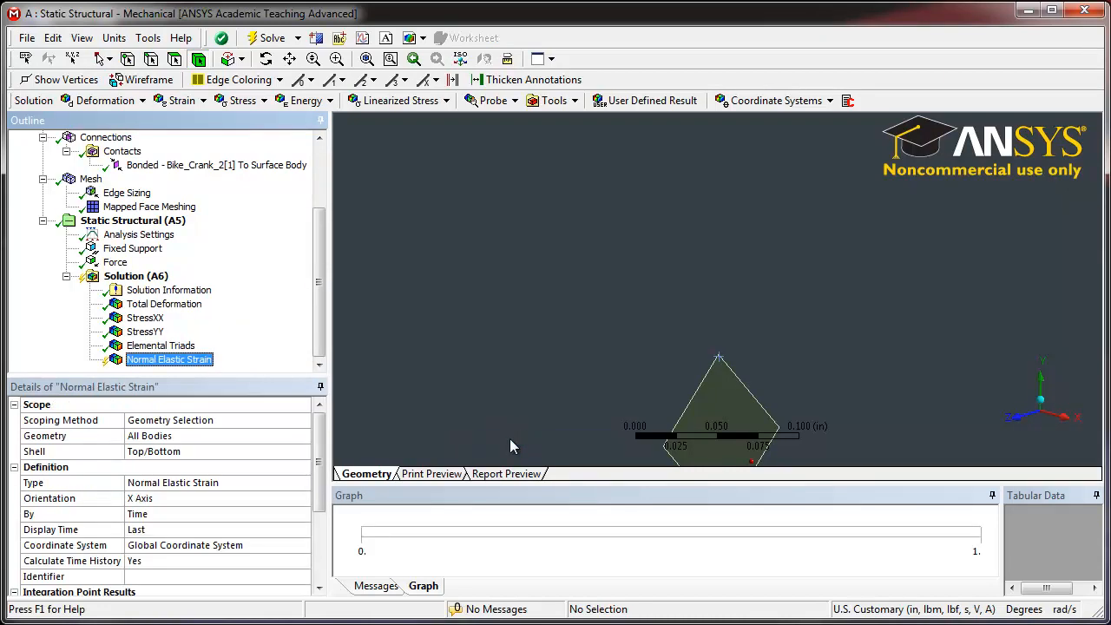
left_click(165, 439)
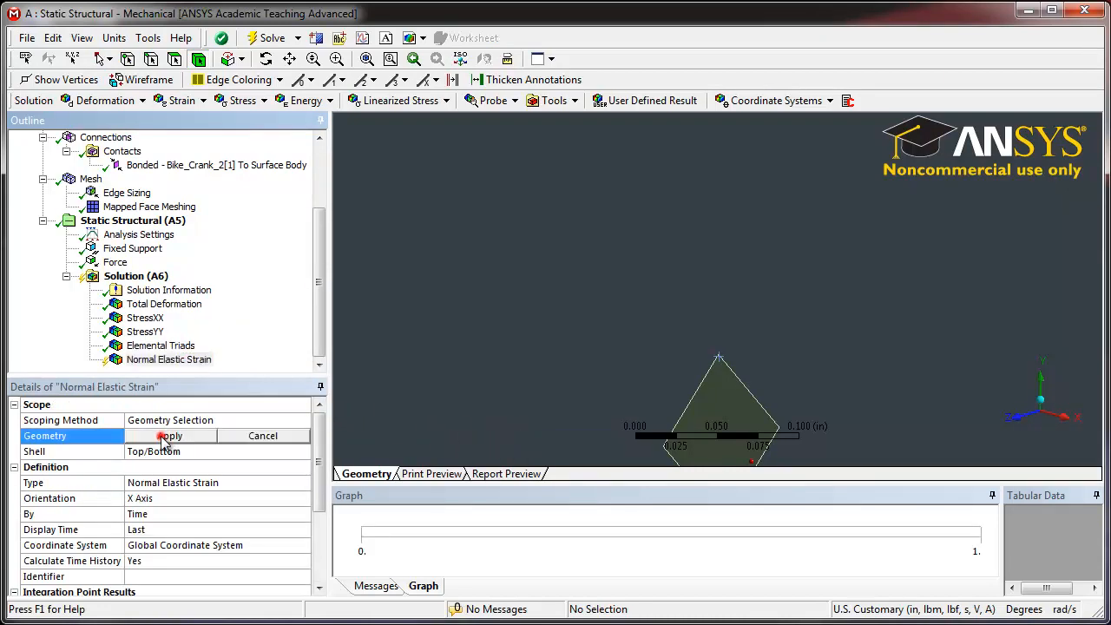
left_click(728, 372)
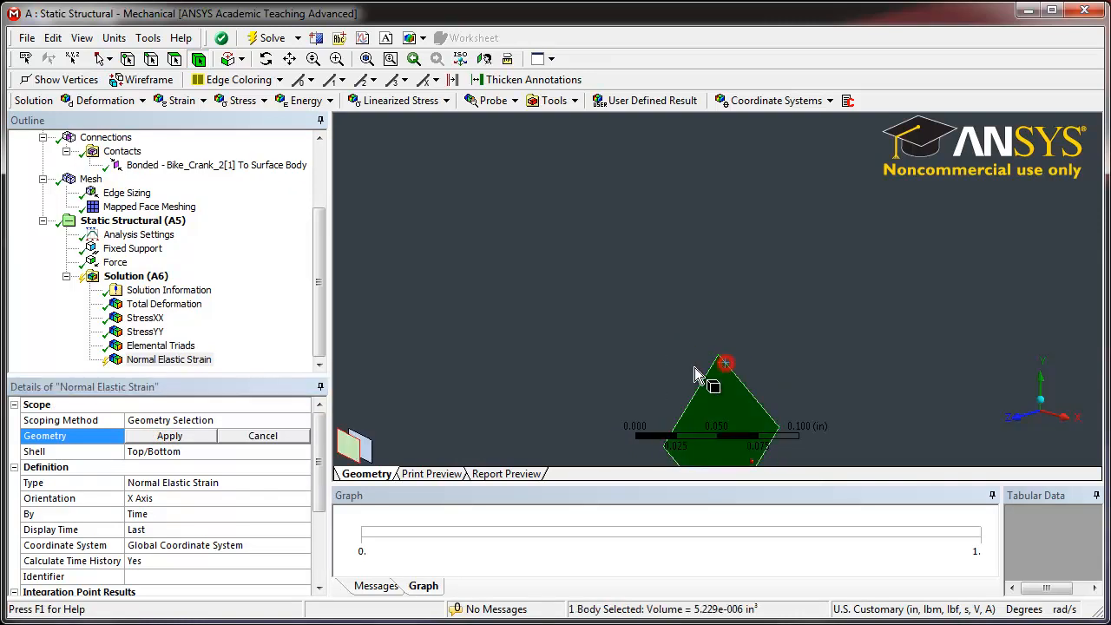
left_click(184, 439)
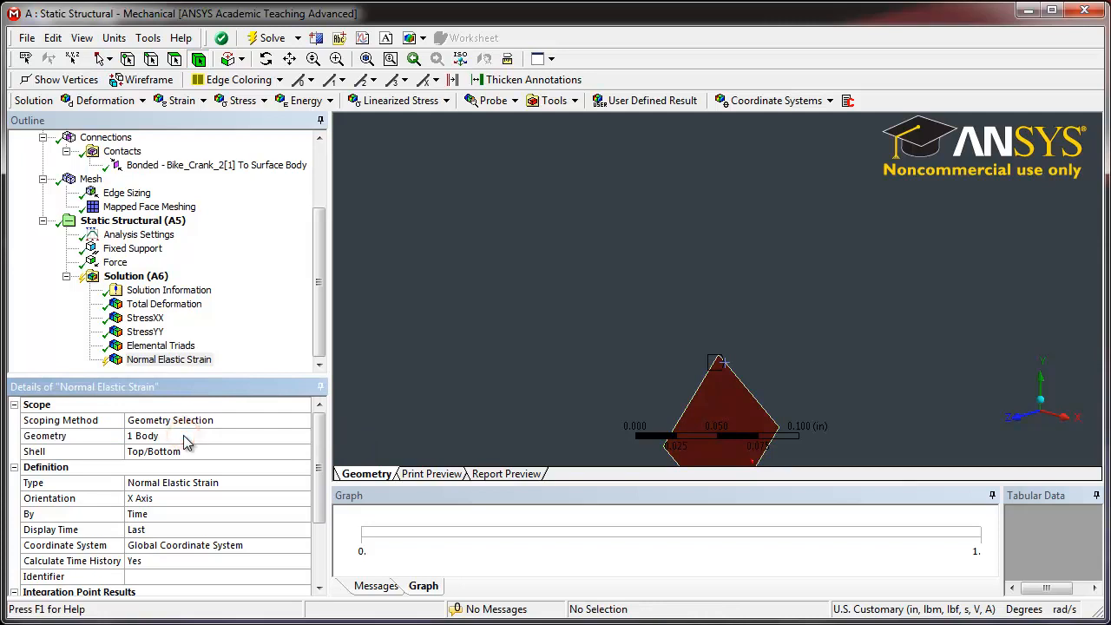
Set the normal strain result's orientation to Y Axis and its coordinate system to Solution Coordinate System.
left_click(146, 501)
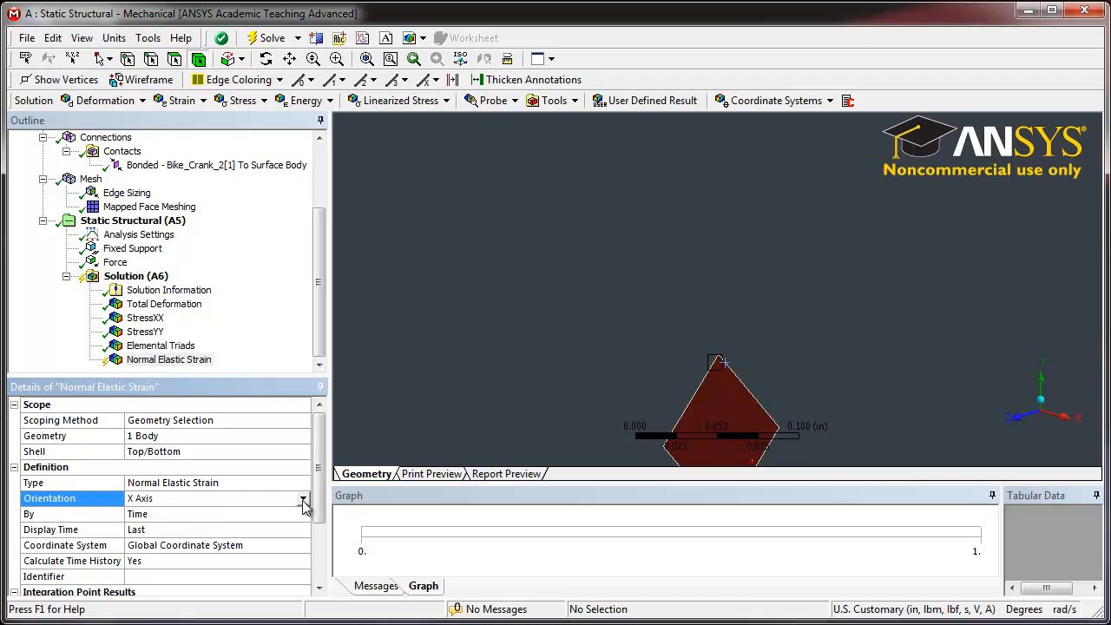
left_click(303, 500)
left_click(277, 525)
left_click(200, 545)
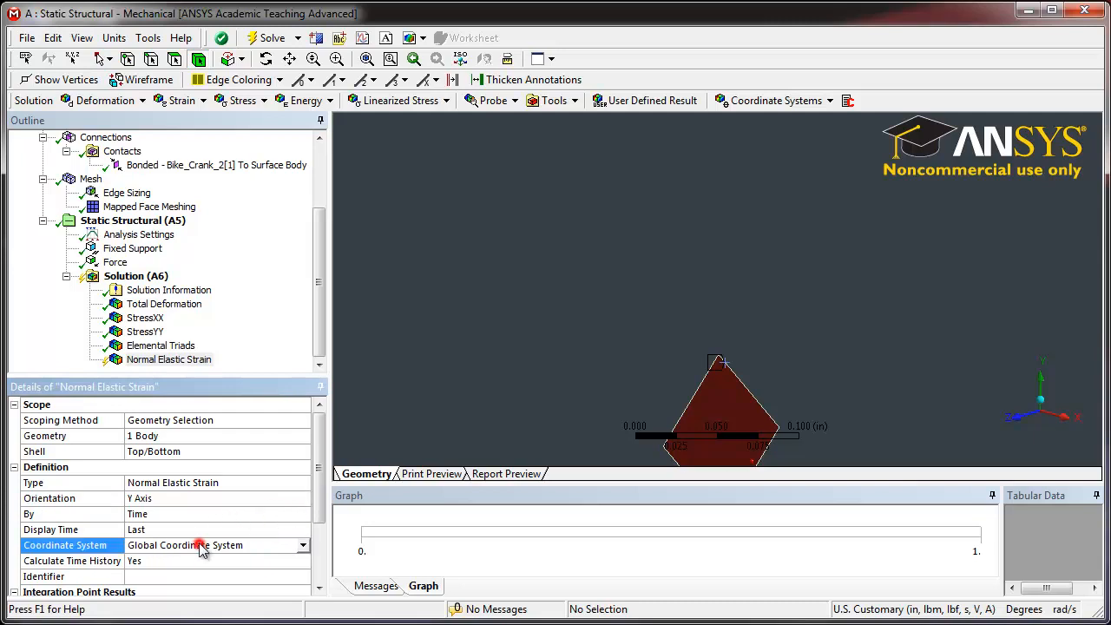
left_click(302, 546)
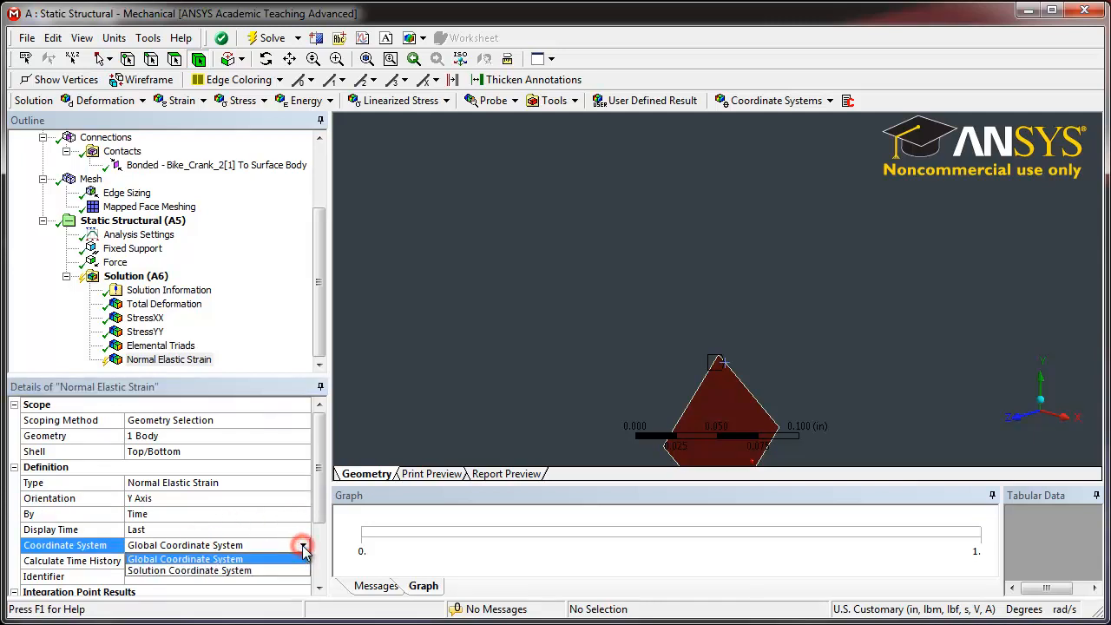
left_click(210, 571)
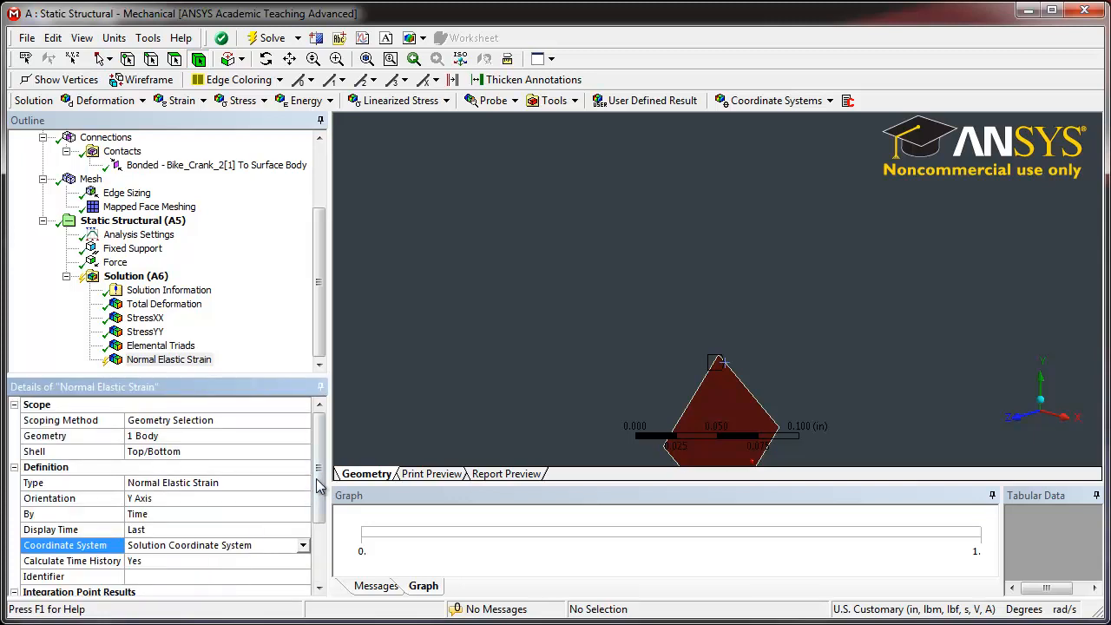
Evaluate all results and display the Normal Elastic Strain result on the small surface body.
right_click(137, 279)
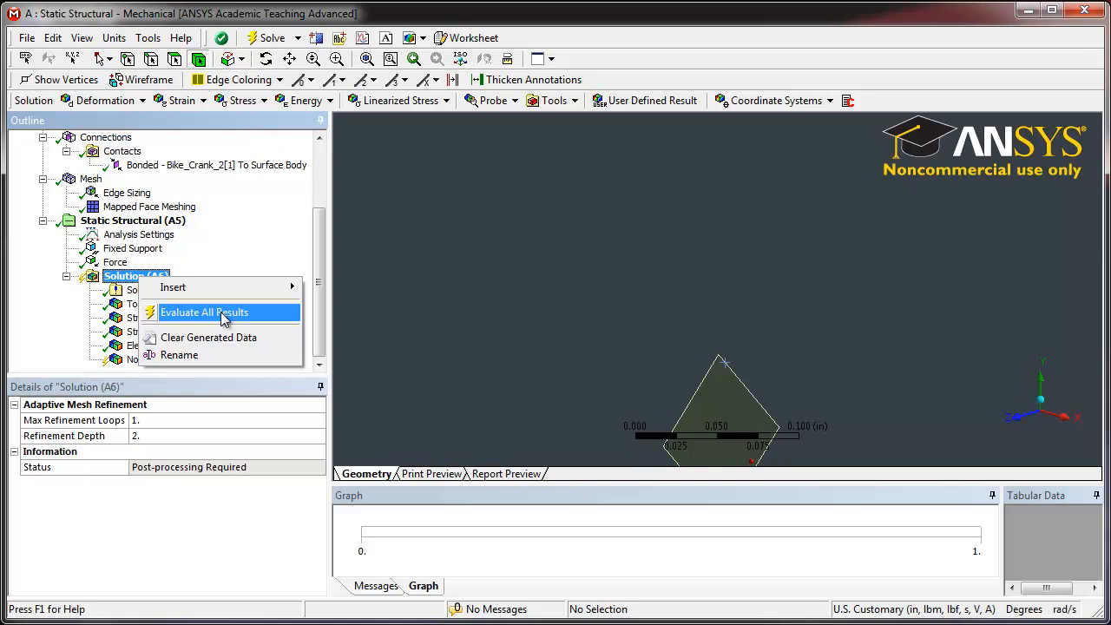
left_click(224, 314)
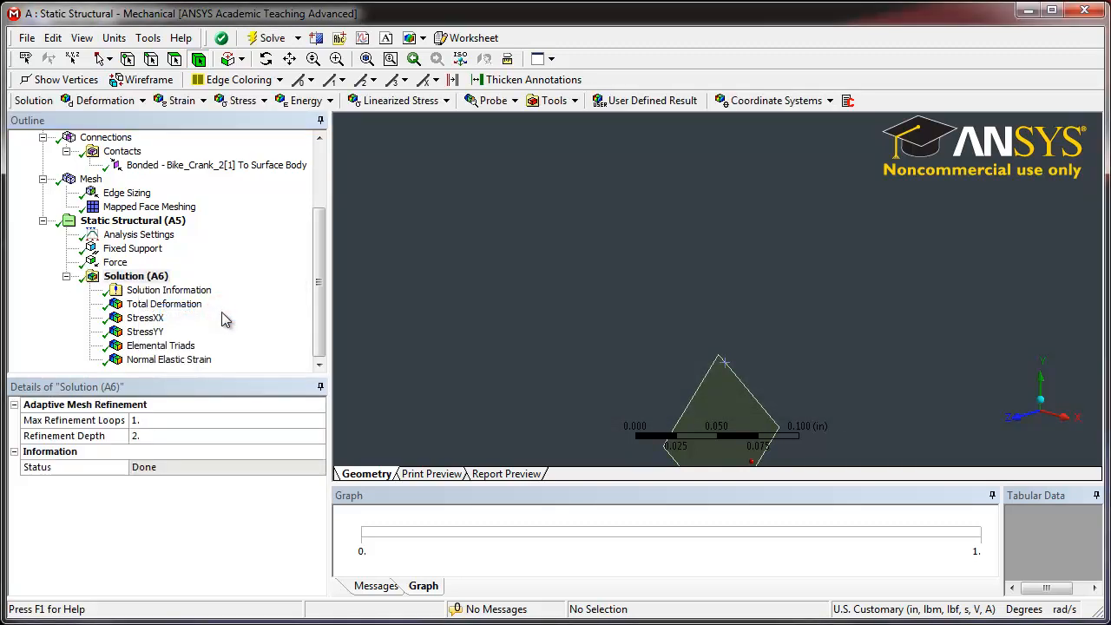
left_click(167, 361)
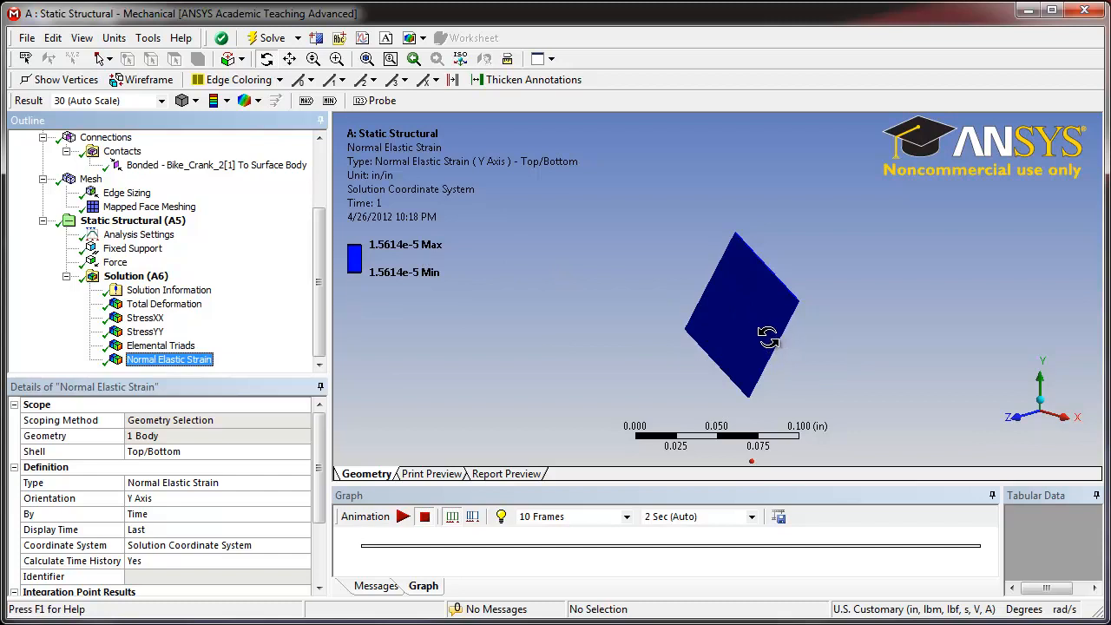
left_click_drag(768, 339, 726, 330)
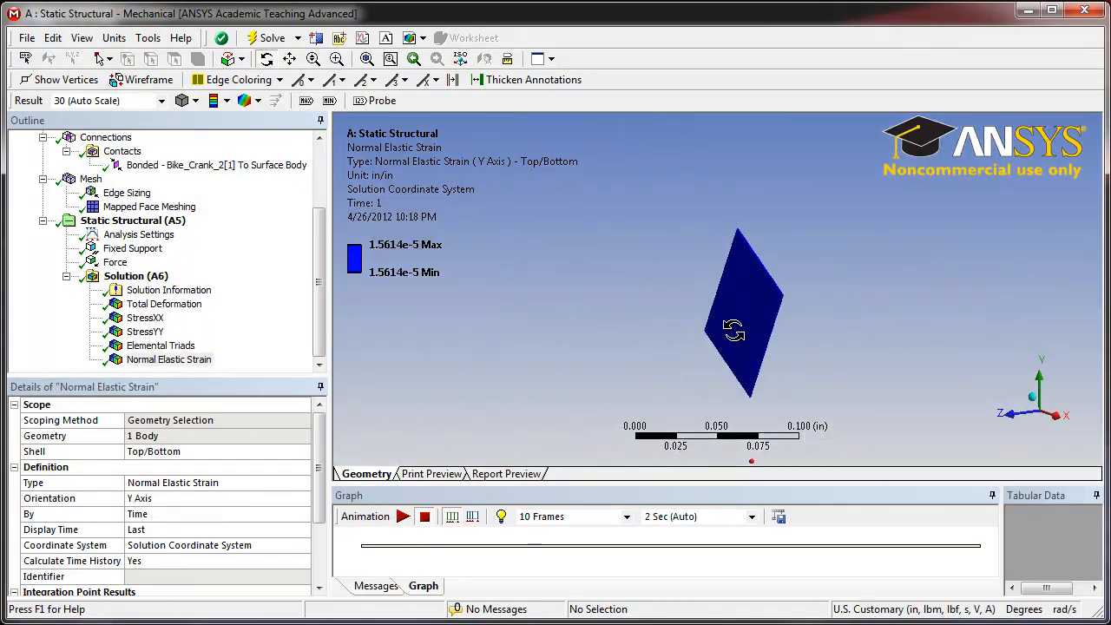